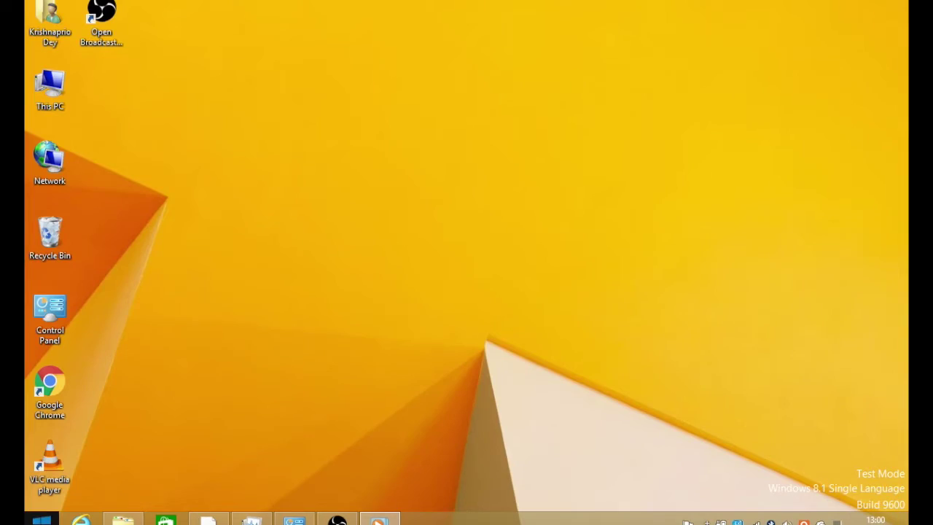
Step: Launch STAAD.Pro V8i by searching for 'staad' from the Start screen
left_click(41, 519)
type("staad.Pro")
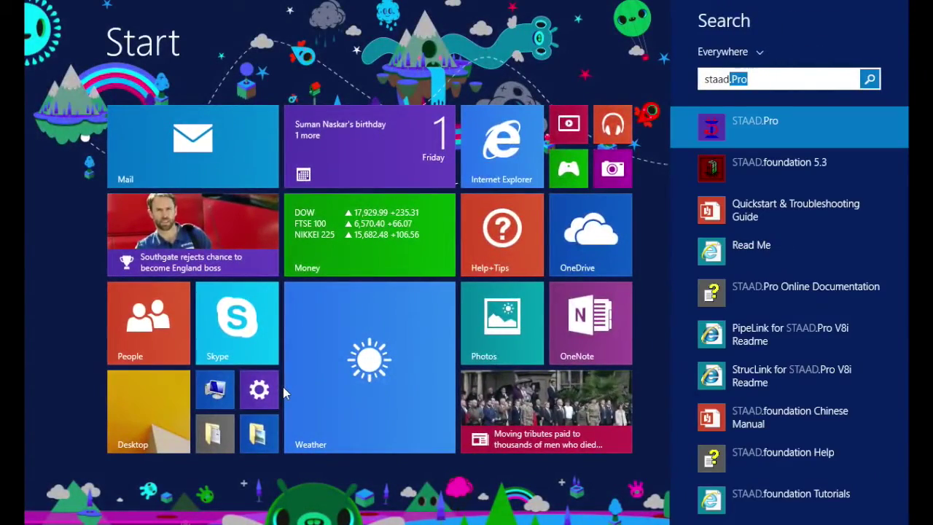
key("Return")
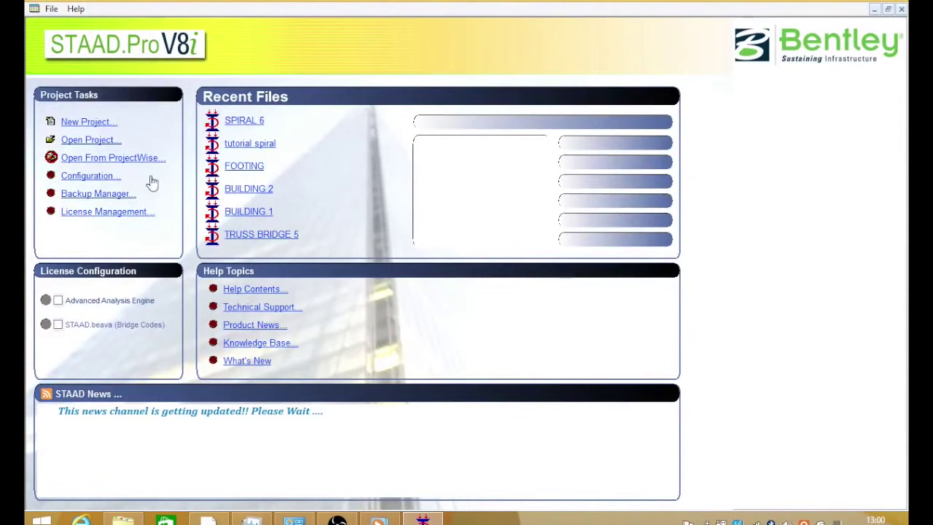
Step: Create a new Space project named 'spiral tutorial' in metres and kilonewtons
left_click(105, 124)
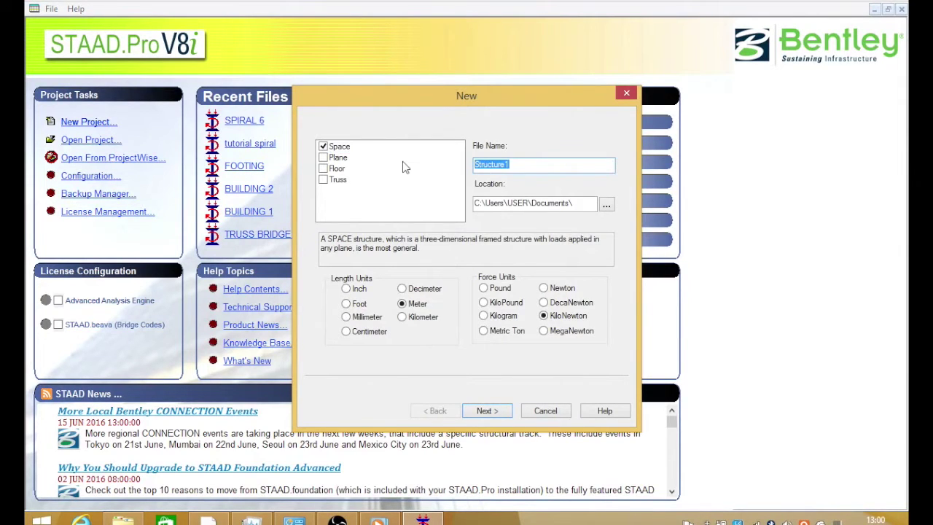
type("spiral tuttorial")
left_click(502, 164)
key("BackSpace")
key("BackSpace")
left_click(504, 413)
left_click(505, 413)
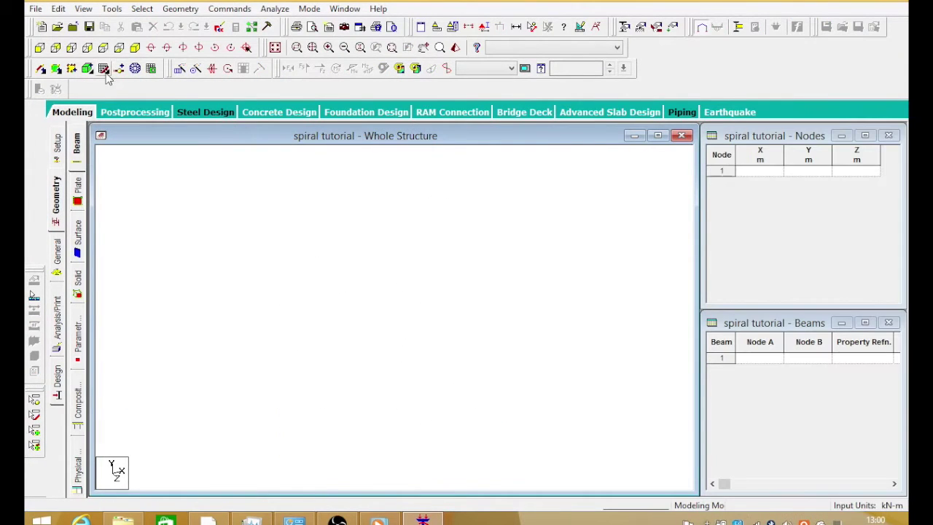
Step: Open the input command file and insert a new line after INPUT WIDTH 79
left_click(58, 8)
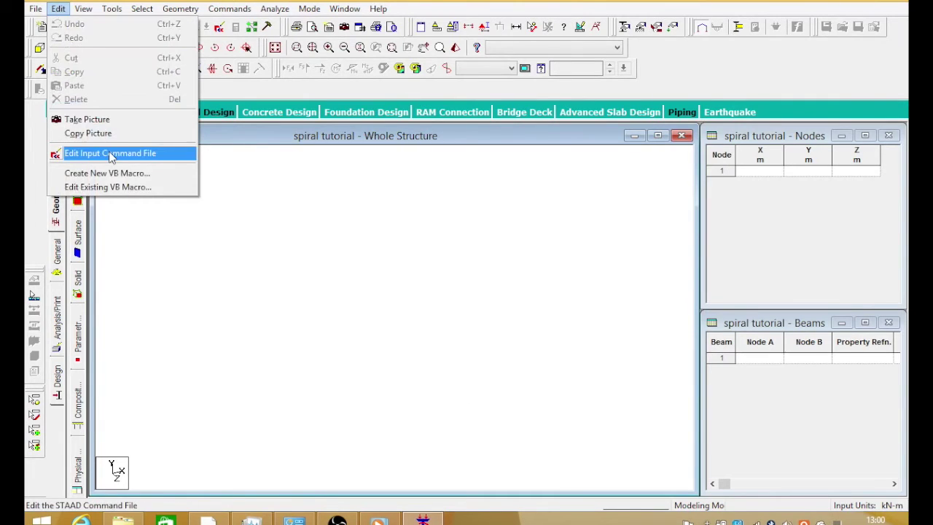
left_click(109, 153)
left_click(183, 124)
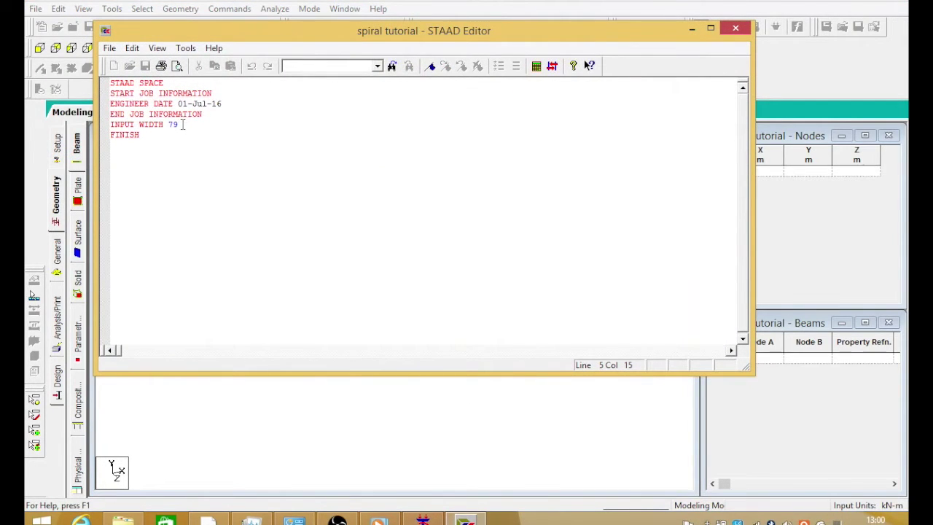
key("Return")
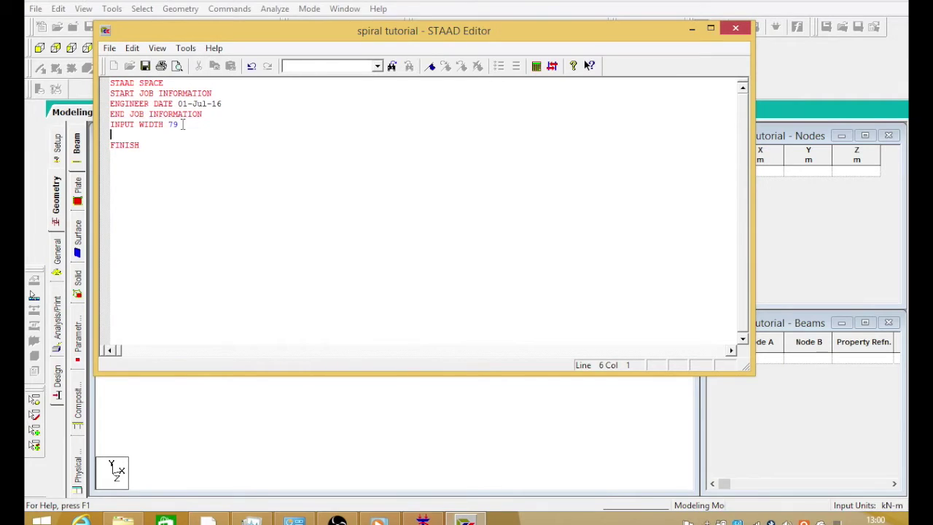
Step: Add the lines UNIT M KN and JOINT COORDINATE CYLIDRICAL REVERSE in capitals
type("uni")
key("BackSpace")
key("BackSpace")
key("BackSpace")
key("Caps_Lock")
type("UNIT M KN")
key("Return")
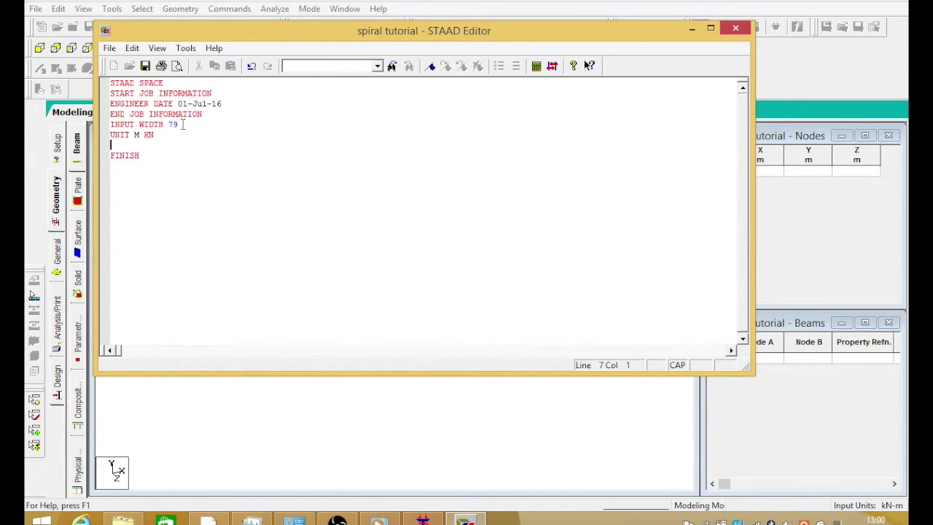
type("JOINT COORDINATE ")
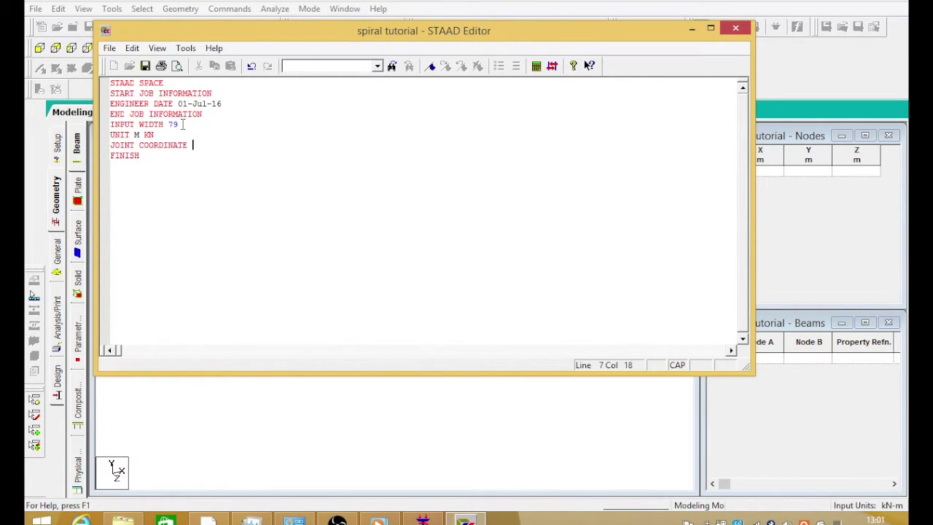
type("CYLIDRICAL REVERSE")
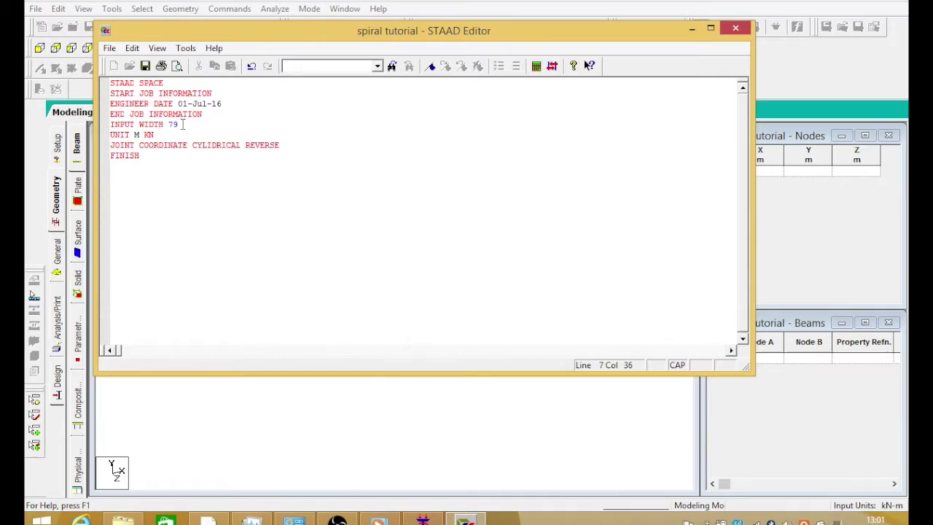
key("Return")
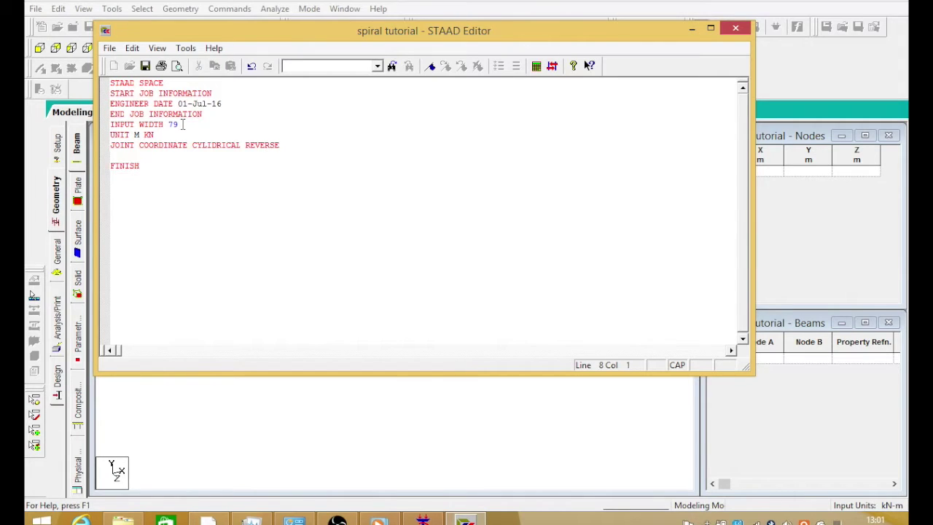
Step: Enter the node lines '1 1 0 0, 24 1 3 360' and '25 3 0 0, 48 3 3 360'
type("1 1 0 0, 24 1 3 360")
key("Return")
type("25 ")
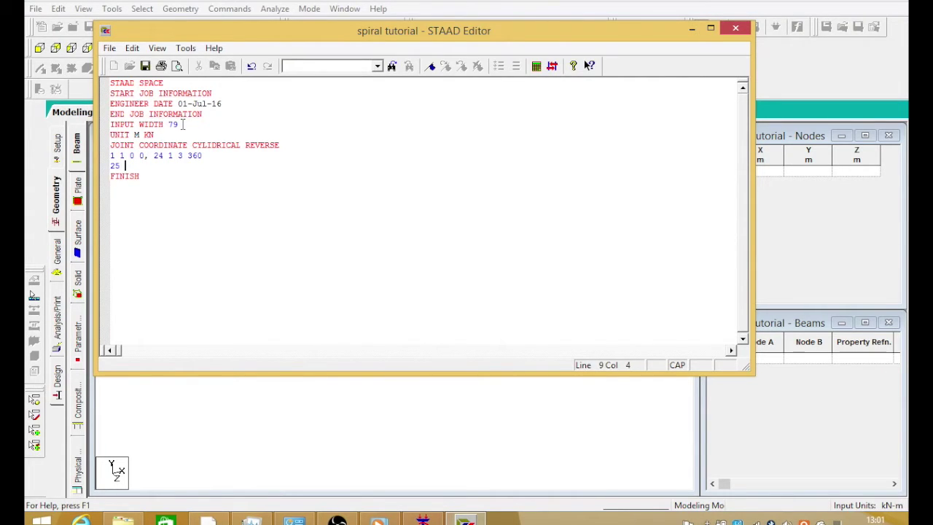
type("3 0 0, 48 3 3 360")
Step: Close the STAAD Editor so the spiral nodes load into the model
double_click(113, 155)
left_click_drag(113, 156, 109, 156)
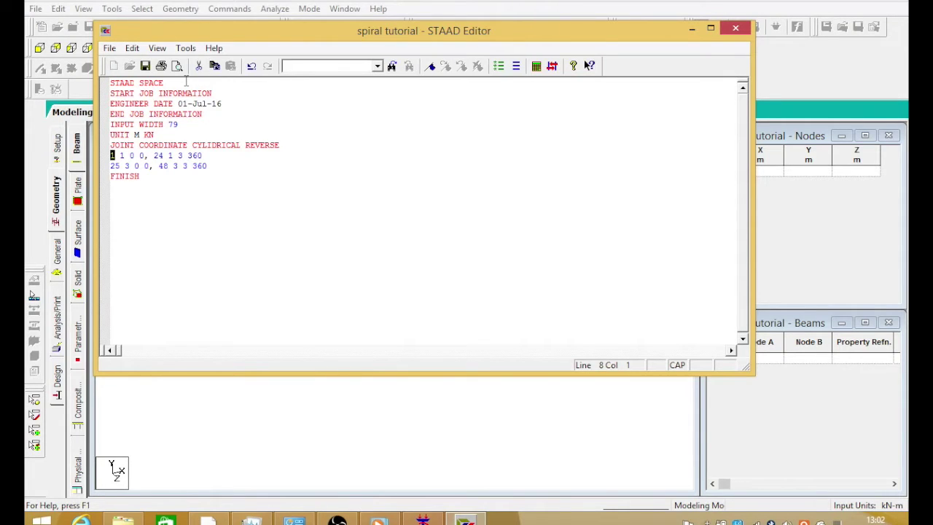
left_click(109, 48)
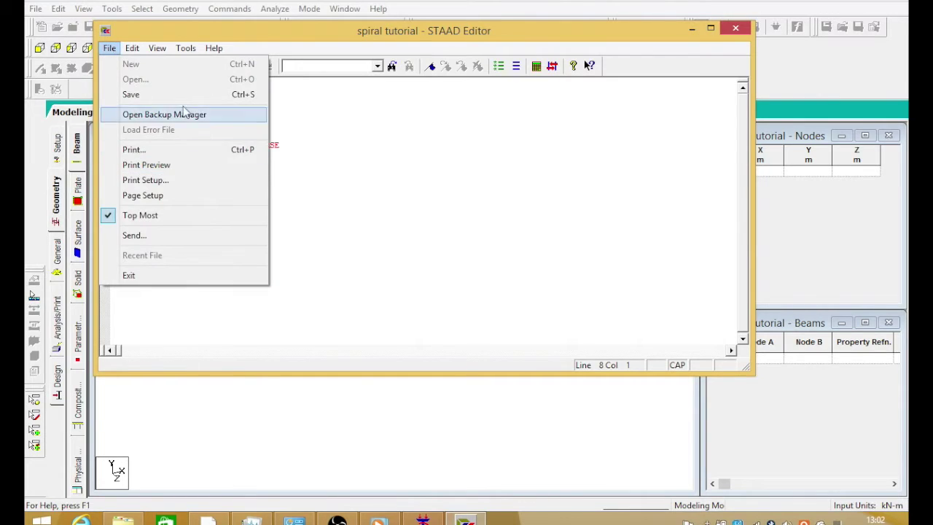
left_click(337, 135)
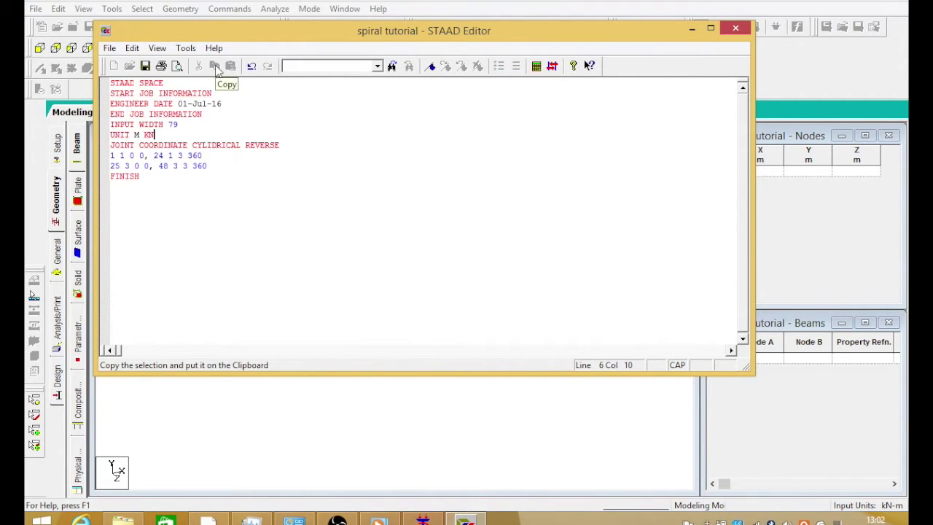
left_click(736, 29)
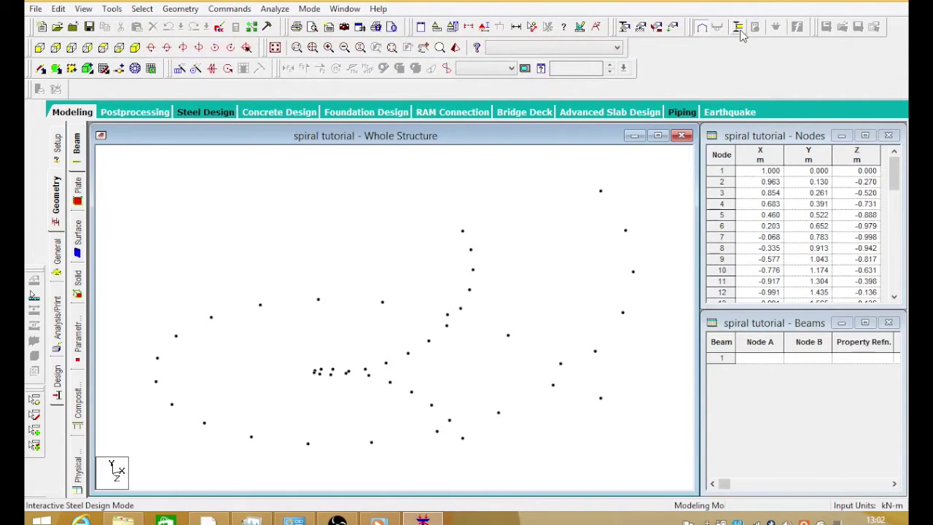
Step: Spin the spiral model, then reopen the command file beside it and close it to reload
left_click(738, 29)
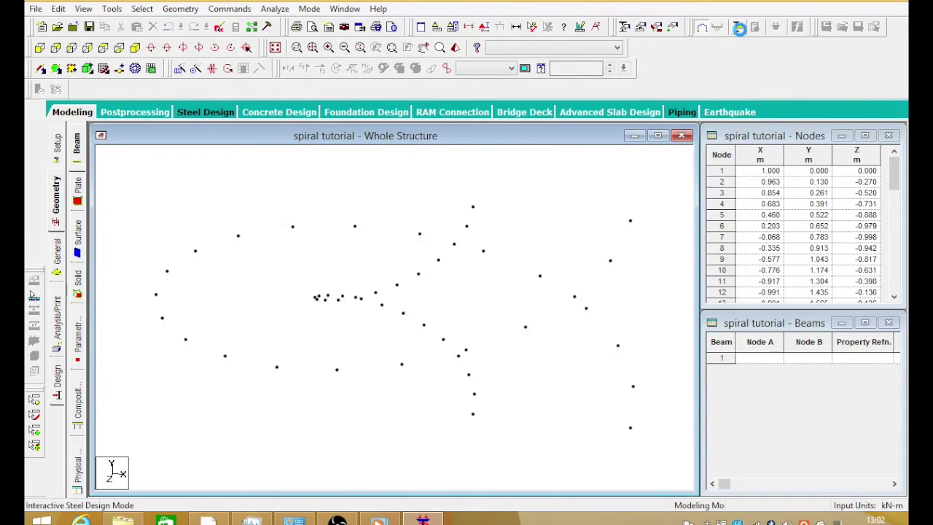
left_click(738, 27)
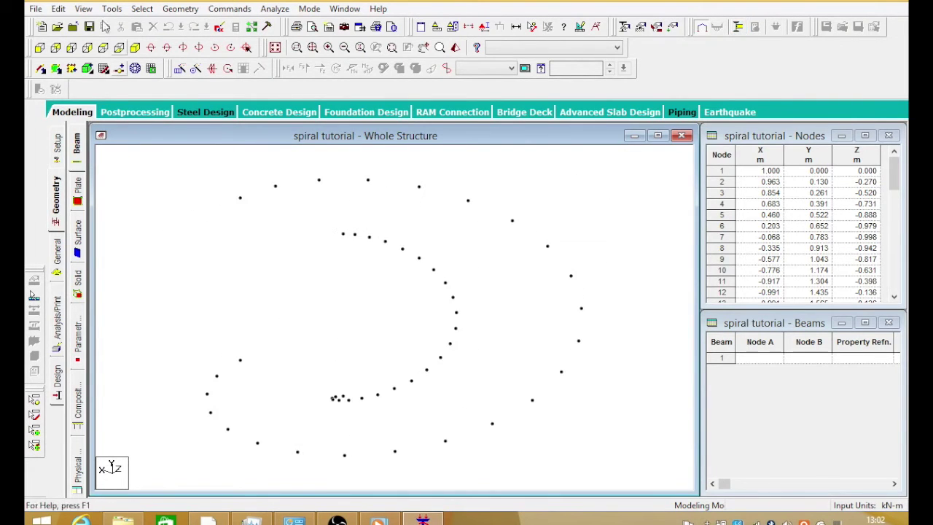
left_click(58, 9)
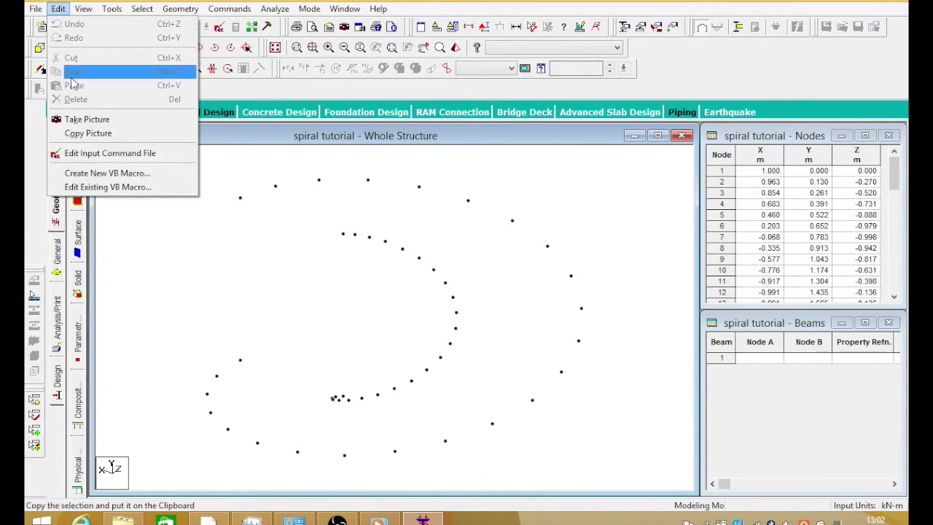
left_click(81, 153)
left_click_drag(410, 29, 557, 91)
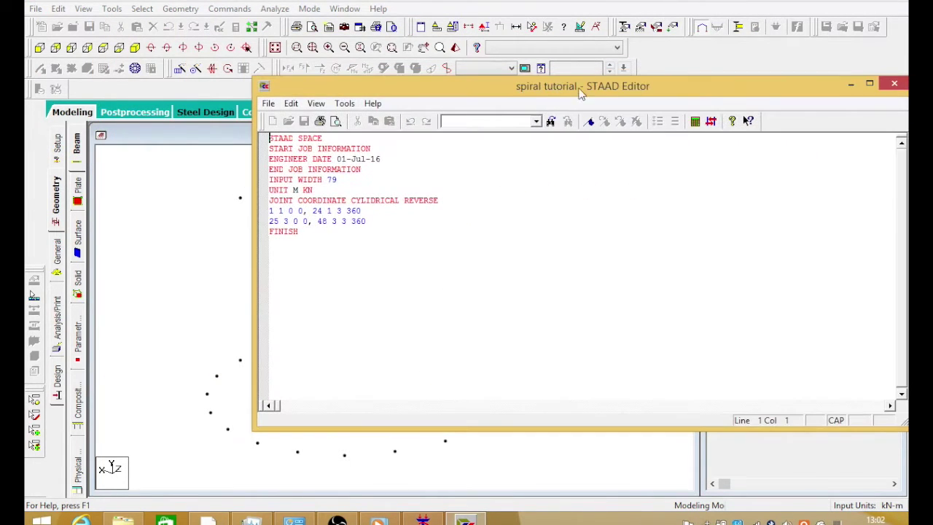
left_click(894, 83)
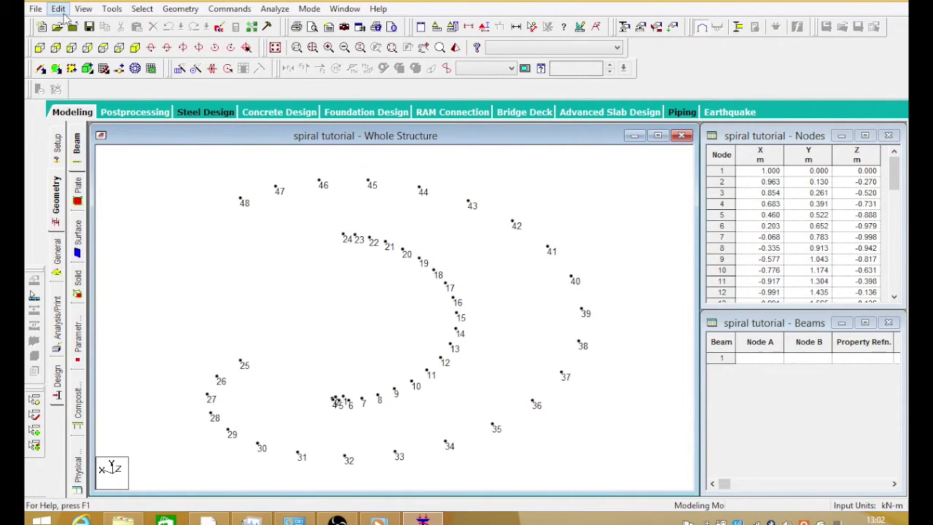
Step: Reopen the command file on the right half beside the model, then close it to reload the nodes
left_click(58, 9)
left_click(108, 155)
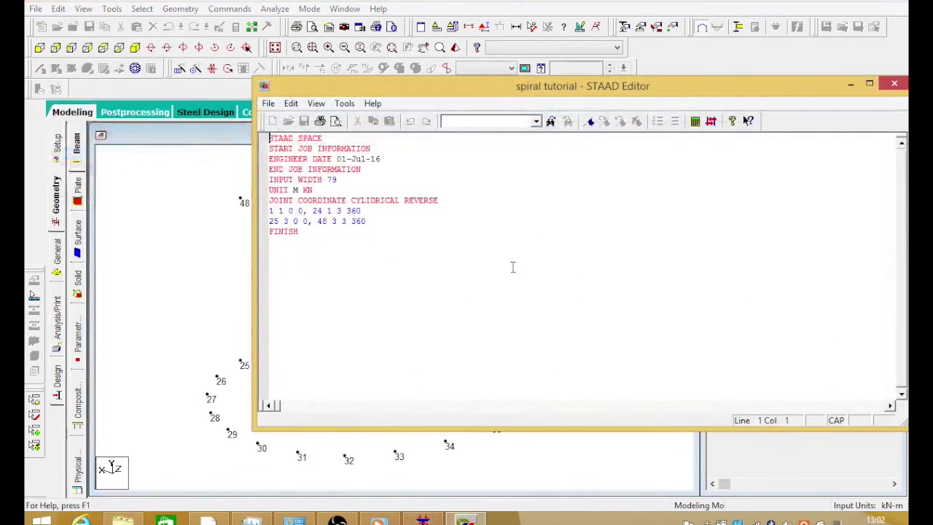
left_click_drag(481, 87, 932, 131)
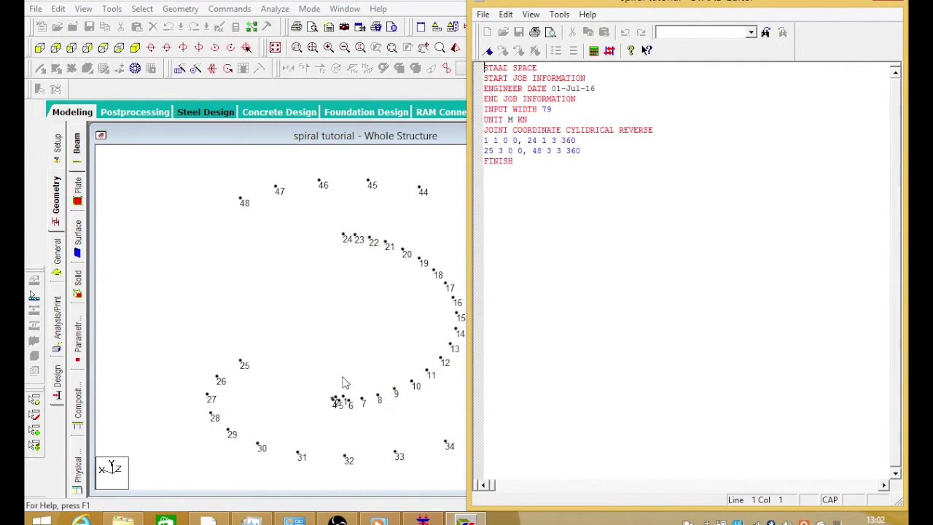
left_click(891, 4)
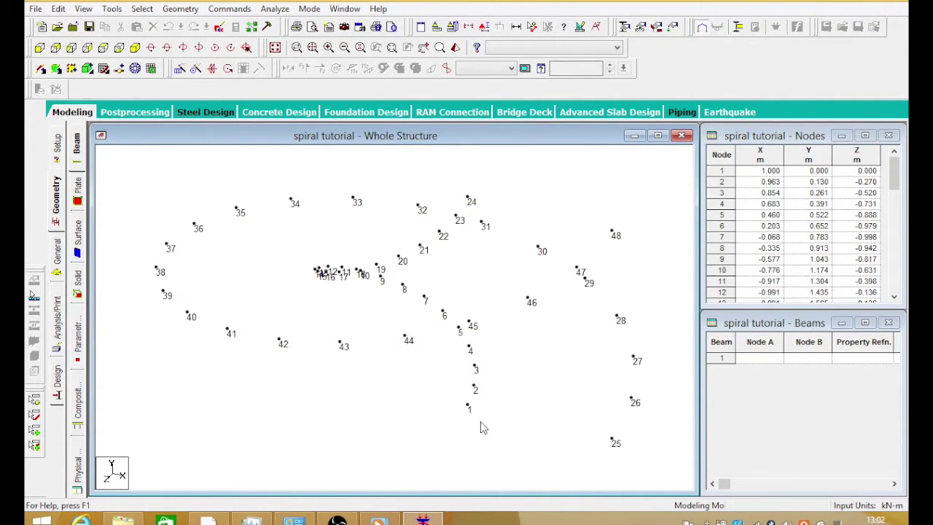
Step: Restore STAAD.Pro and reopen the command file beside the structure to check node 25's line
left_click(430, 518)
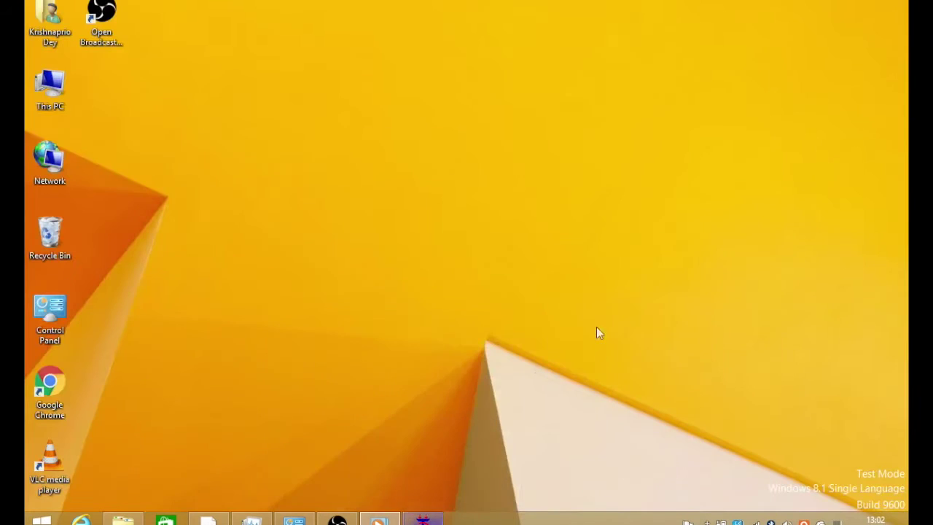
left_click(430, 518)
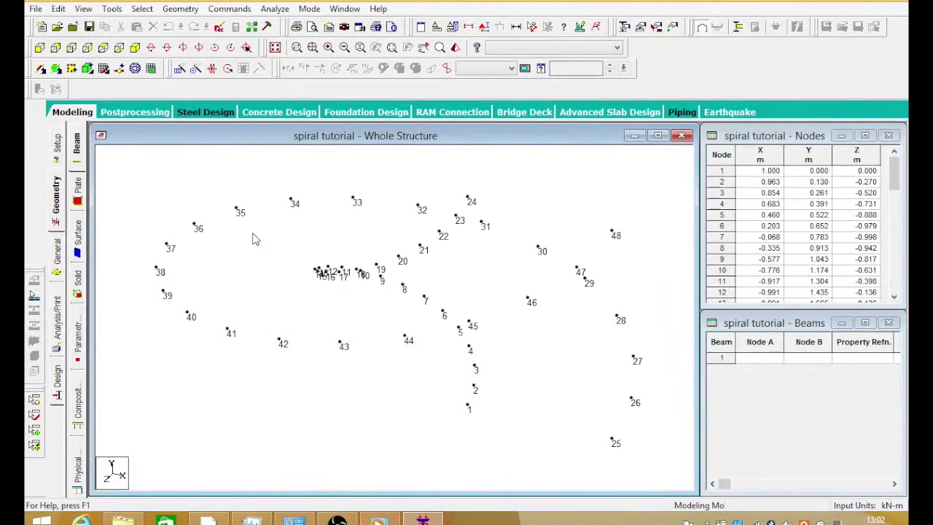
left_click(58, 8)
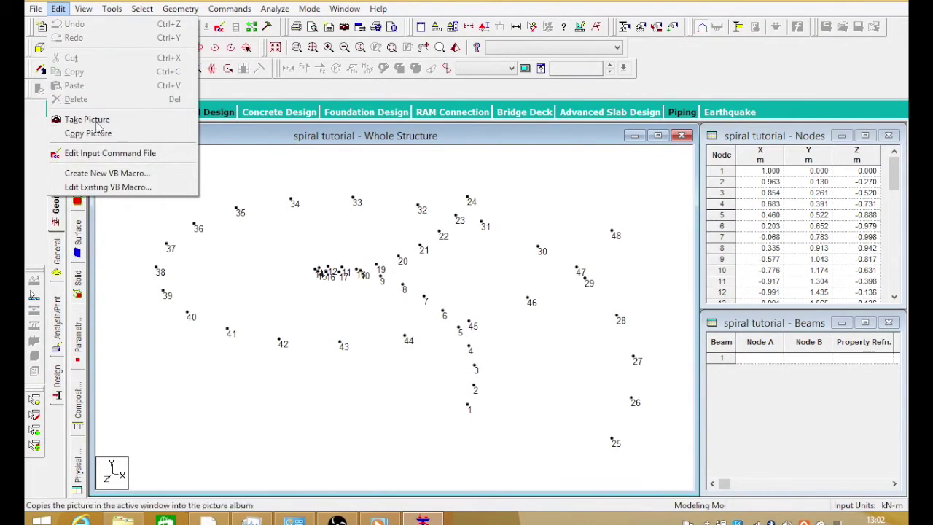
left_click(146, 153)
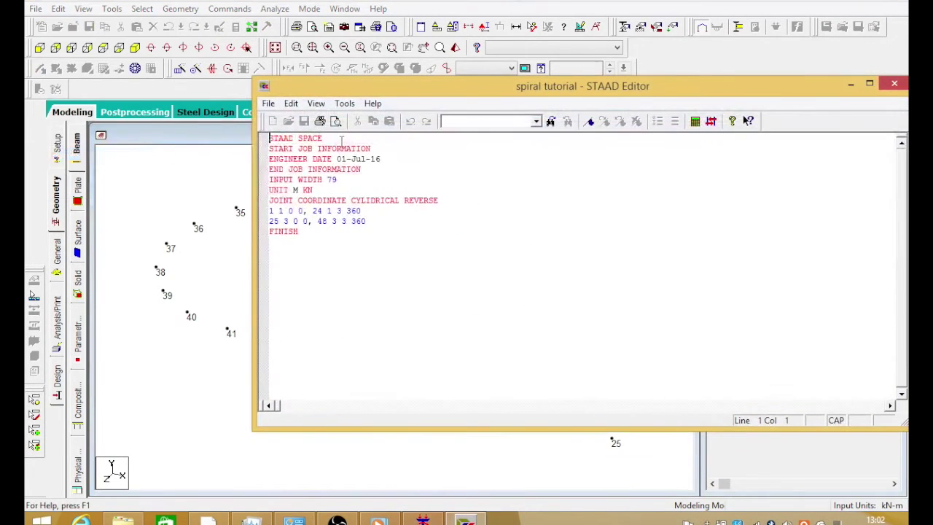
left_click_drag(374, 86, 572, 77)
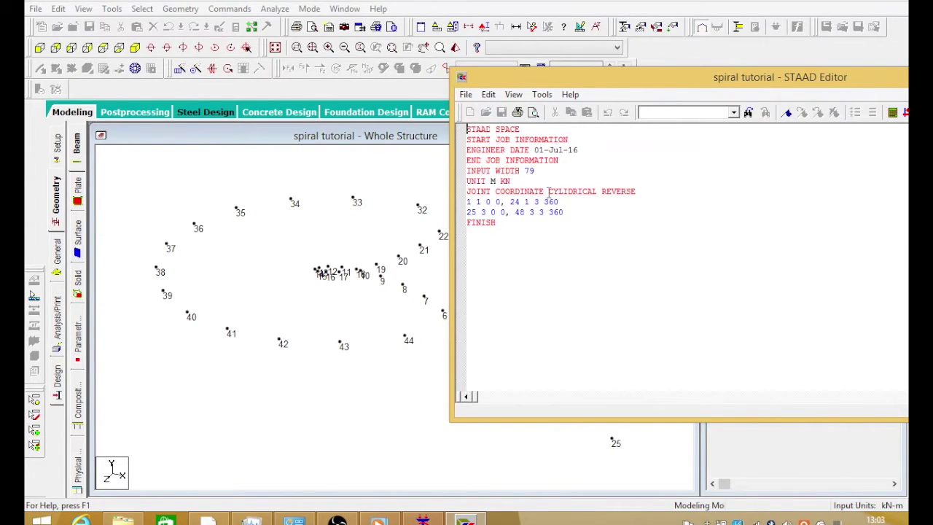
left_click_drag(477, 212, 472, 212)
left_click(489, 231)
Step: Close the command file and spin the view to inspect the 48 spiral nodes
left_click_drag(716, 86, 628, 88)
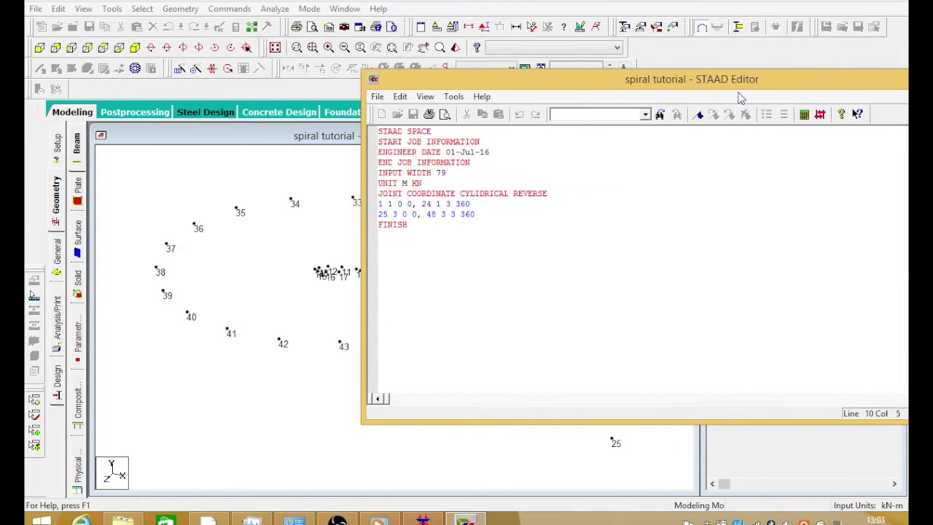
left_click_drag(572, 81, 431, 88)
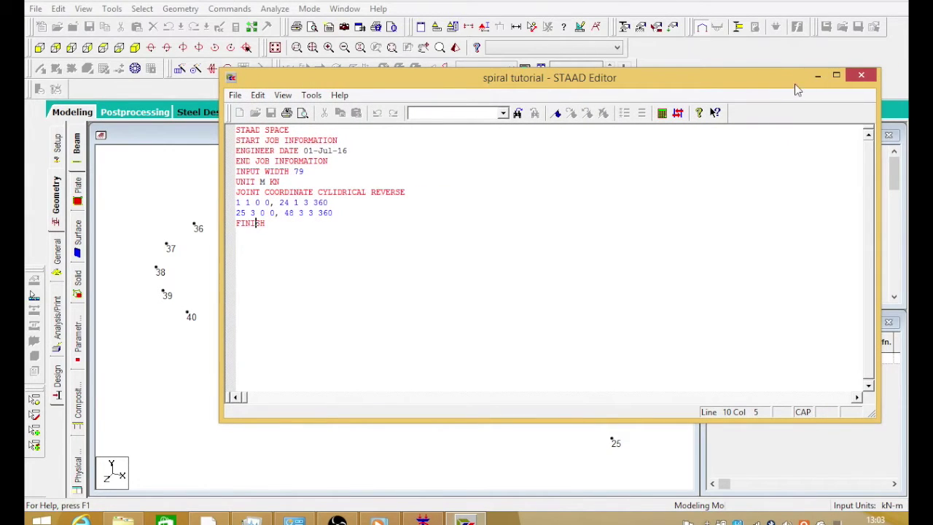
left_click(861, 75)
key("Right")
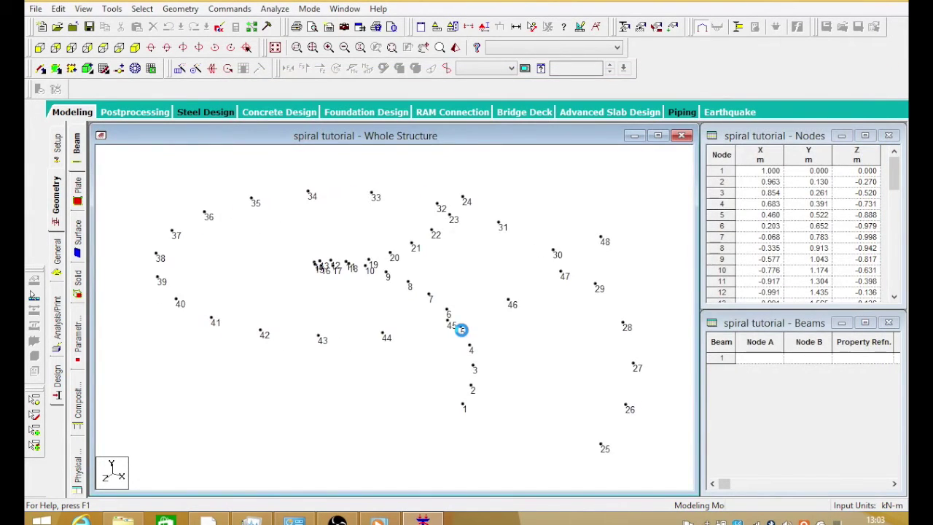
key("Right")
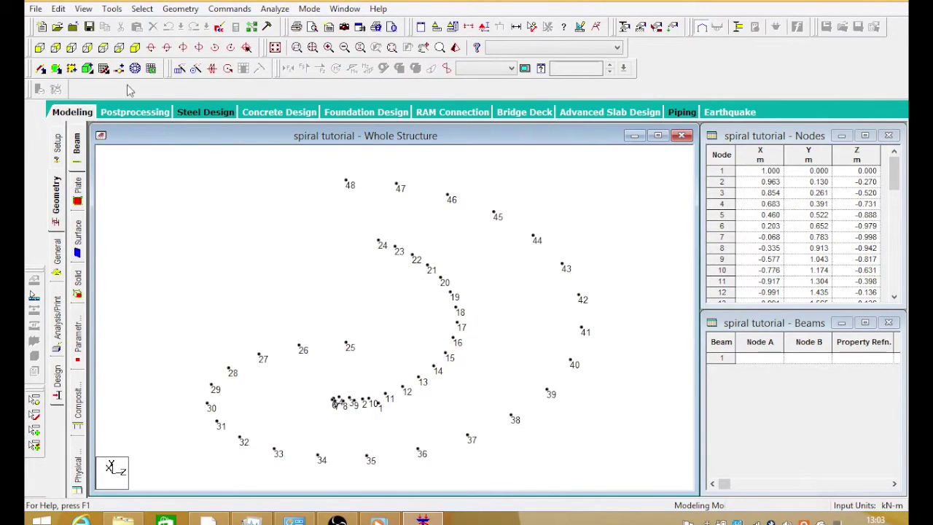
Step: Open the command file beside the model and highlight the first joint generation line
left_click(58, 8)
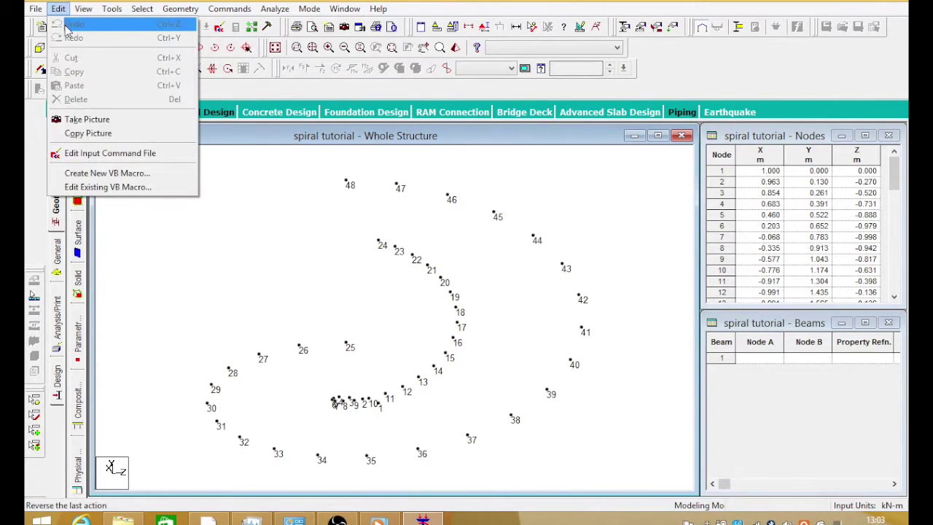
left_click(86, 153)
left_click_drag(423, 78, 764, 86)
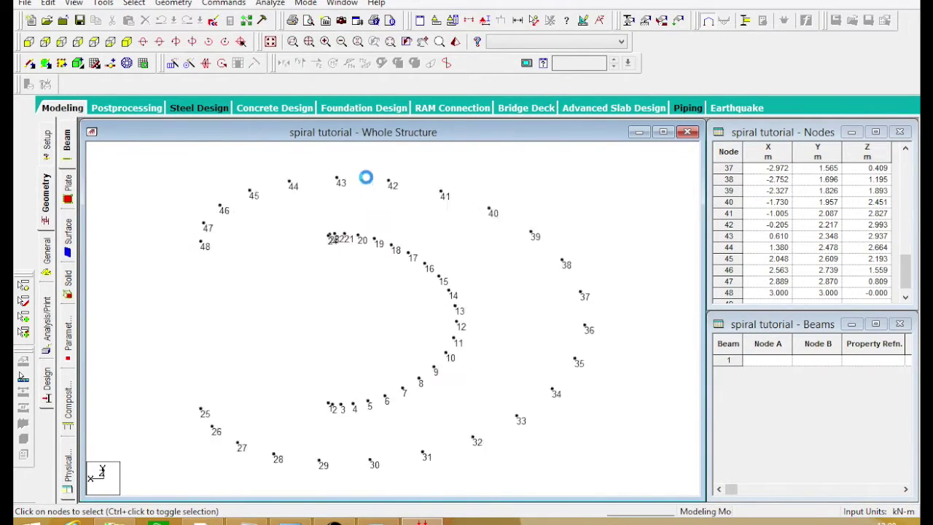
left_click(47, 3)
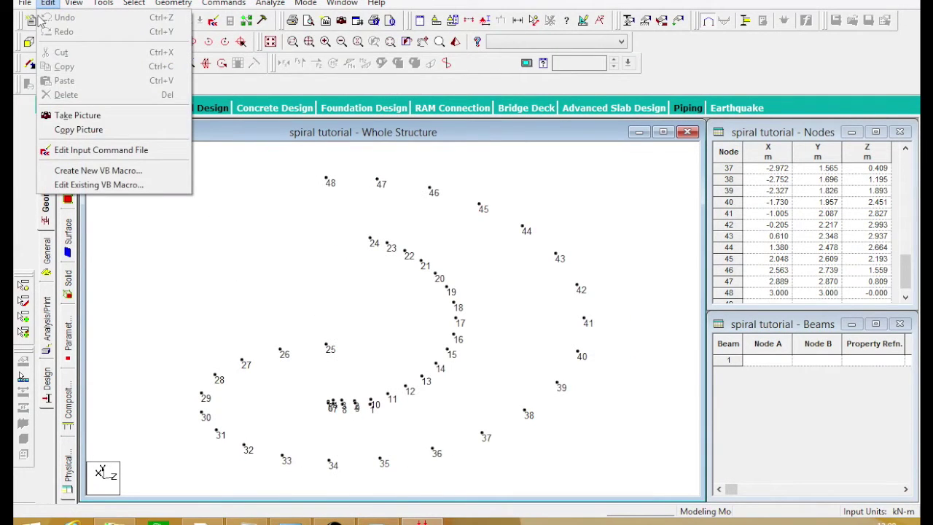
left_click(87, 149)
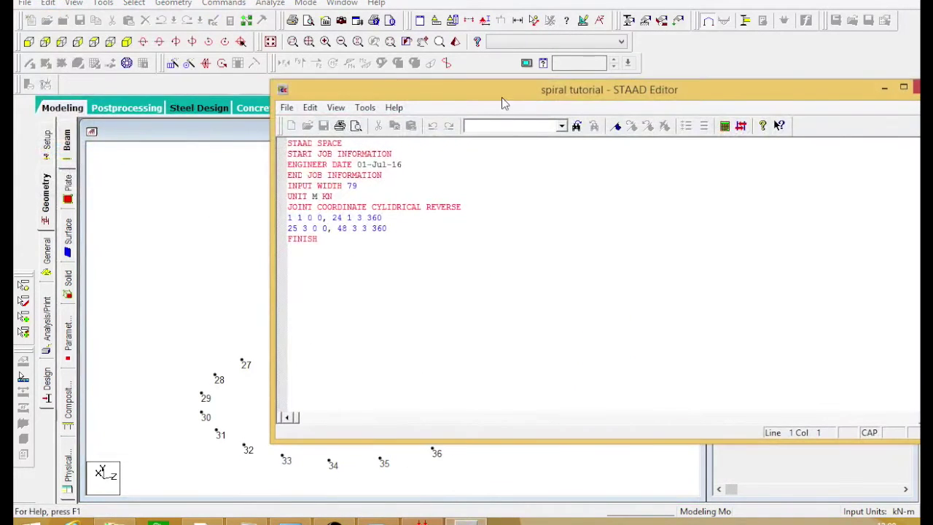
left_click_drag(501, 97, 753, 75)
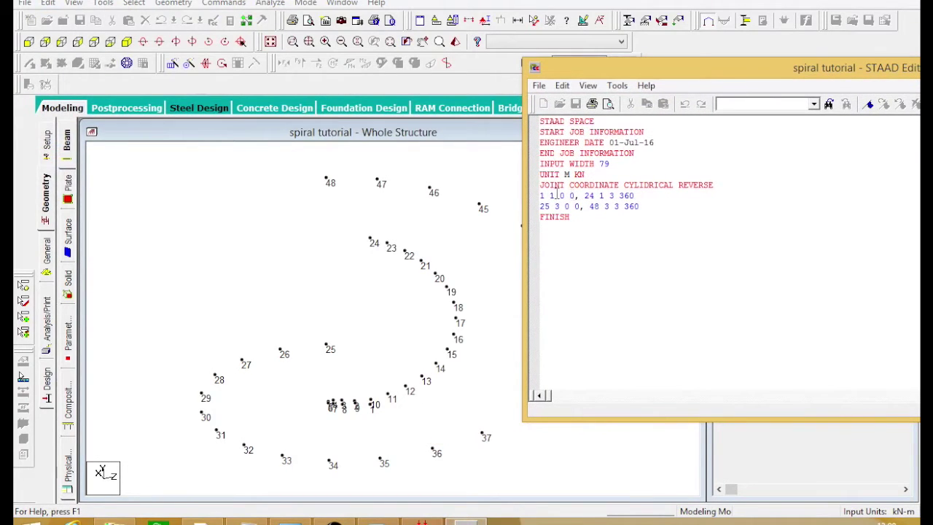
left_click_drag(557, 192, 549, 195)
left_click_drag(749, 81, 502, 90)
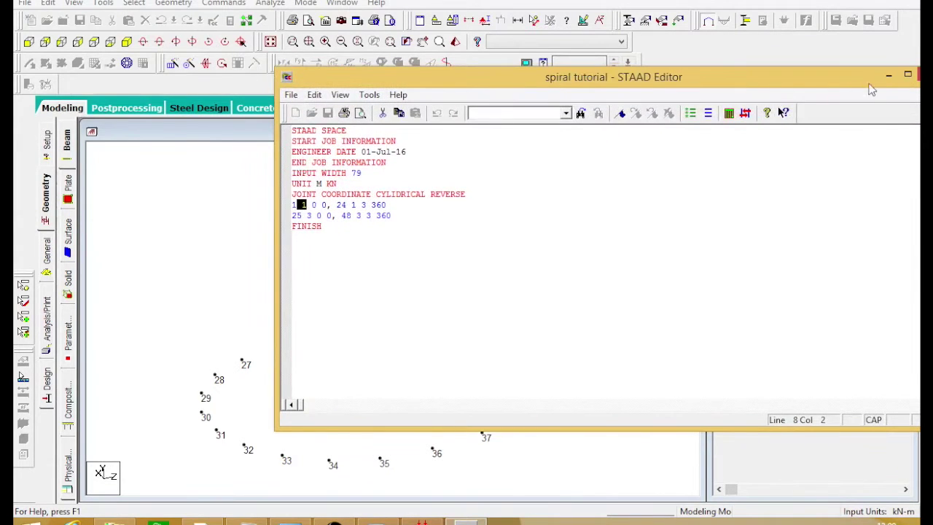
left_click_drag(430, 81, 659, 70)
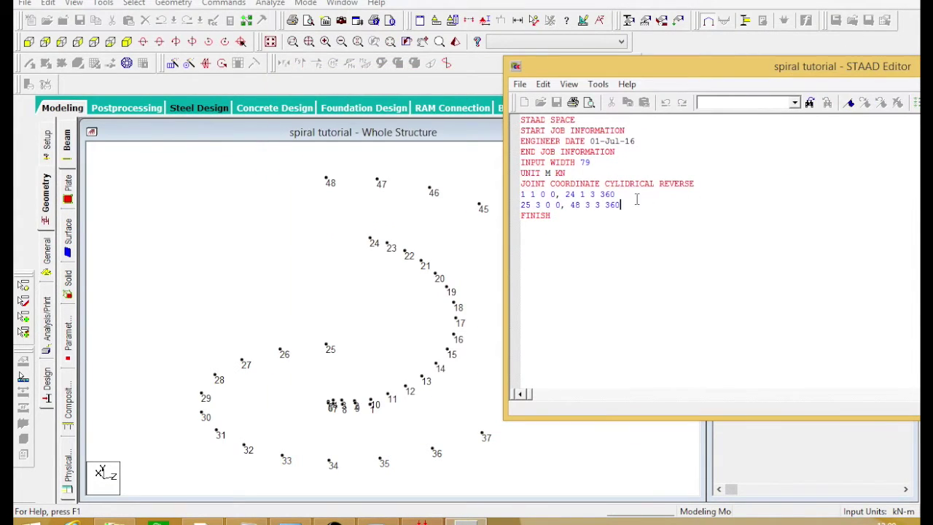
left_click_drag(618, 194, 505, 193)
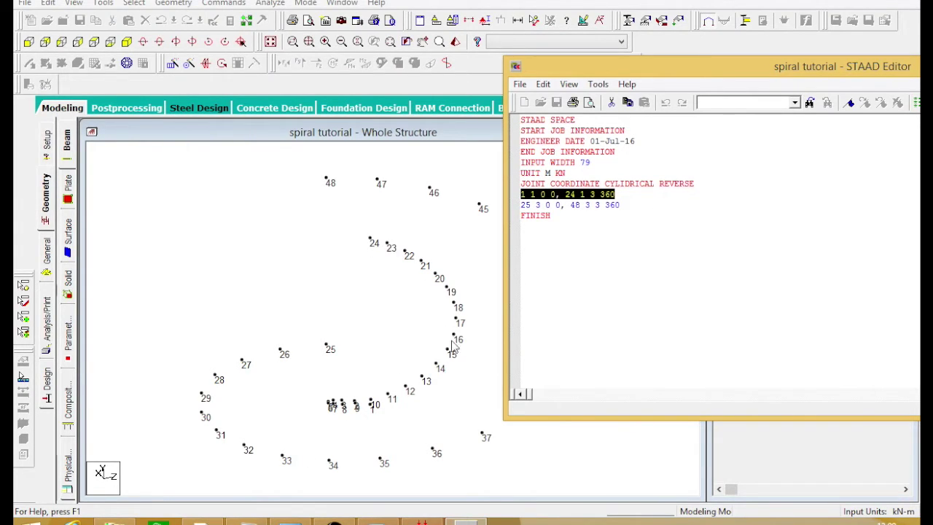
Step: Highlight the second joint line '25 3 0 0, 48 3 3 360' and the first line's 0 and 360 values
double_click(639, 216)
left_click(507, 206)
left_click(645, 201)
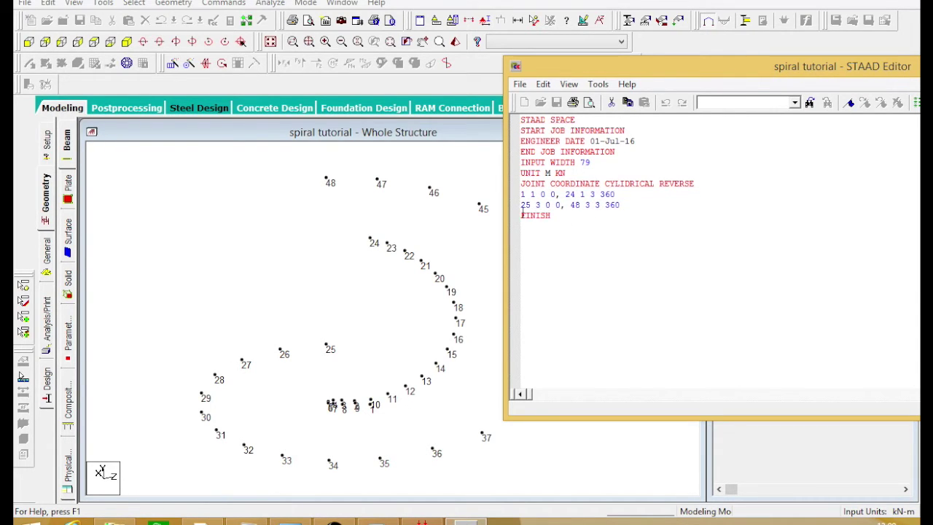
left_click_drag(522, 217, 522, 206)
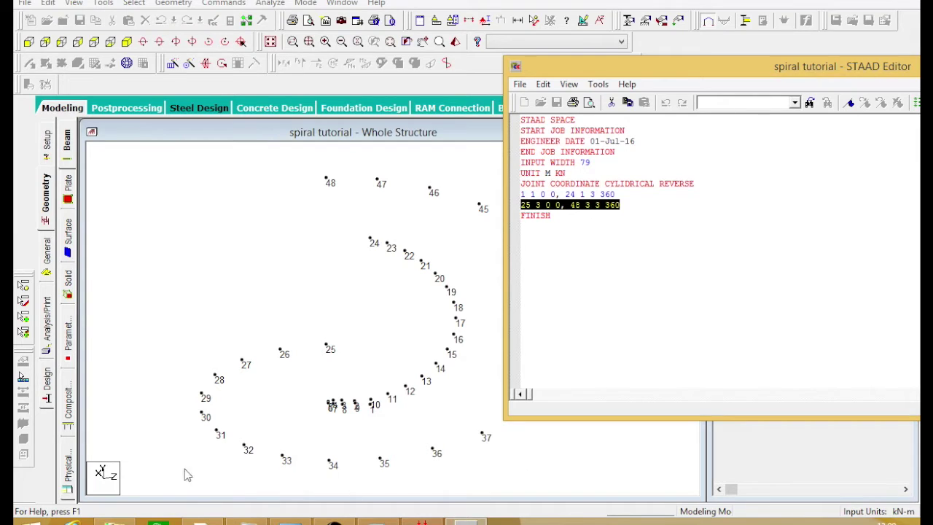
left_click_drag(619, 71, 824, 86)
left_click(475, 242)
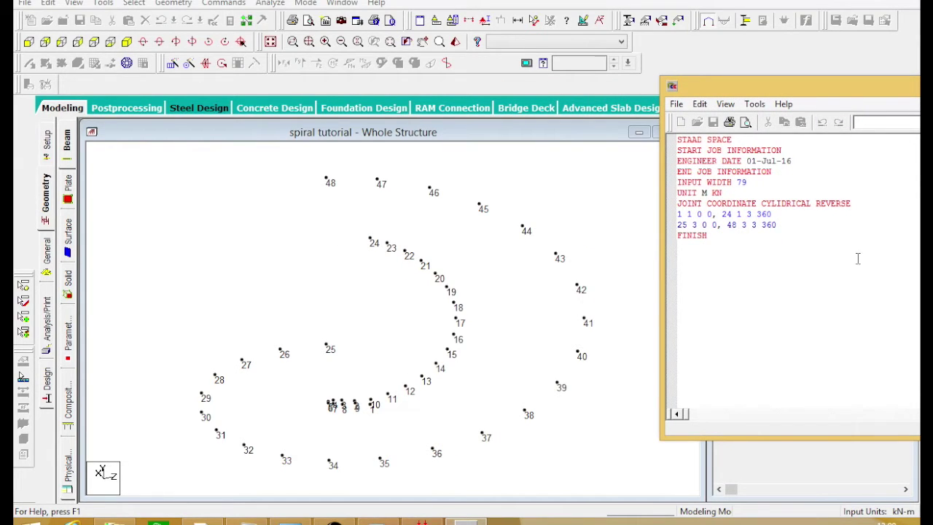
left_click(689, 216)
left_click_drag(703, 216, 694, 217)
left_click(705, 217)
left_click_drag(878, 91, 682, 97)
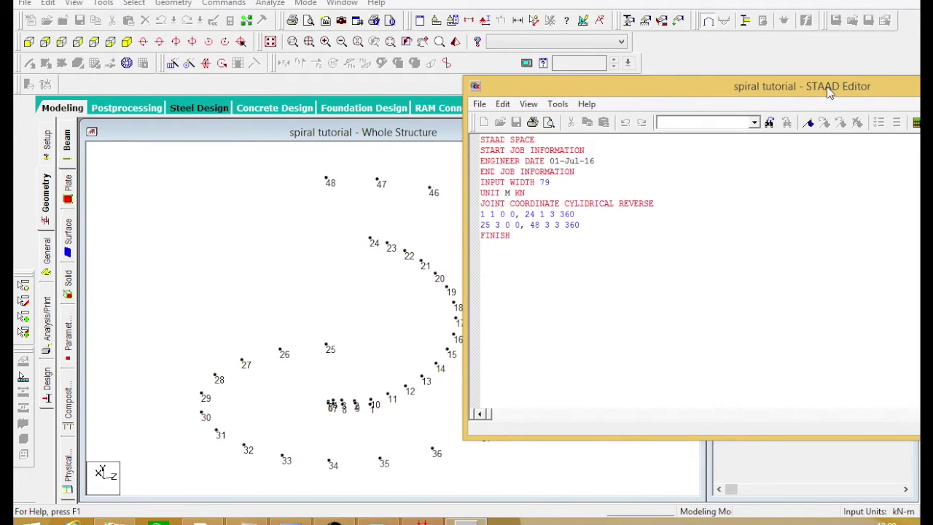
left_click_drag(622, 97, 814, 96)
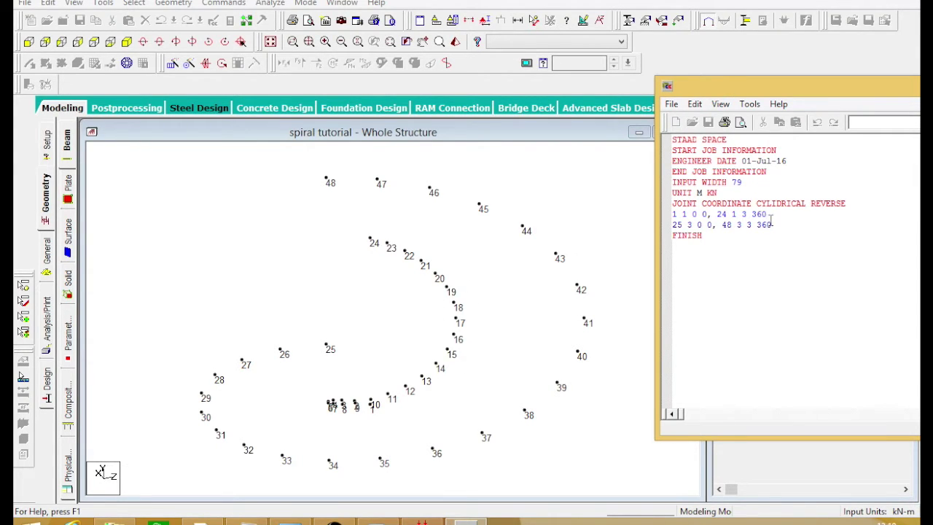
left_click_drag(769, 214, 753, 214)
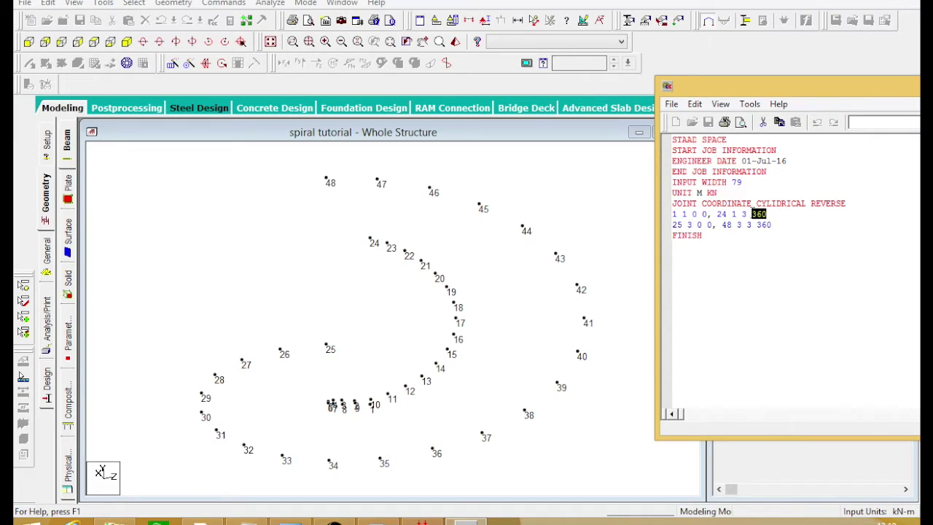
left_click(785, 225)
key("Down")
double_click(689, 225)
left_click(722, 215)
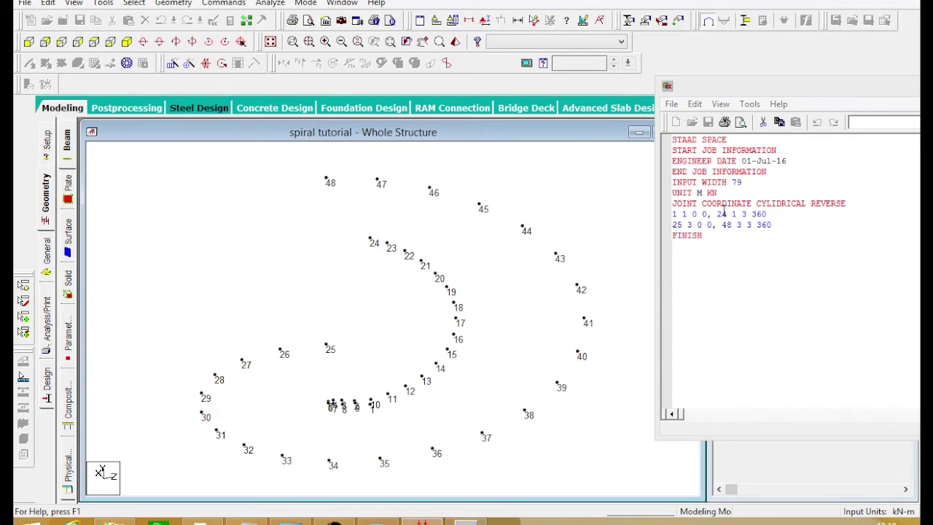
double_click(689, 225)
left_click(708, 225)
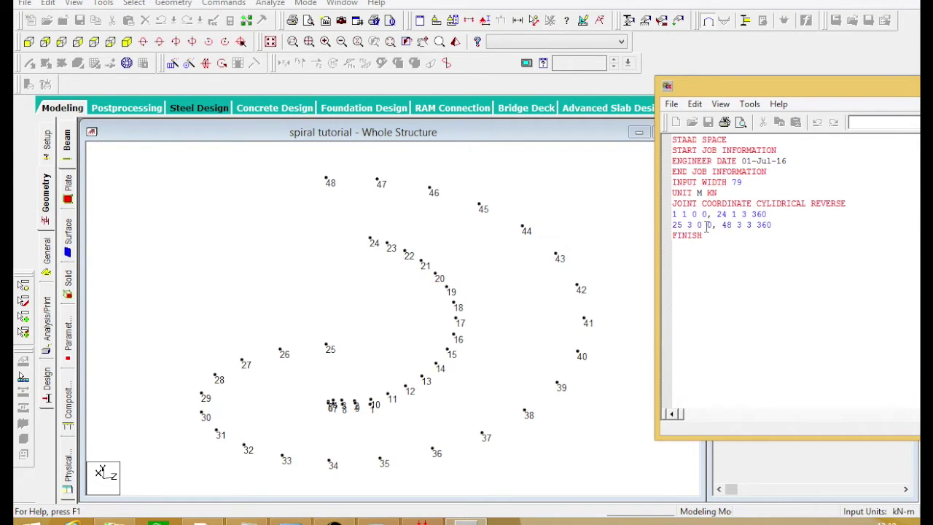
double_click(698, 225)
left_click(665, 281)
double_click(708, 225)
left_click(704, 225)
double_click(707, 226)
left_click(702, 225)
left_click_drag(734, 228, 719, 228)
left_click(733, 227)
left_click(761, 225)
left_click_drag(840, 82, 367, 75)
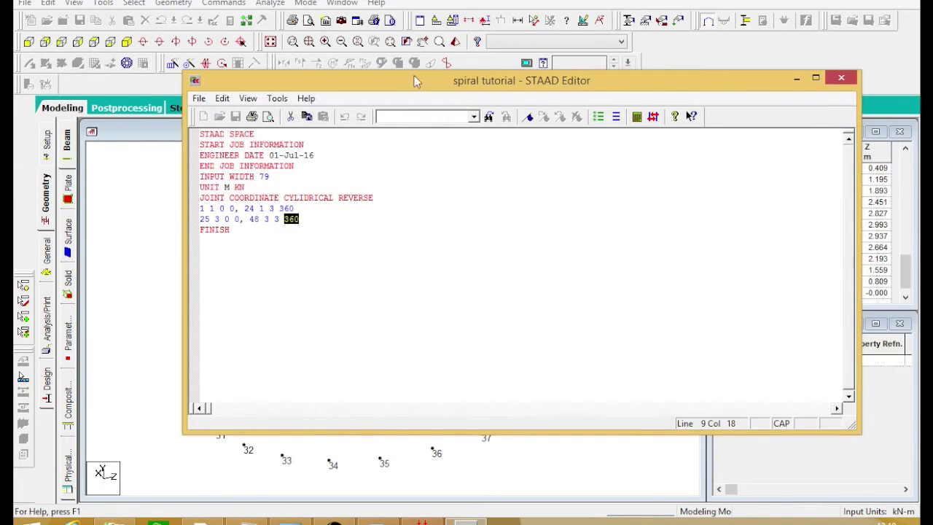
Step: Close the command file and spin the view to inspect the spiral nodes
left_click(841, 78)
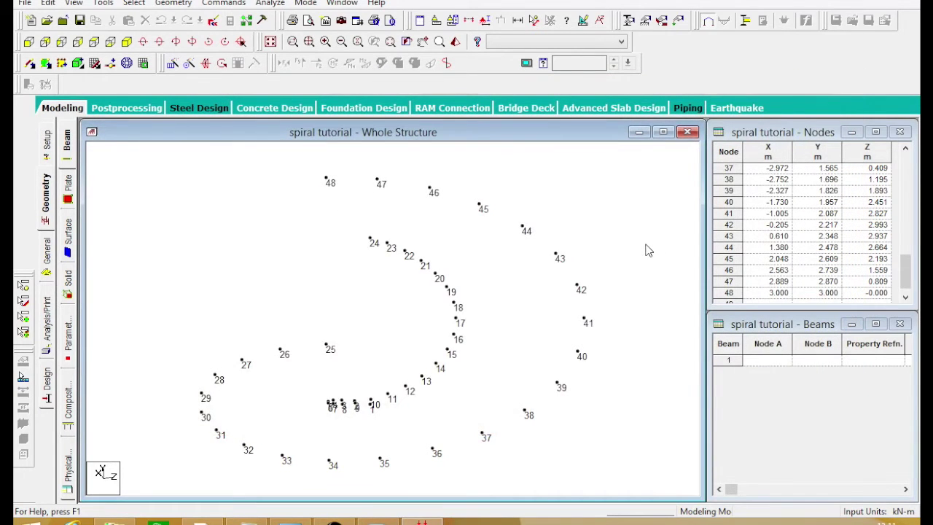
key("Right")
key("Right")
key("Right")
key("Right")
key("Right")
key("Right")
key("Right")
key("Right")
key("Right")
key("Right")
key("Right")
key("Right")
key("Right")
key("Right")
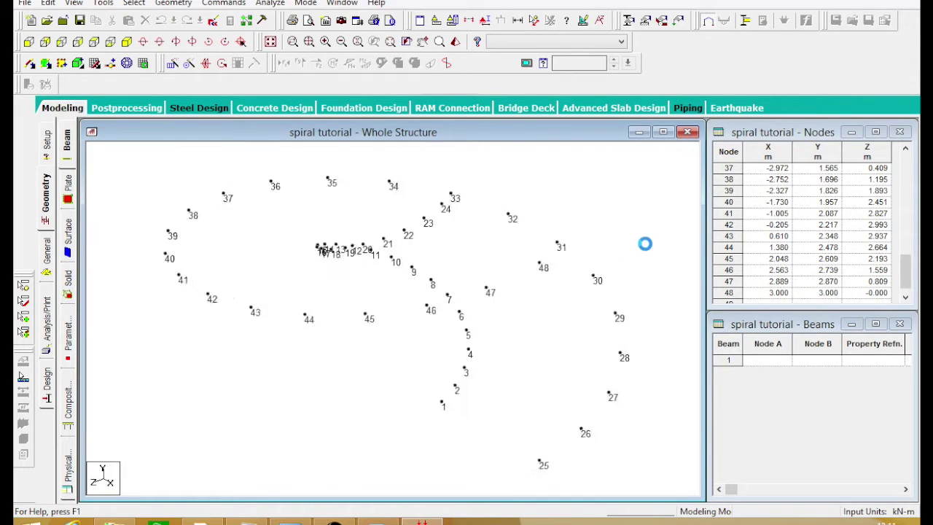
key("Right")
key("Right")
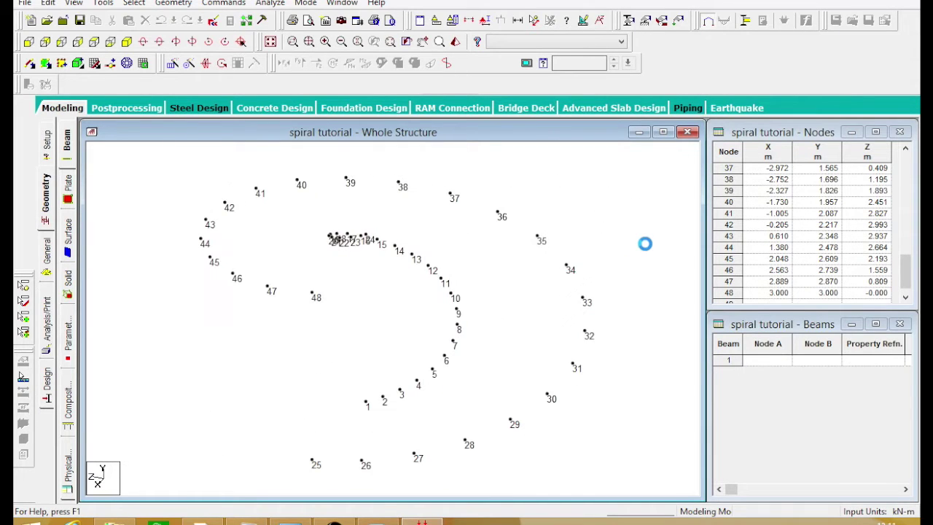
Step: Start Generate Surface Meshing and apply the Structure settings in Symbols and Labels
left_click(127, 63)
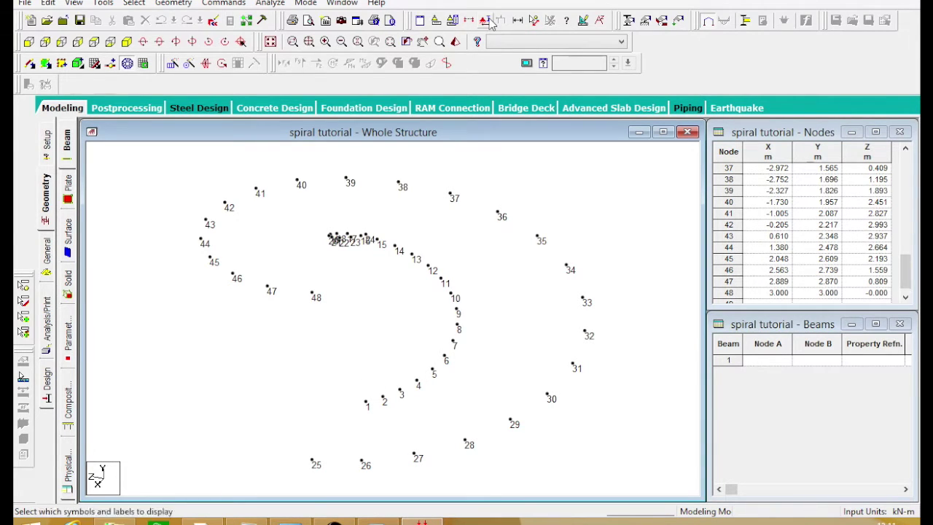
left_click(451, 21)
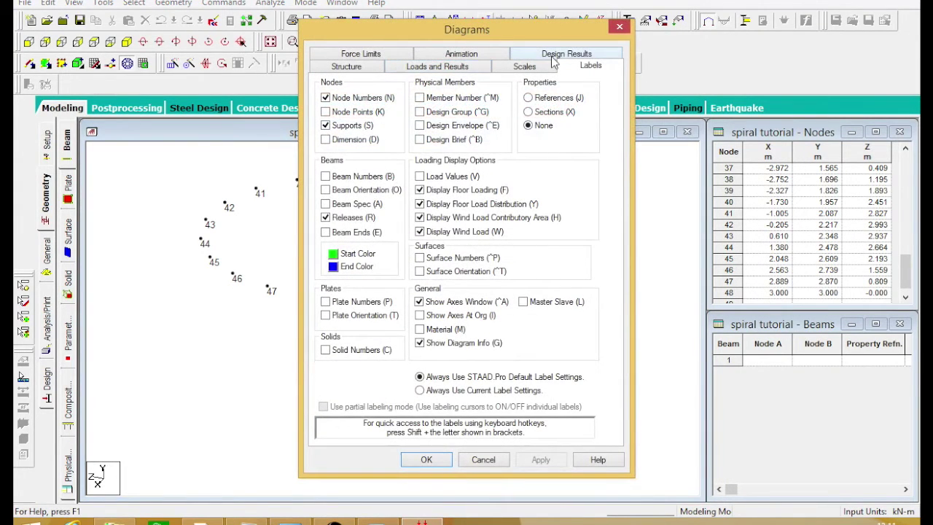
left_click(619, 27)
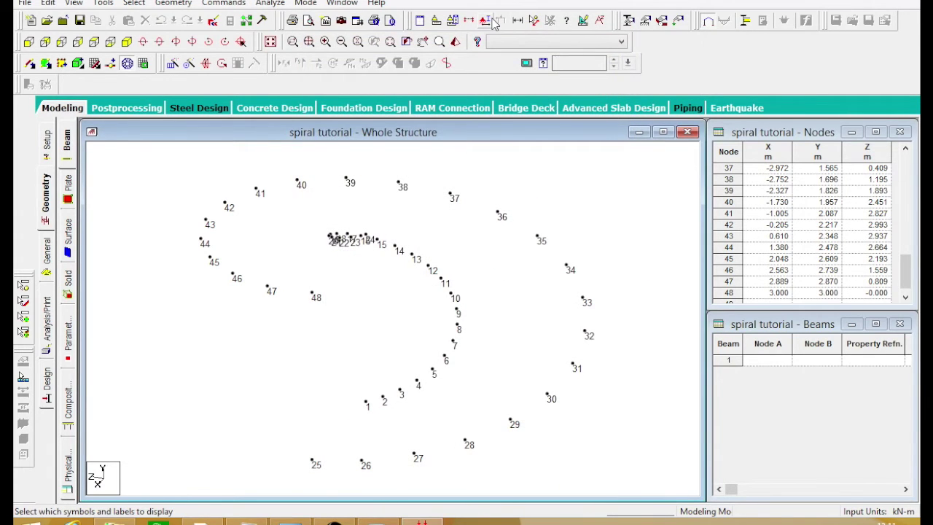
left_click(493, 23)
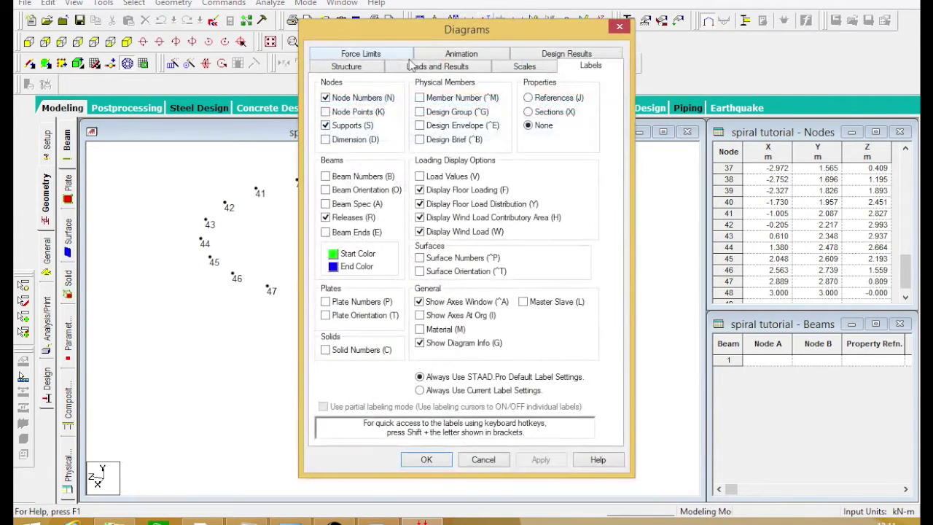
left_click(347, 66)
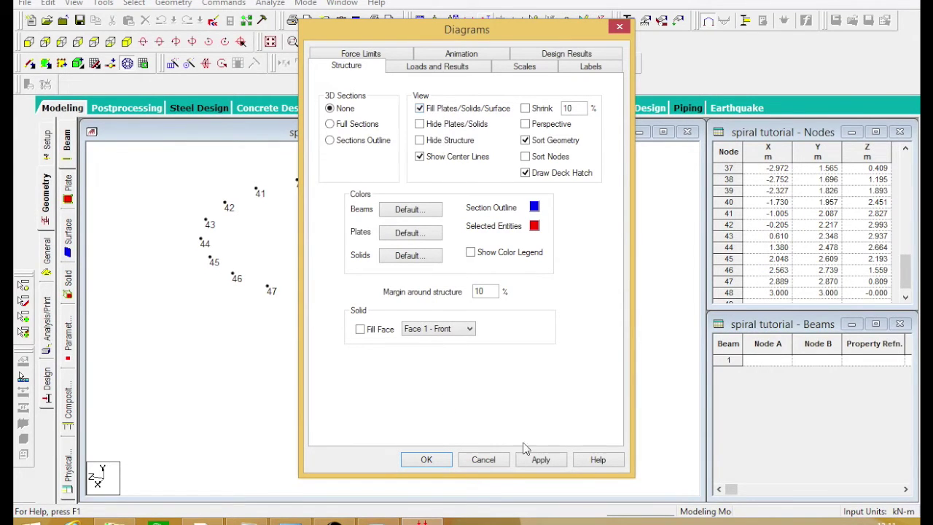
left_click(542, 459)
left_click(424, 459)
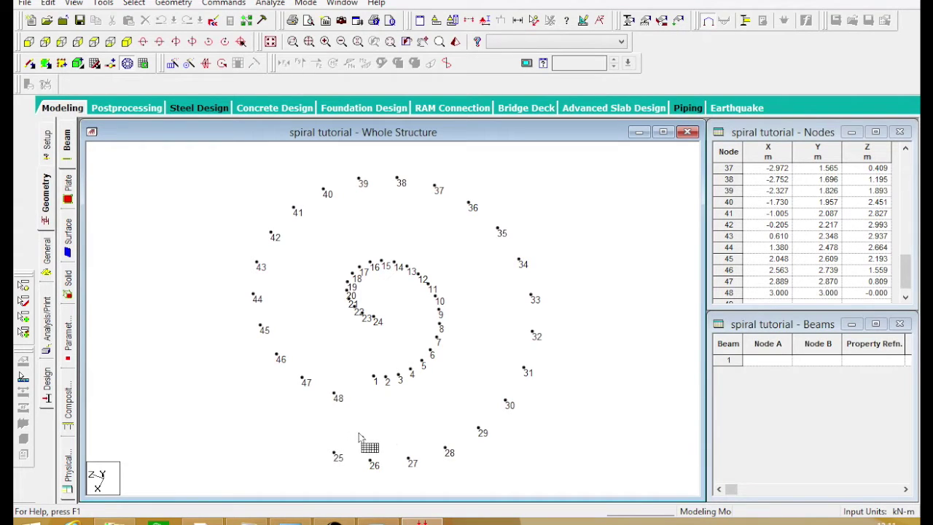
Step: Mesh the first patch between nodes 26, 2, 1 and 25 as a 10 by 10 quadrilateral mesh
left_click(370, 462)
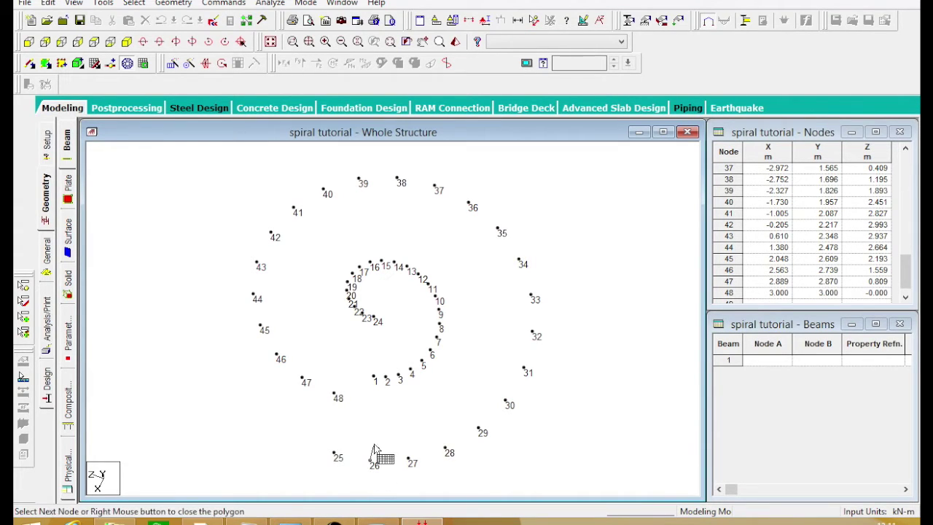
left_click(374, 377)
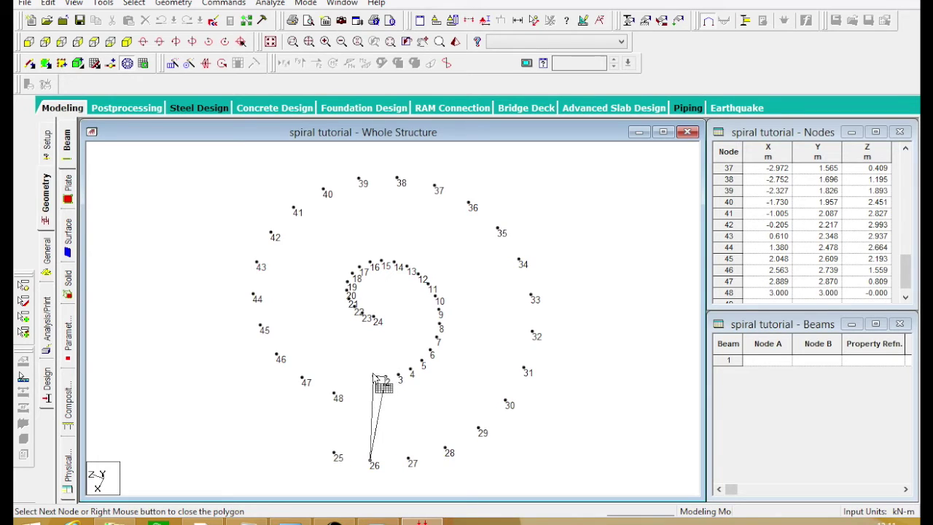
left_click(335, 454)
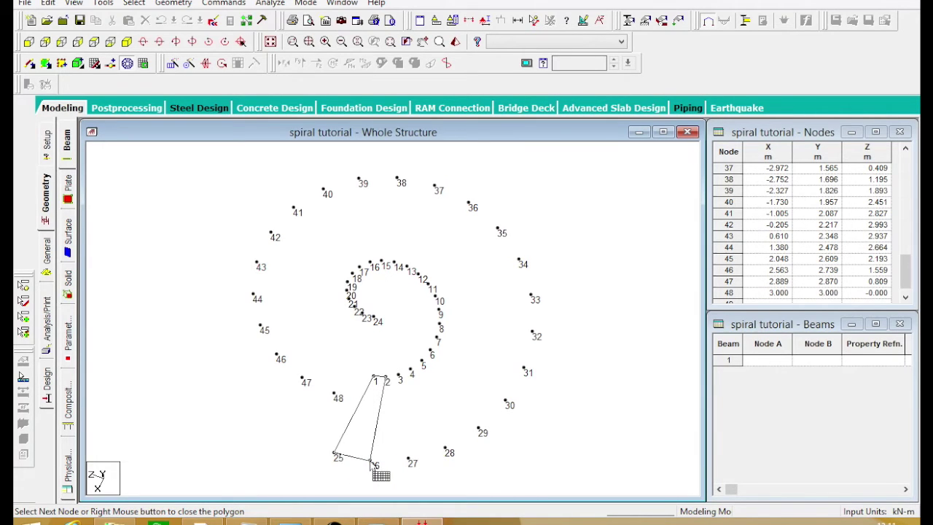
left_click(371, 462)
left_click(470, 263)
left_click(445, 301)
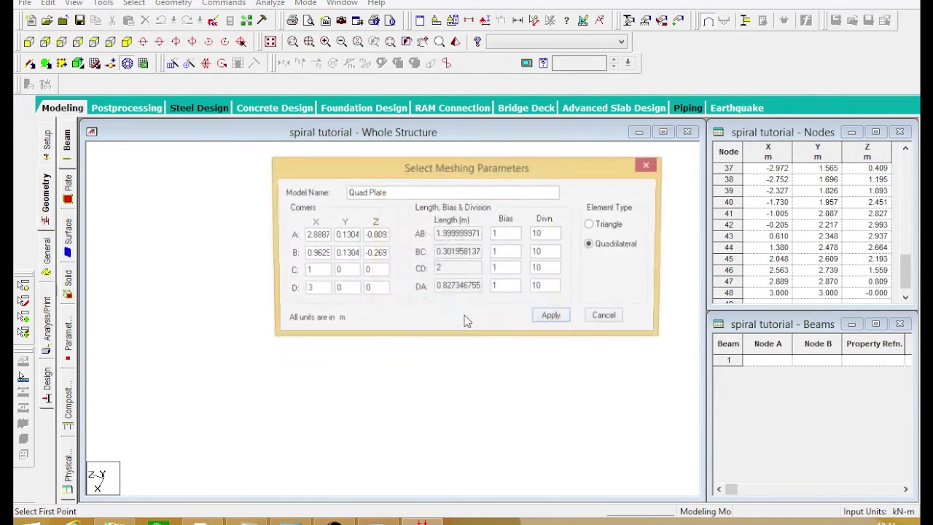
left_click(558, 317)
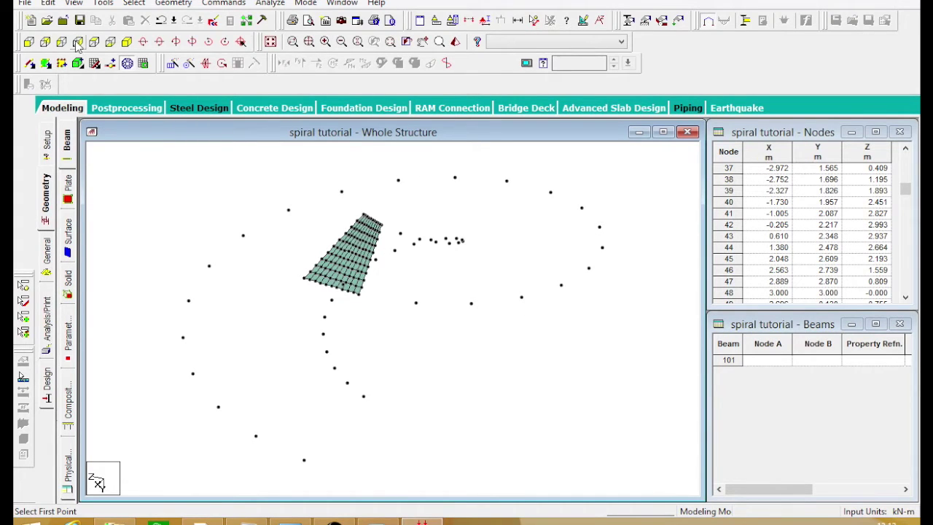
Step: Check the patch from plan and other preset views, ending in an isometric view
left_click(94, 42)
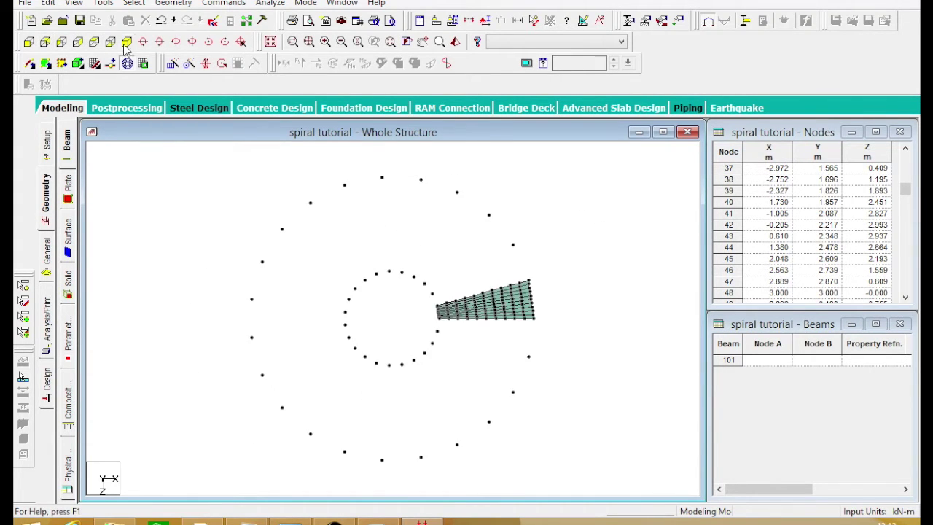
scroll(469, 299, "up", 5)
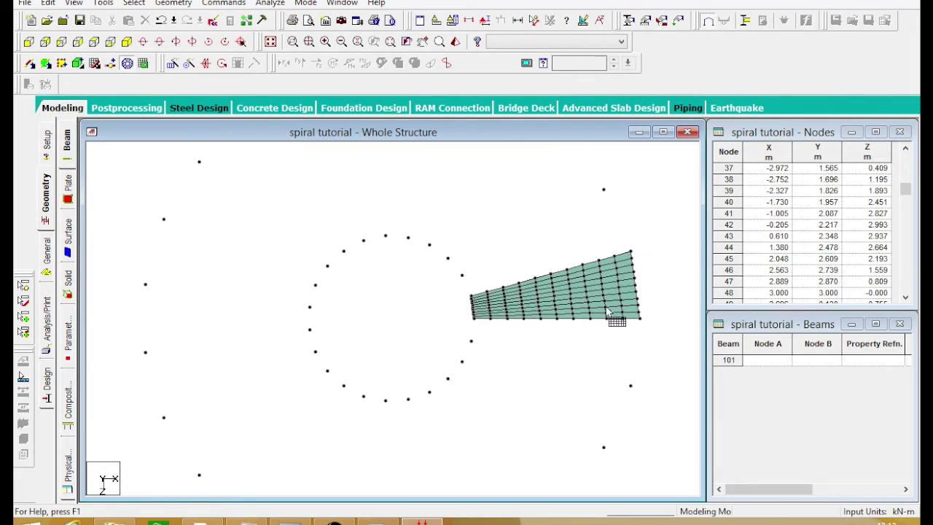
scroll(583, 317, "down", 4)
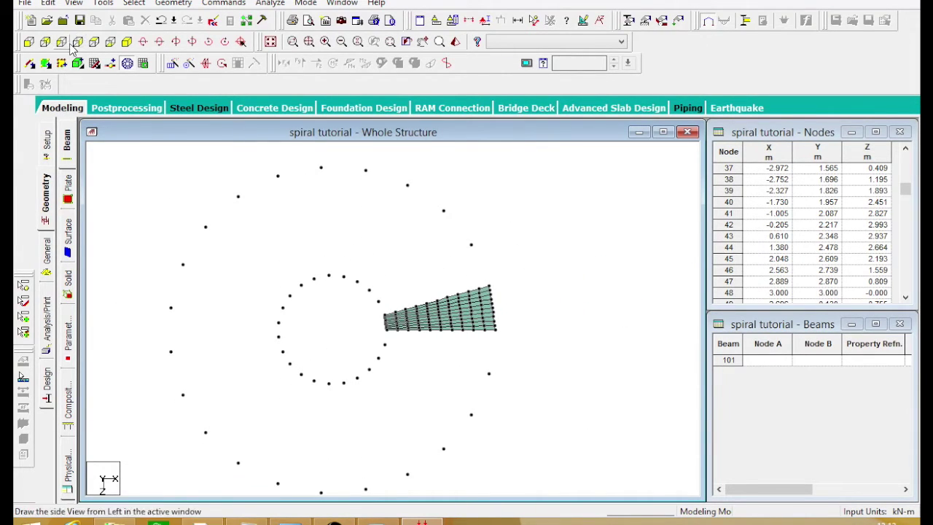
left_click(110, 42)
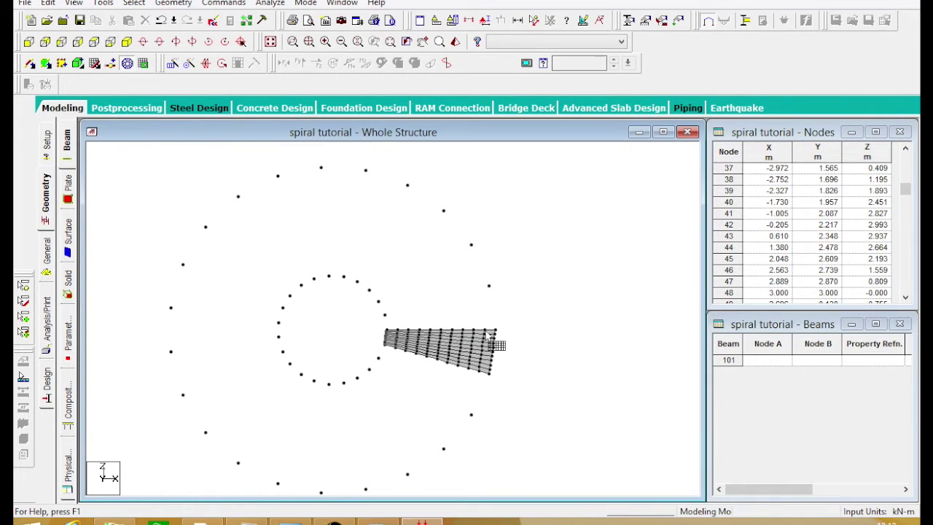
scroll(493, 343, "up", 4)
scroll(469, 356, "down", 5)
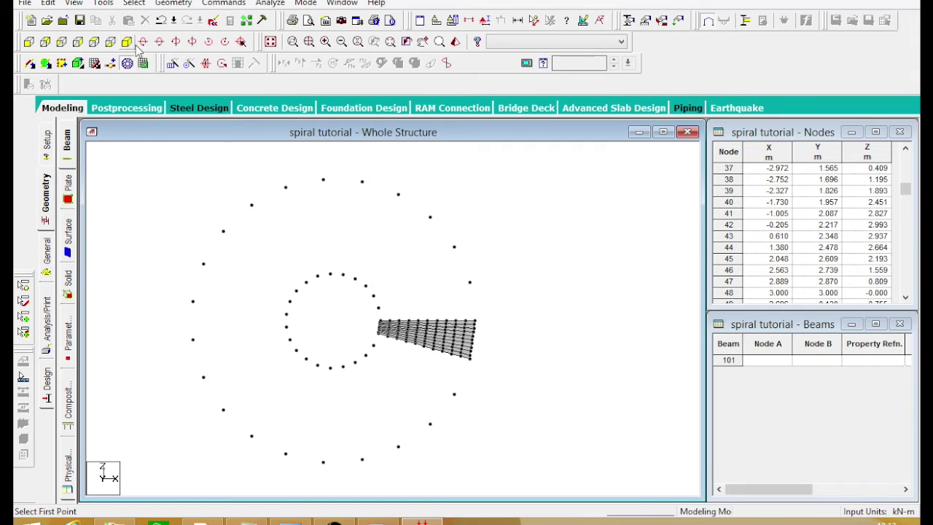
left_click(129, 42)
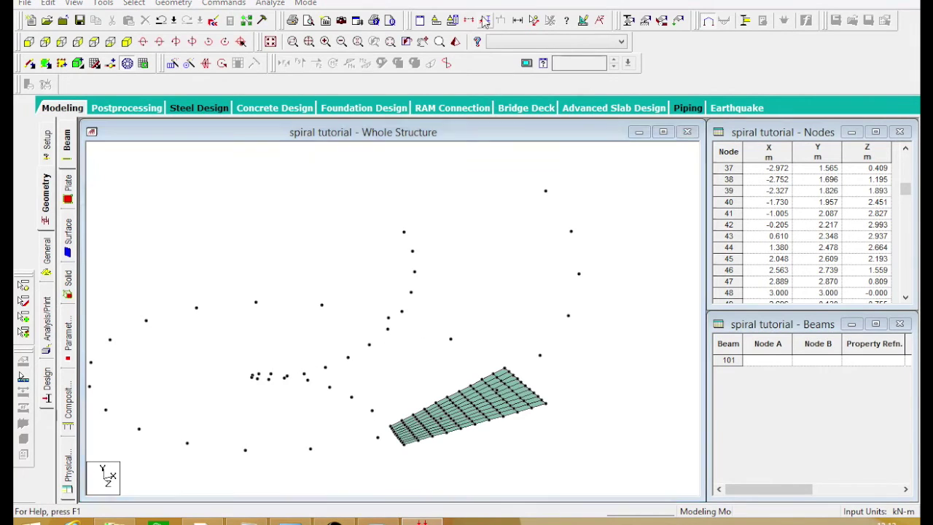
Step: Turn off Fill Plates in the Structure display settings and accept the prompt to save
left_click(484, 21)
left_click(347, 67)
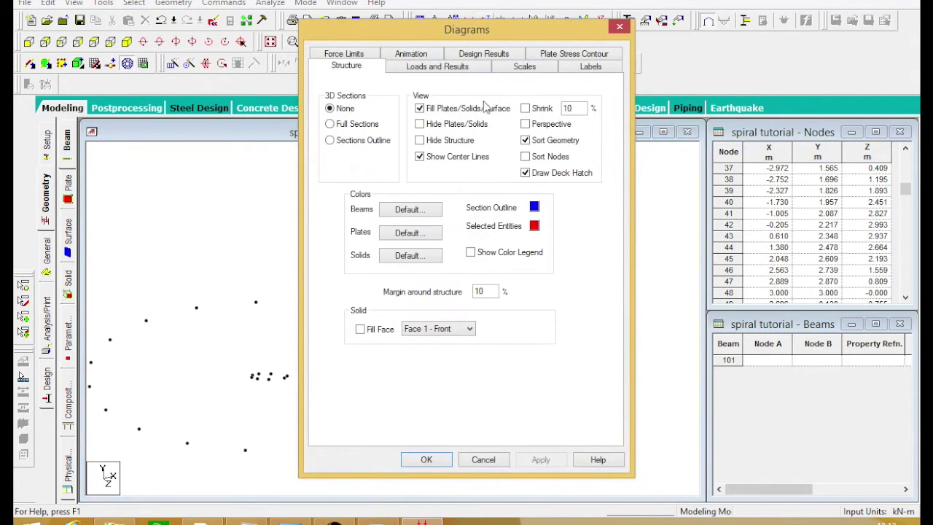
left_click(461, 109)
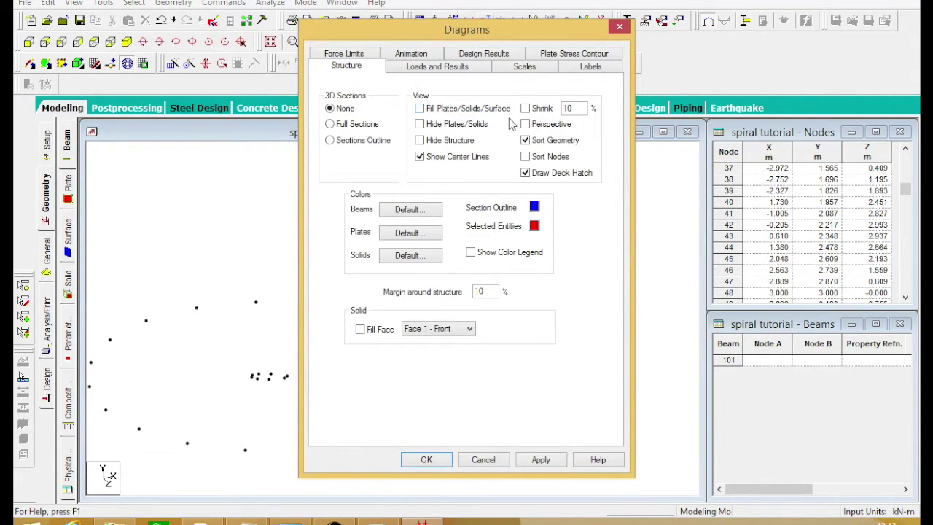
left_click(446, 459)
left_click(503, 281)
left_click(518, 306)
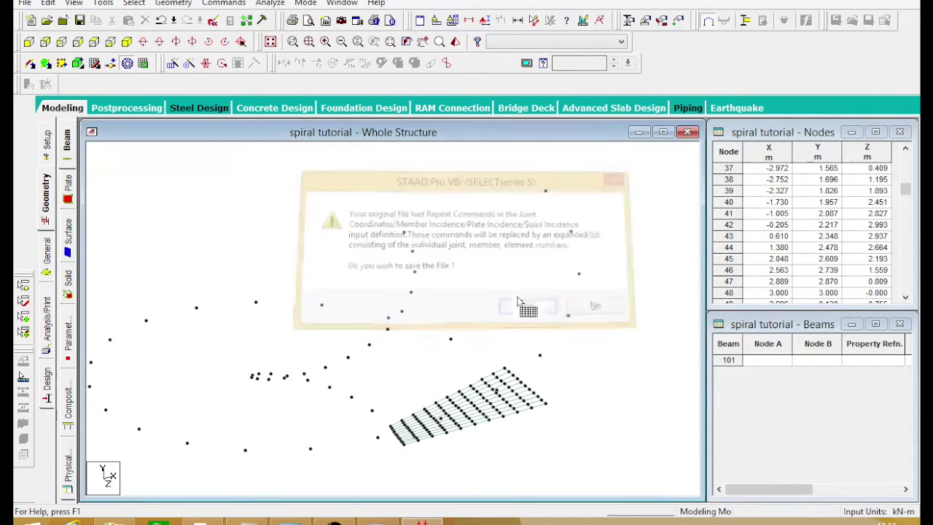
Step: Rotate the model and switch between plan and isometric views
key("Left")
key("Left")
key("Left")
key("Left")
key("Left")
key("Left")
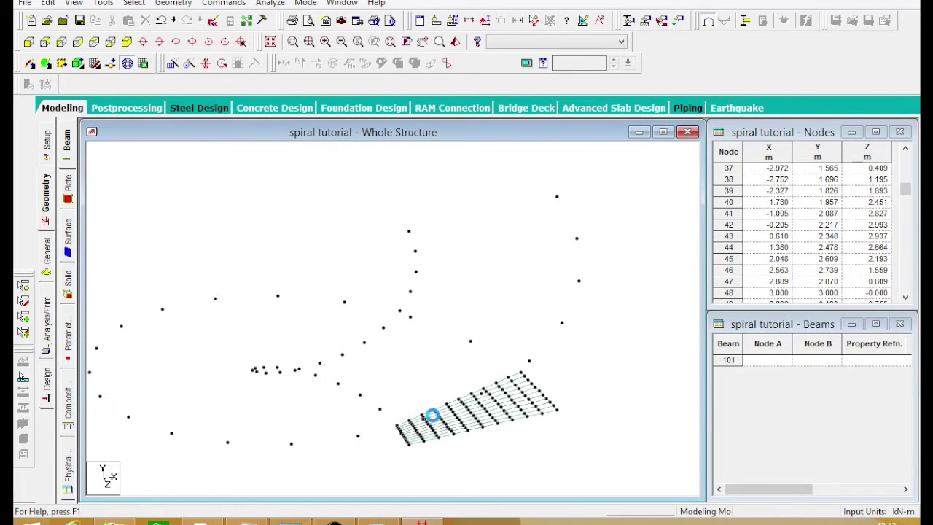
key("Left")
key("Left")
key("Left")
key("Left")
key("Left")
key("Left")
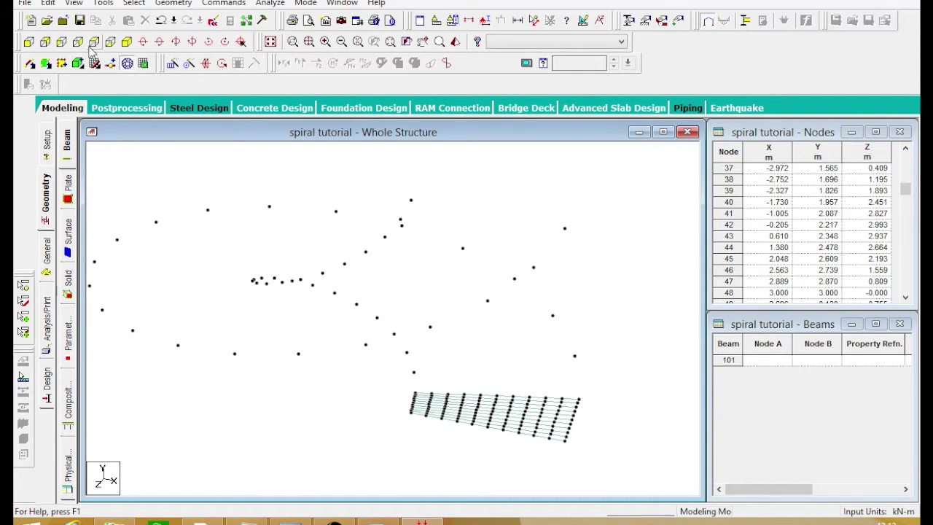
left_click(102, 45)
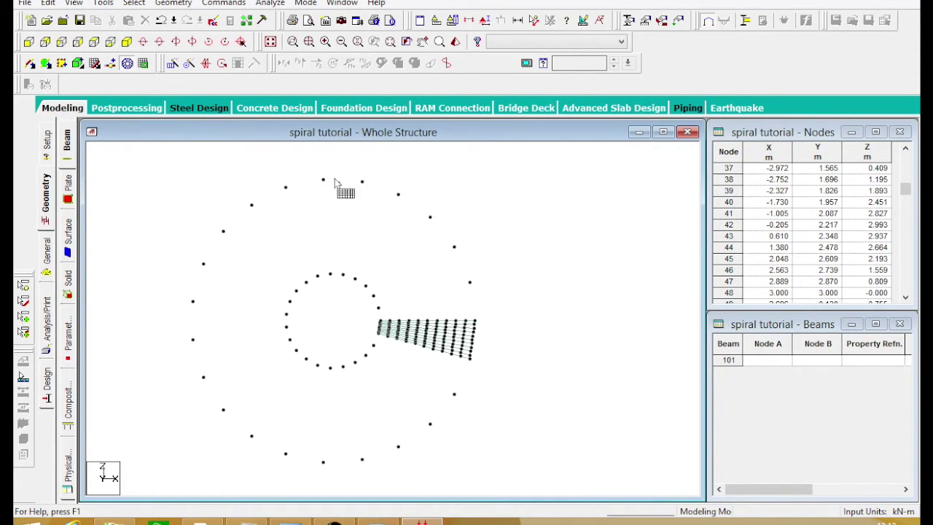
left_click(126, 43)
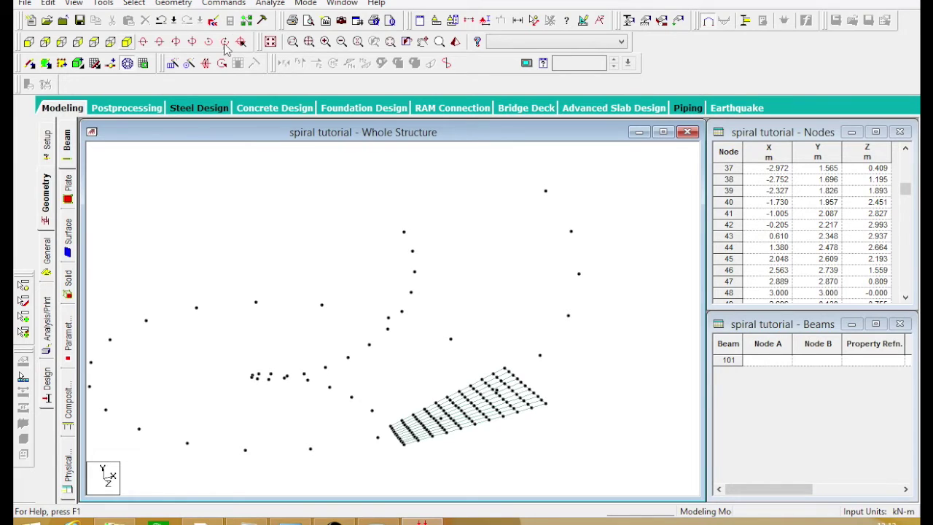
Step: Turn Fill Plates back on so the patch shows as shaded plates, then rotate the model
left_click(479, 23)
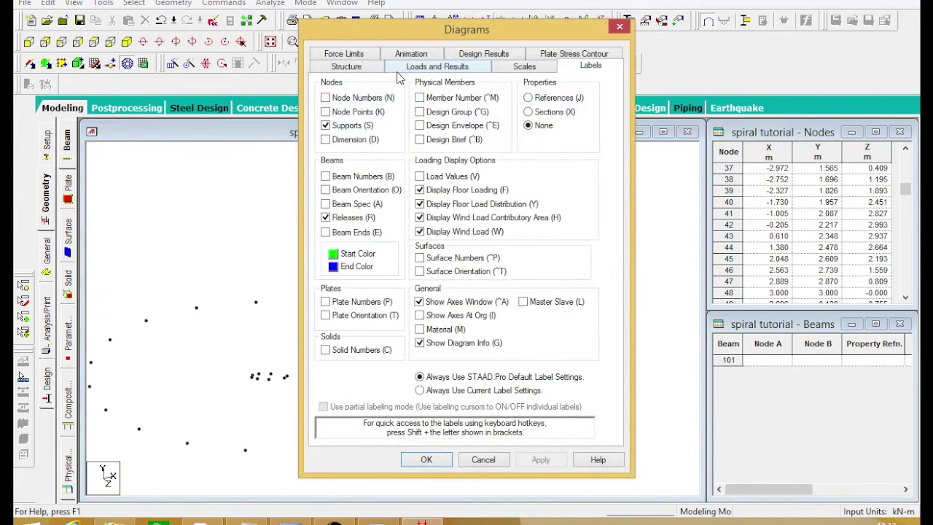
left_click(619, 28)
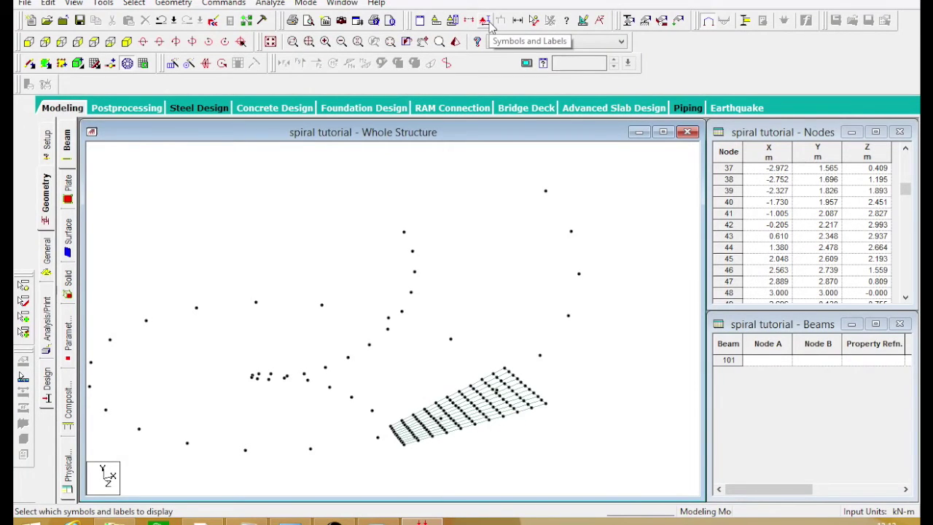
left_click(485, 22)
left_click(342, 68)
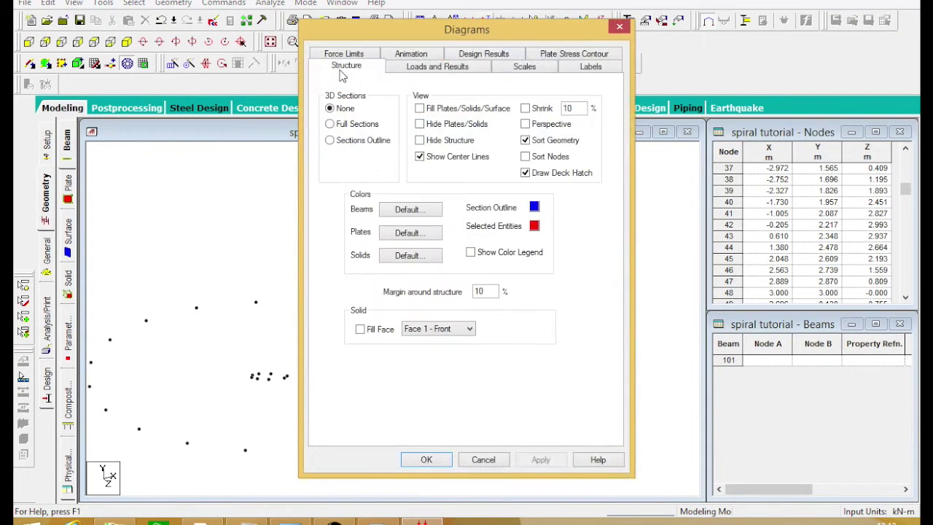
left_click(421, 109)
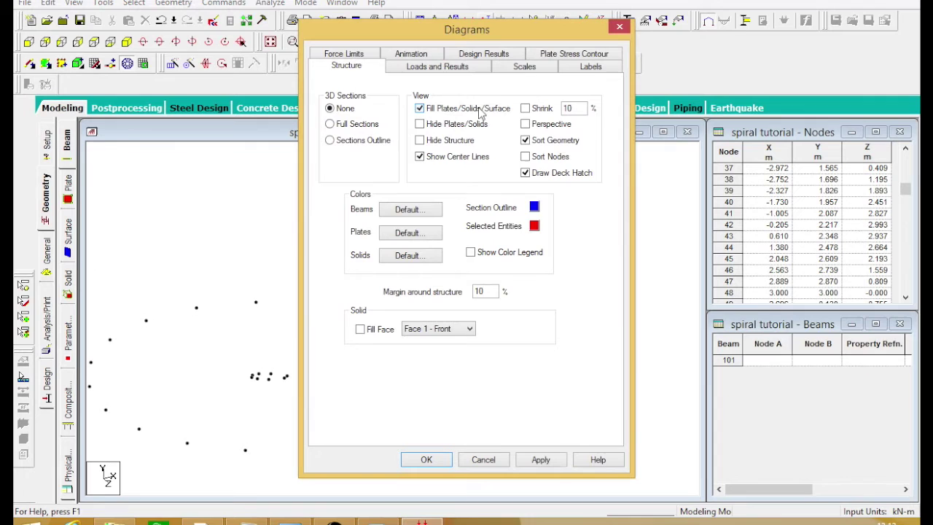
left_click(427, 459)
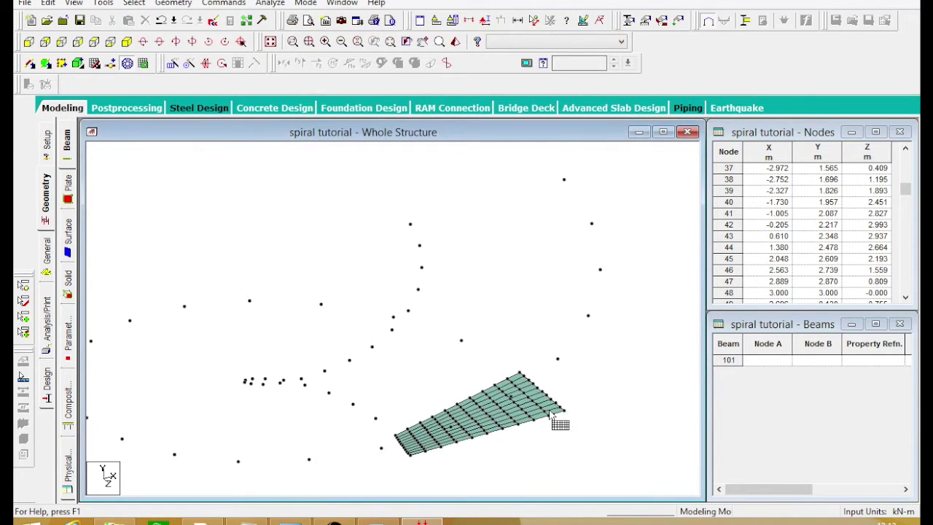
key("Left")
key("Left")
key("Left")
key("Left")
key("Left")
key("Left")
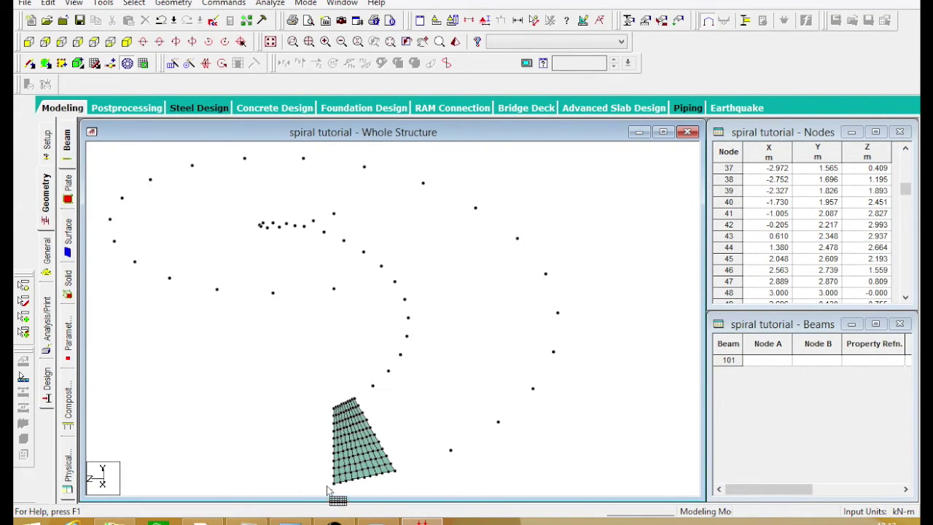
Step: Mesh the second patch from its corner nodes as a 10 by 10 quadrilateral mesh
left_click(450, 450)
left_click(372, 385)
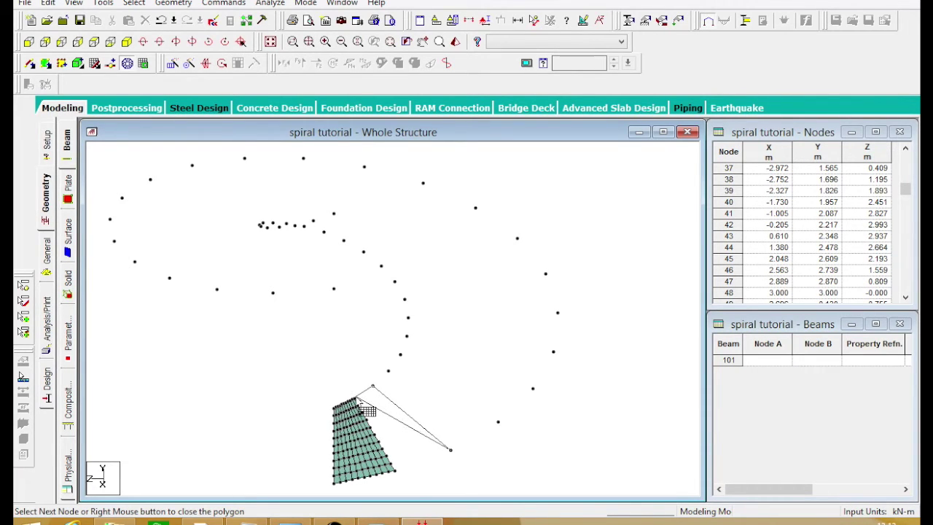
left_click(395, 472)
left_click(452, 450)
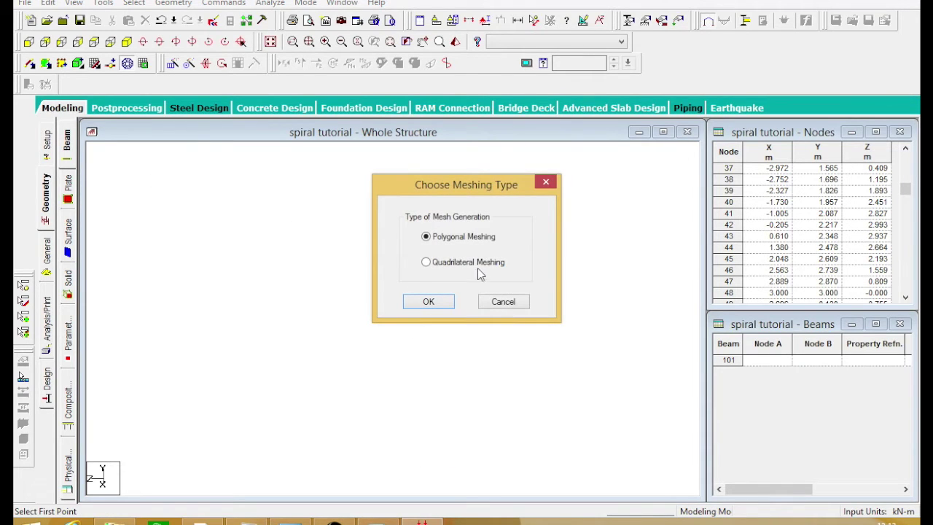
left_click(428, 301)
left_click(551, 317)
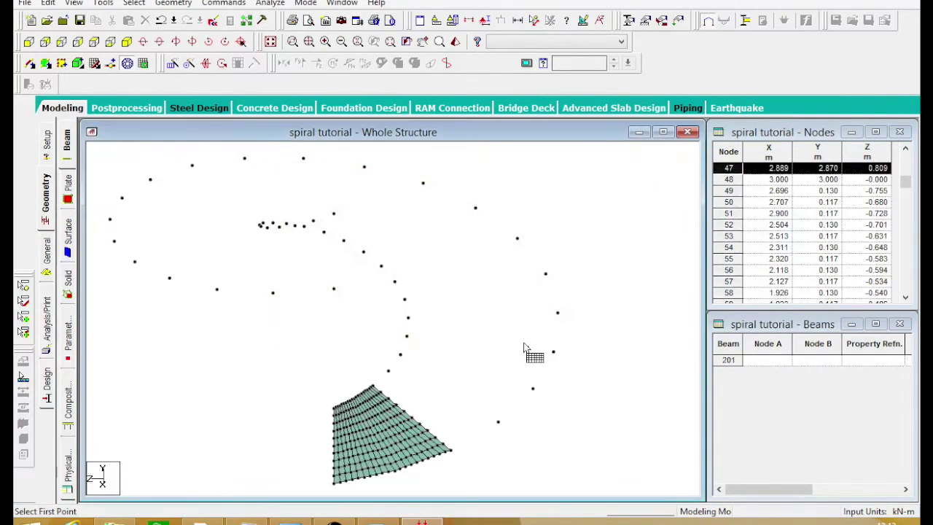
Step: Rotate the view and mesh the third four-corner patch along the spiral as another 10 by 10 quad mesh
key("Left")
key("Left")
key("Left")
key("Left")
key("Left")
key("Left")
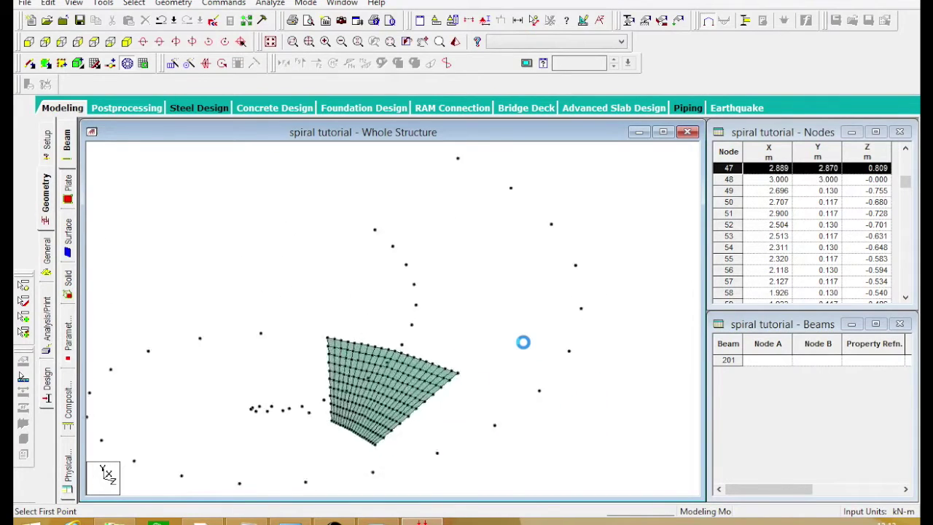
key("Left")
key("Left")
key("Left")
key("Left")
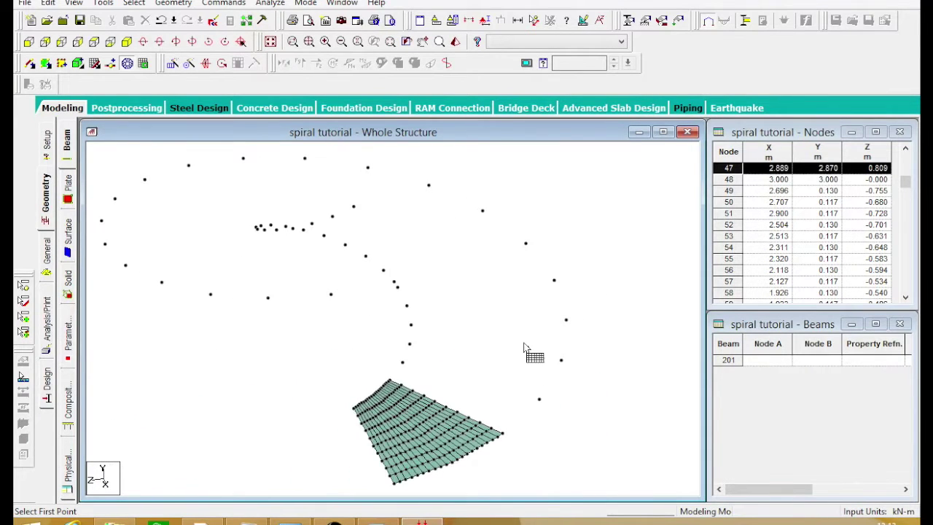
scroll(531, 374, "up", 4)
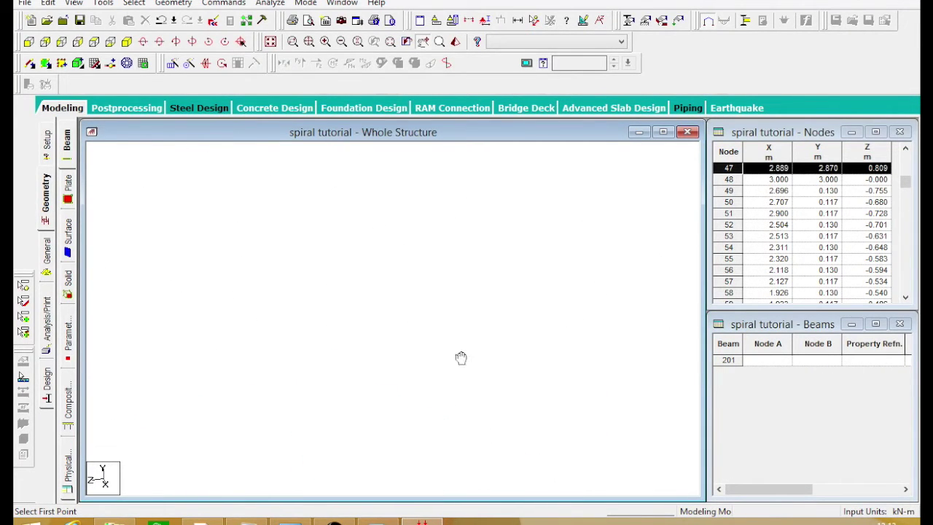
left_click(445, 423)
left_click(500, 373)
left_click(297, 319)
scroll(285, 358, "up", 3)
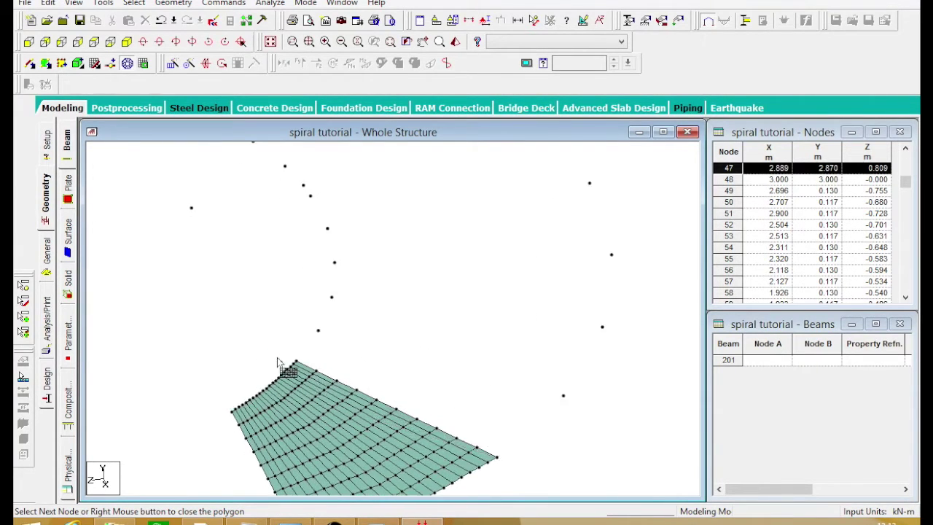
scroll(245, 306, "down", 1)
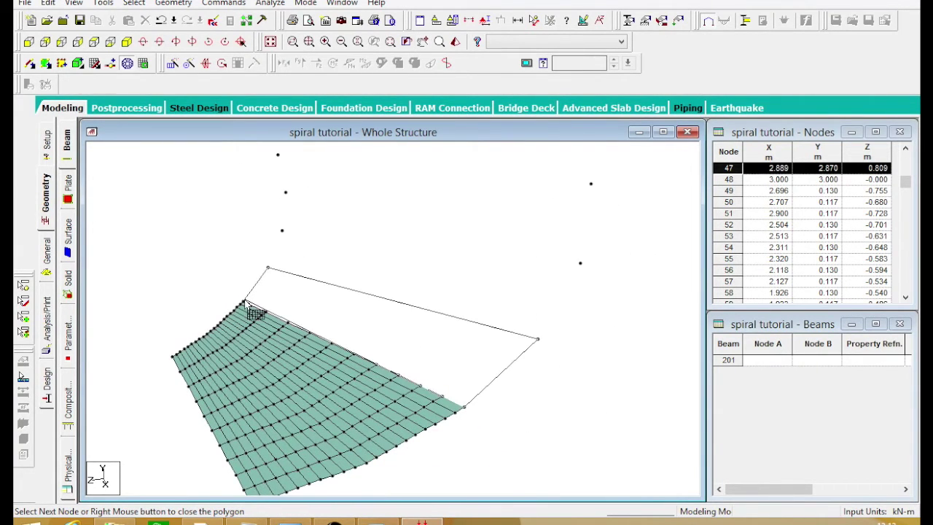
left_click(243, 303)
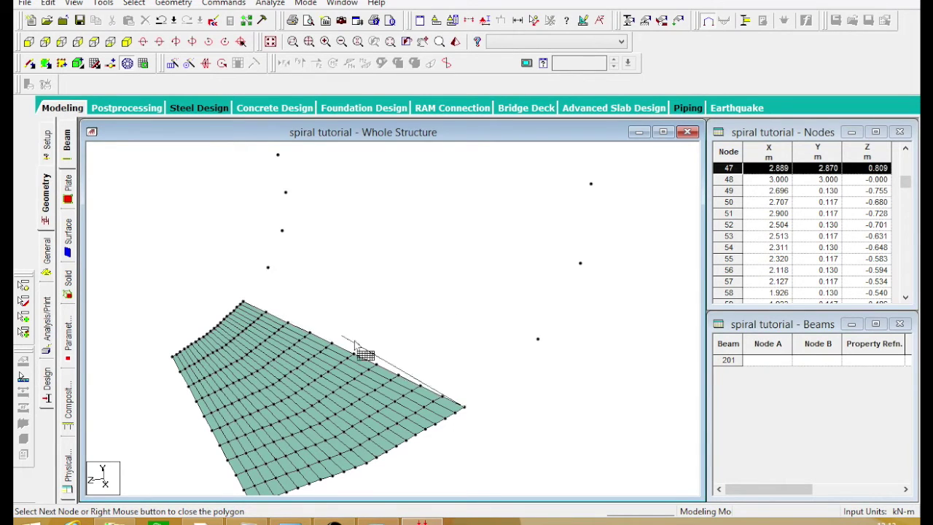
left_click(466, 409)
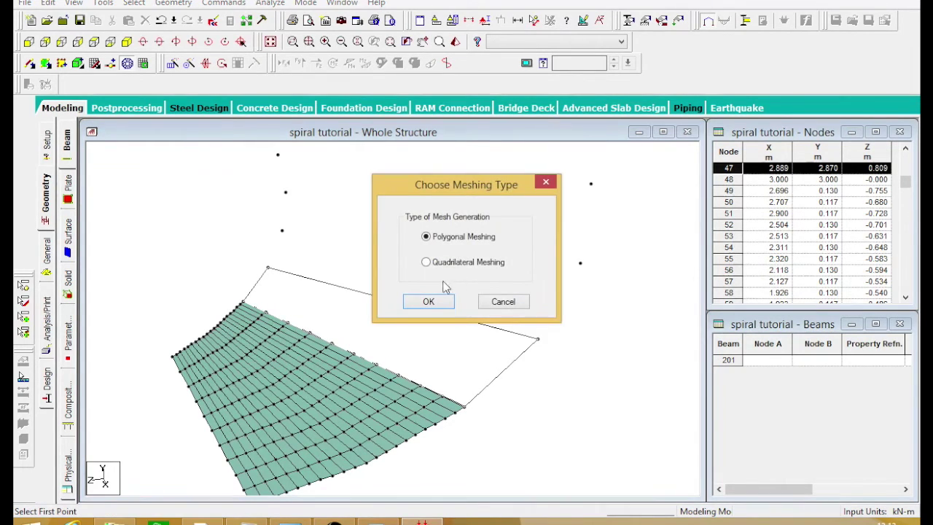
left_click(428, 301)
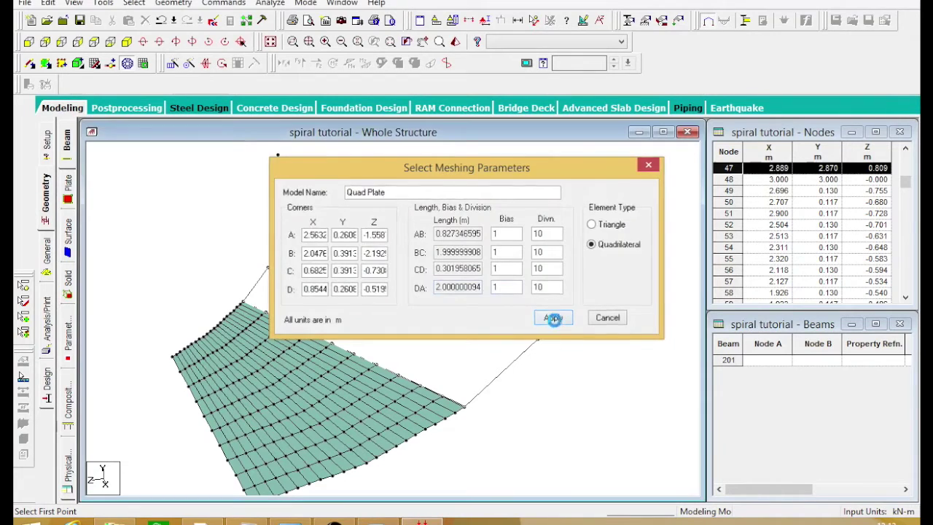
left_click(554, 316)
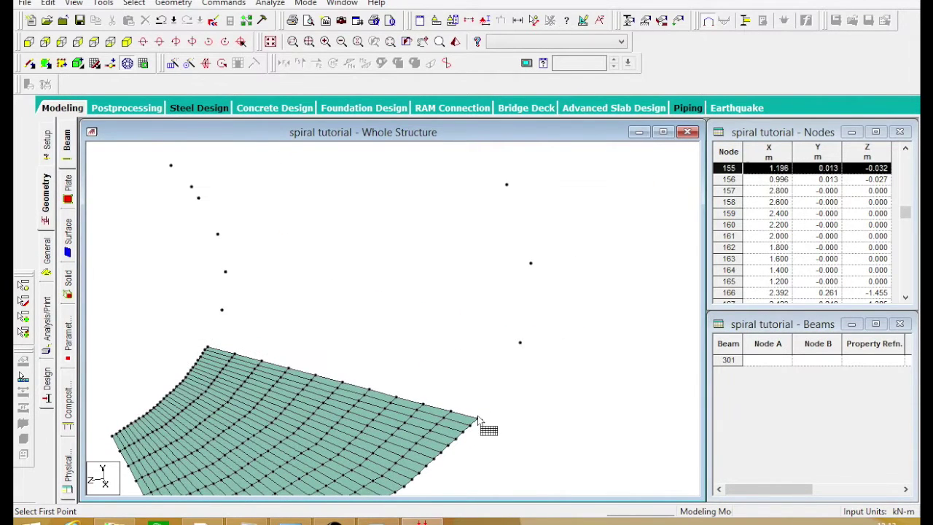
Step: Start a mesh region from the mesh corner to the next spiral nodes, then abandon it
left_click(478, 420)
left_click(514, 342)
left_click(223, 312)
scroll(223, 313, "up", 2)
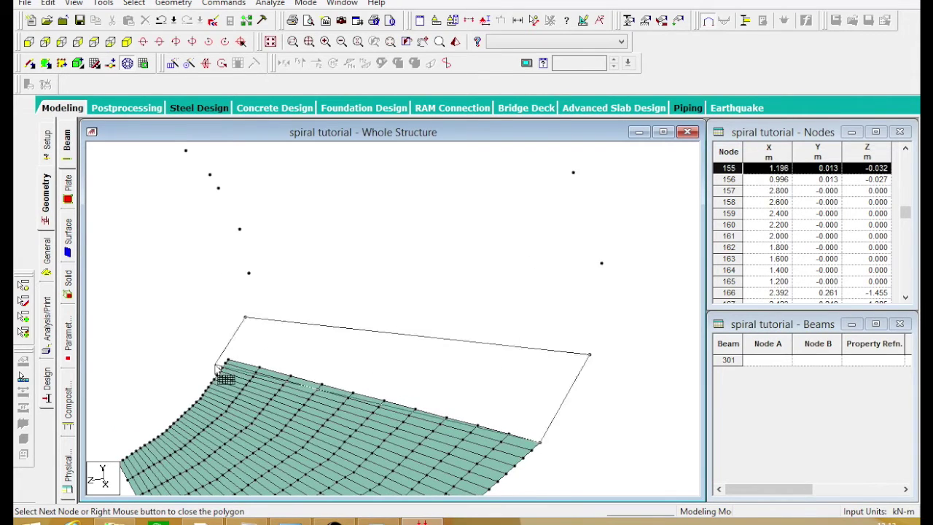
scroll(223, 376, "up", 1)
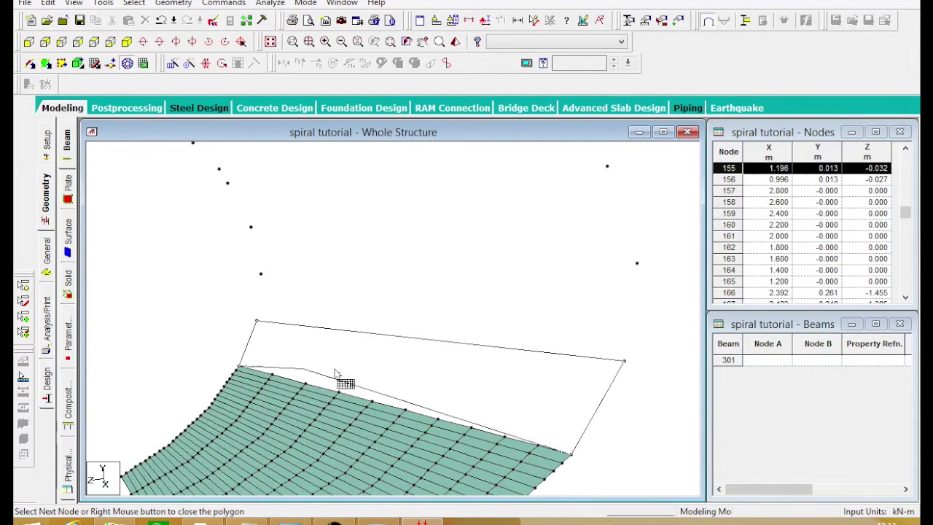
right_click(583, 461)
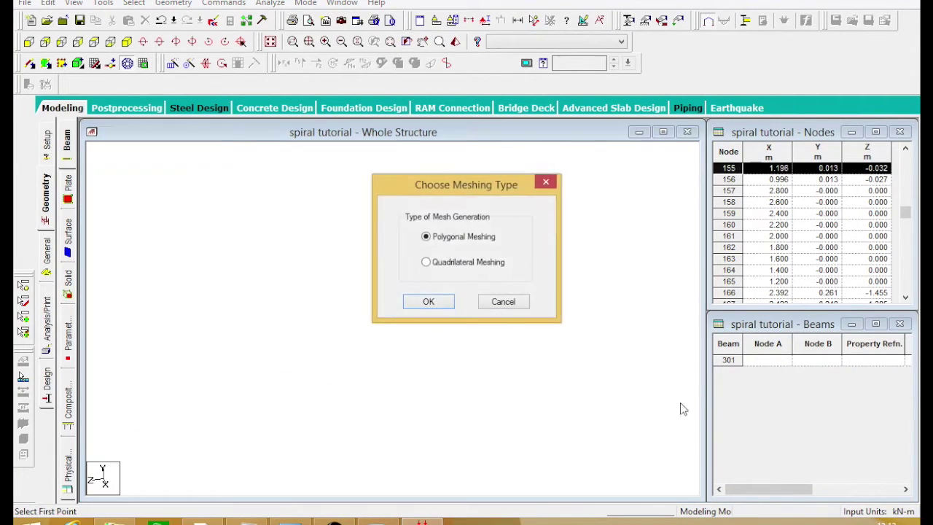
left_click(428, 302)
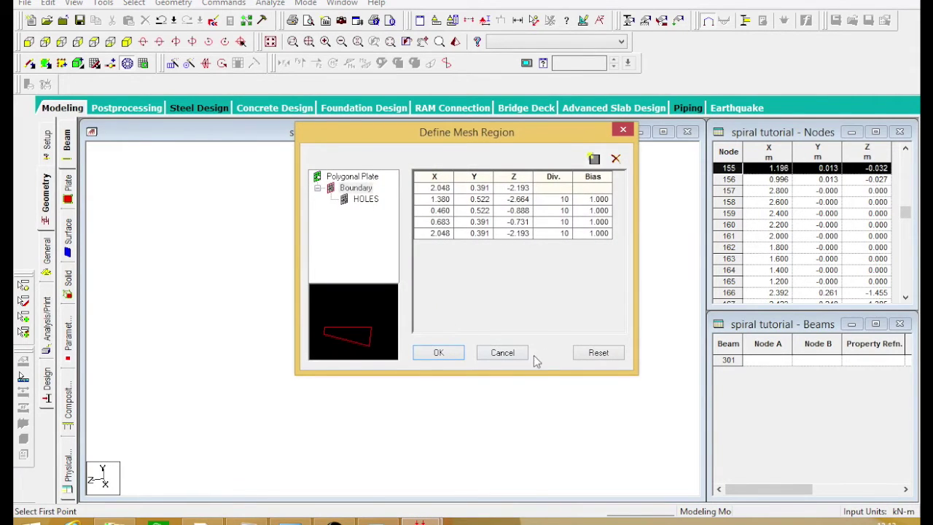
left_click(523, 353)
Step: Outline the four corner nodes and generate a quadrilateral plate mesh patch over the gap
left_click(571, 455)
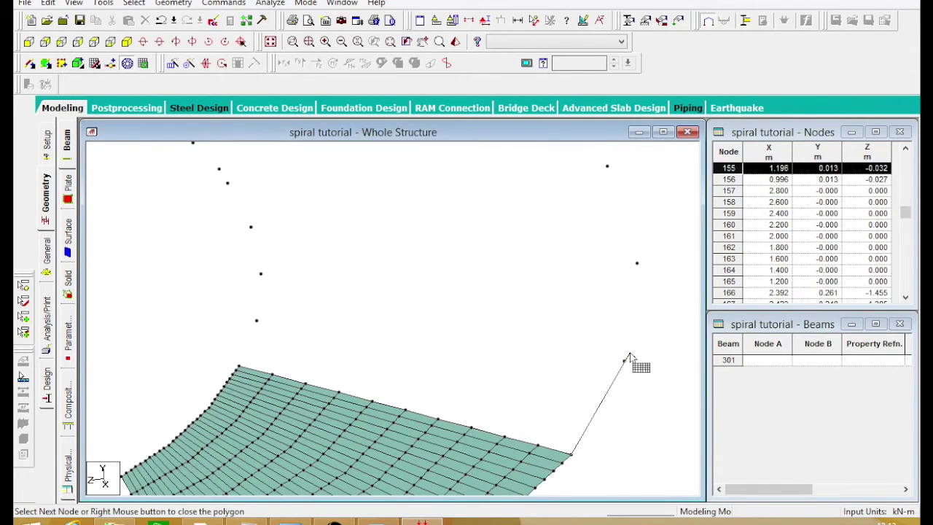
left_click(624, 360)
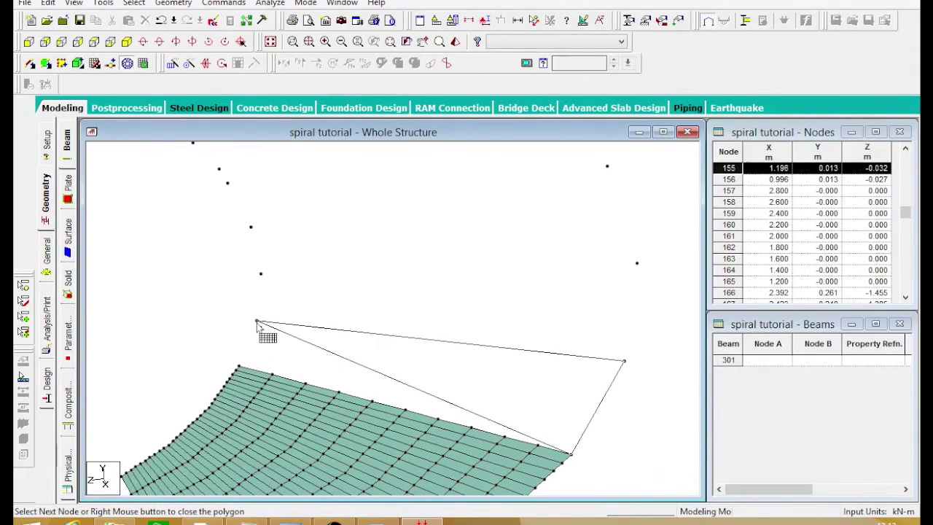
left_click(256, 321)
left_click(238, 367)
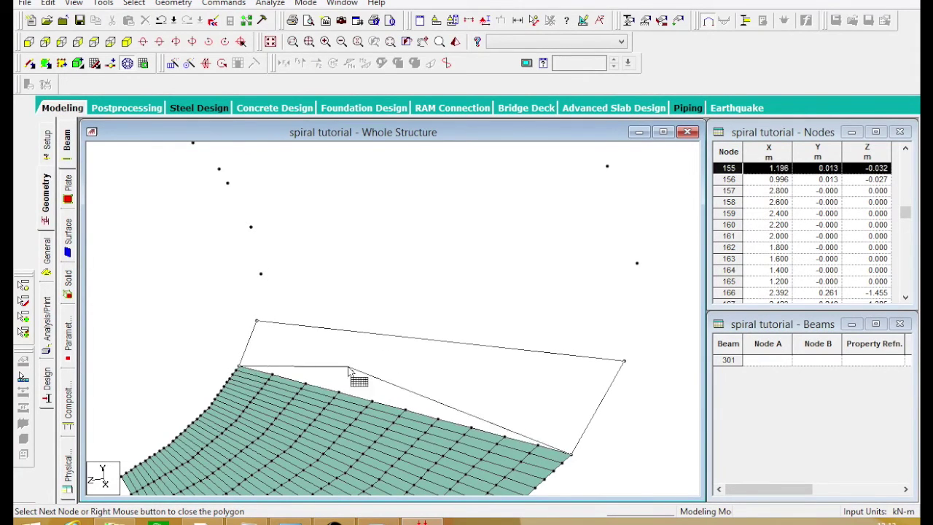
left_click(571, 454)
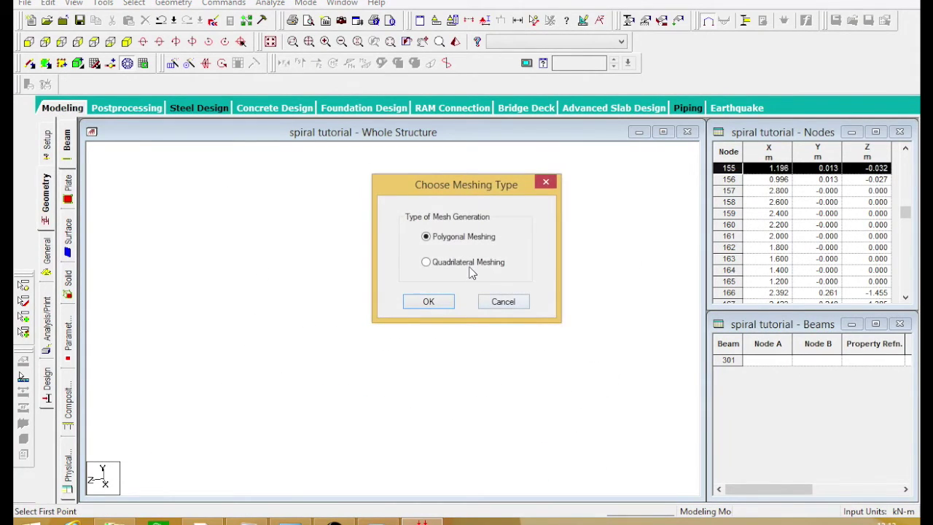
left_click(430, 301)
left_click(554, 316)
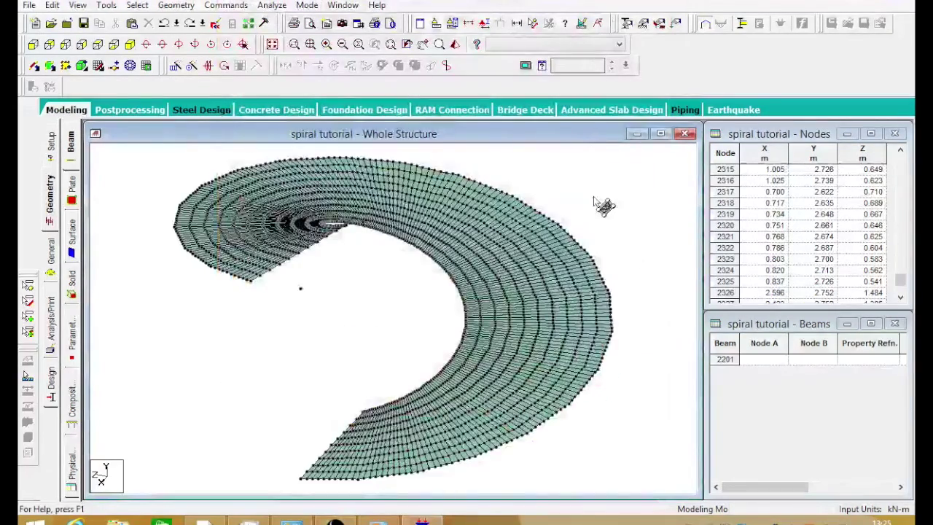
key("Down")
key("Down")
key("Down")
key("Down")
key("Down")
key("Down")
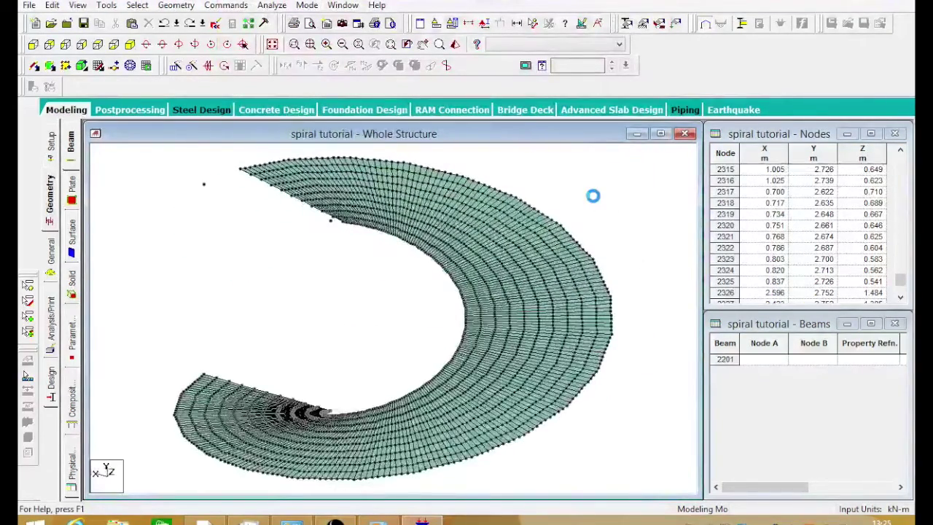
key("Down")
key("Down")
key("Down")
key("Down")
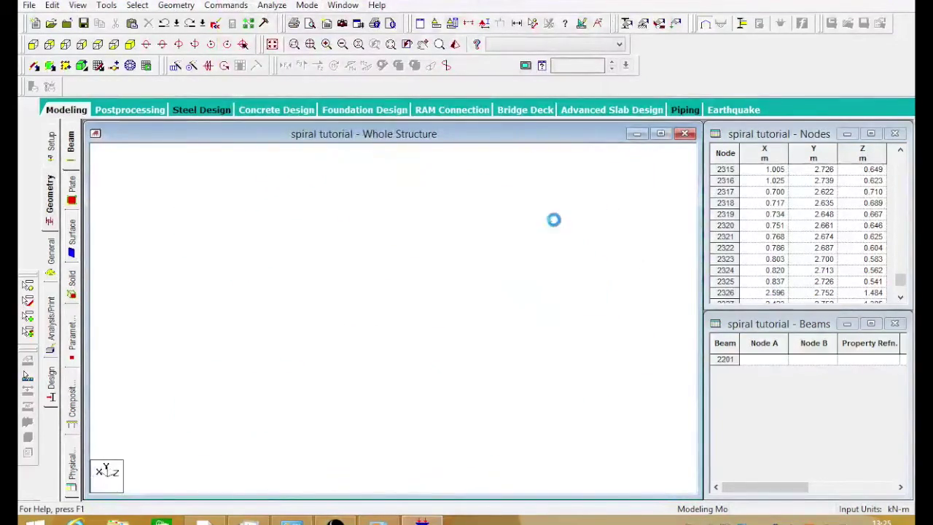
scroll(510, 292, "up", 3)
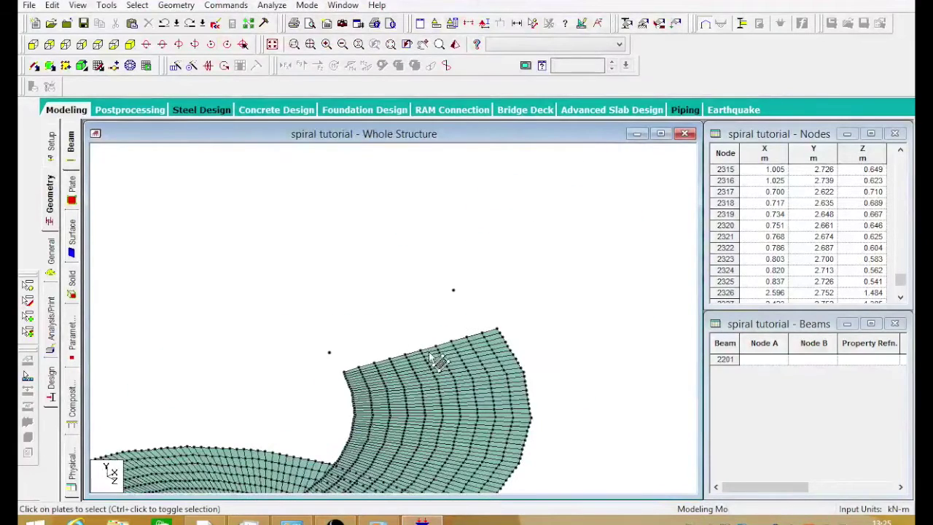
left_click(129, 65)
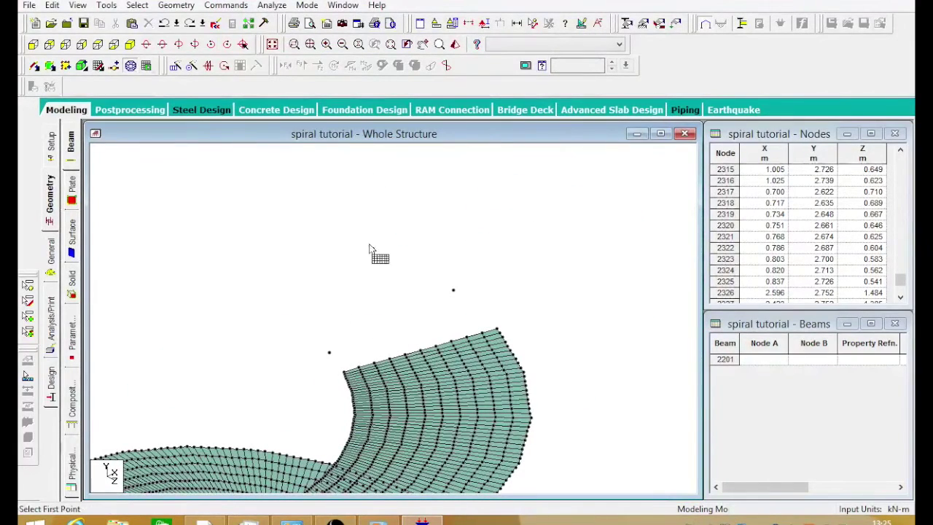
key("Up")
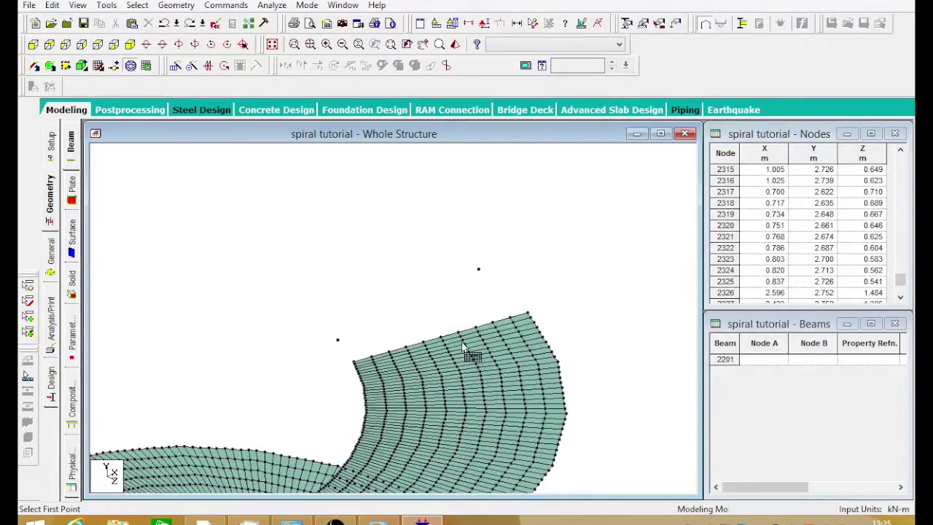
left_click(97, 46)
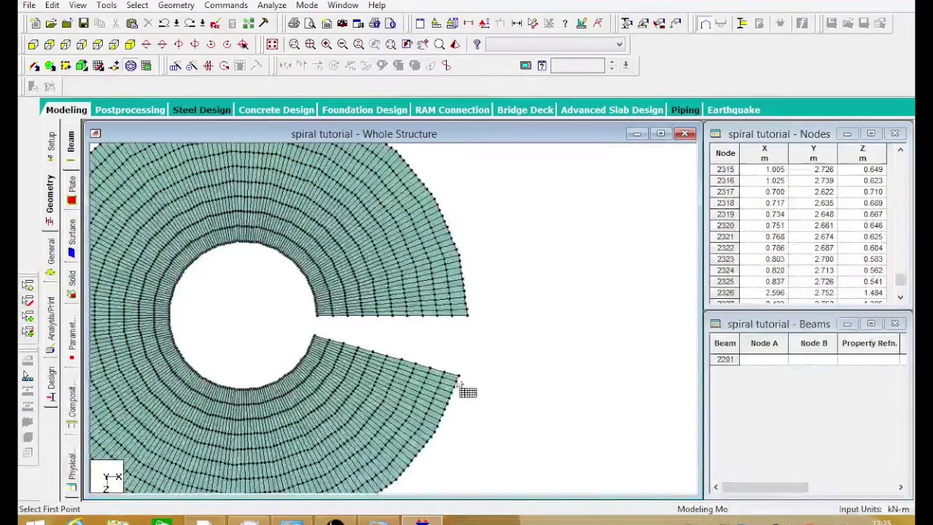
left_click(130, 45)
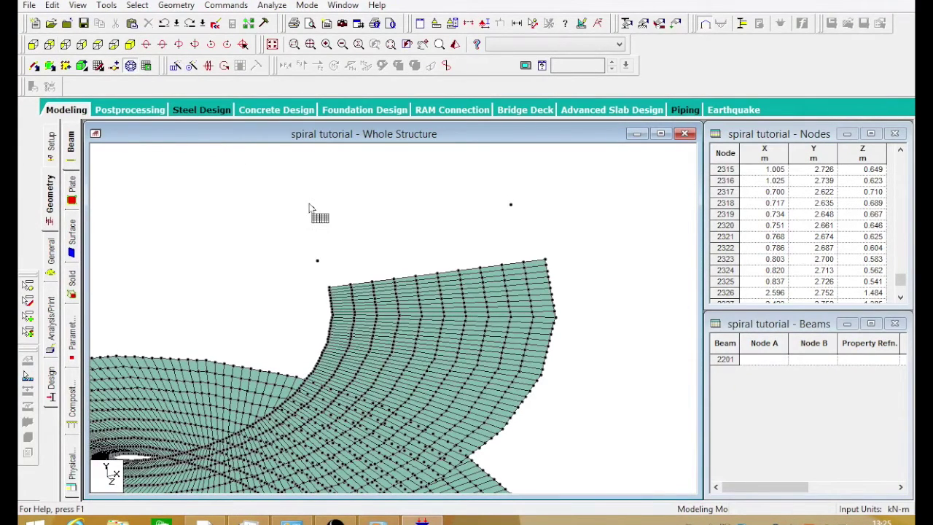
scroll(322, 372, "down", 3)
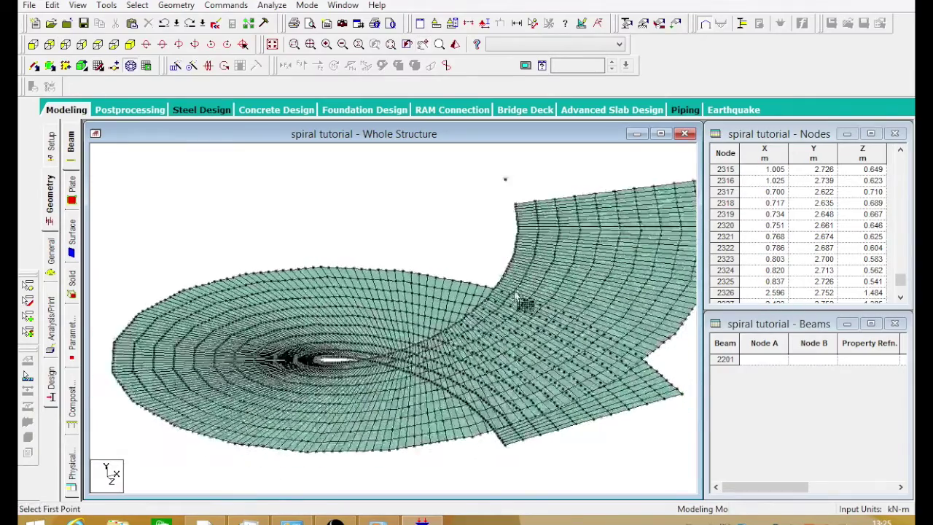
scroll(516, 297, "down", 1)
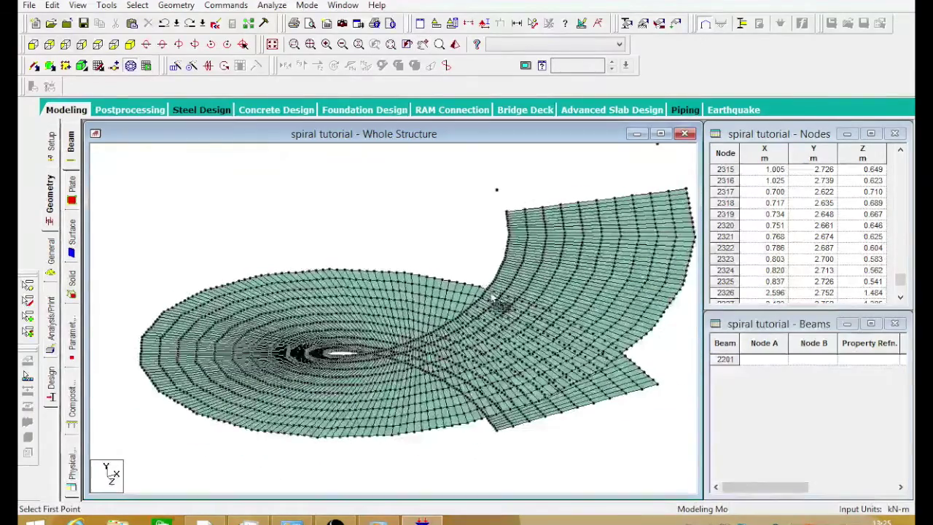
left_click(96, 44)
middle_click_drag(517, 289, 468, 321)
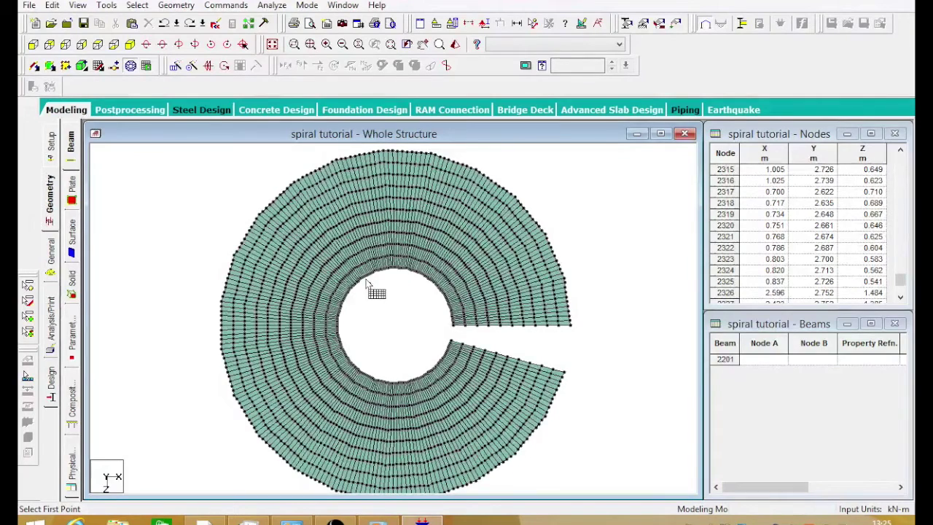
left_click(130, 66)
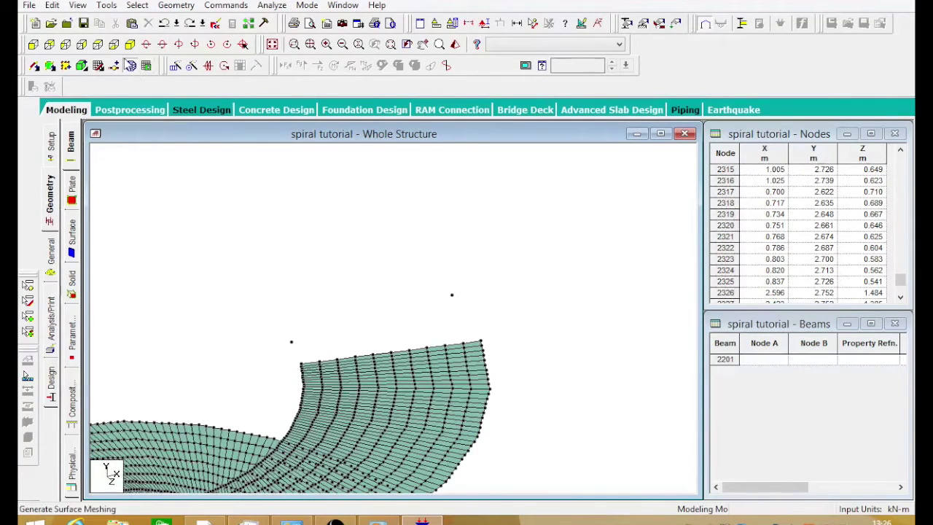
left_click(97, 45)
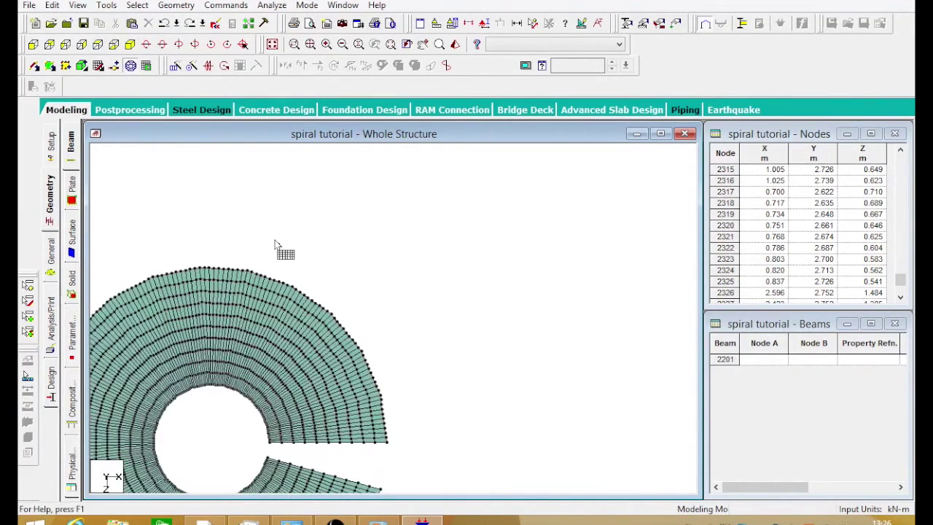
left_click(130, 45)
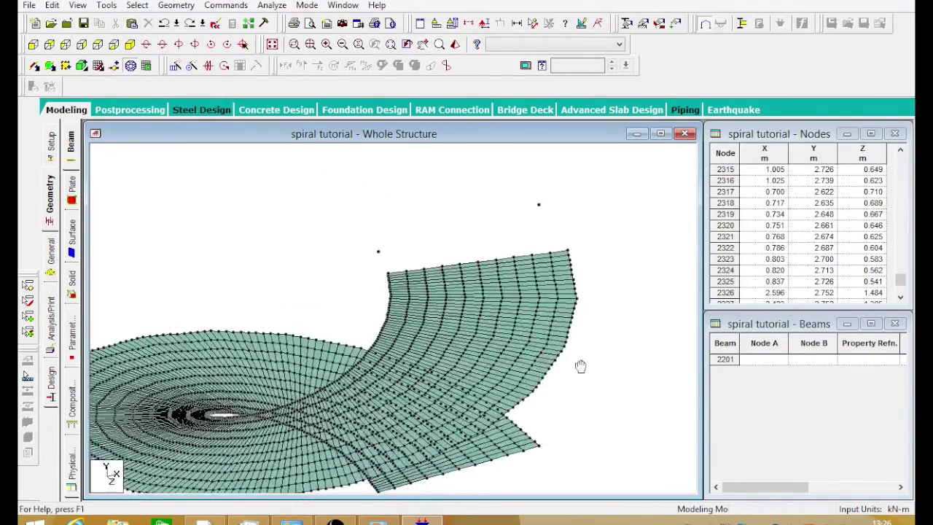
key("Down")
key("Down")
key("Down")
key("Down")
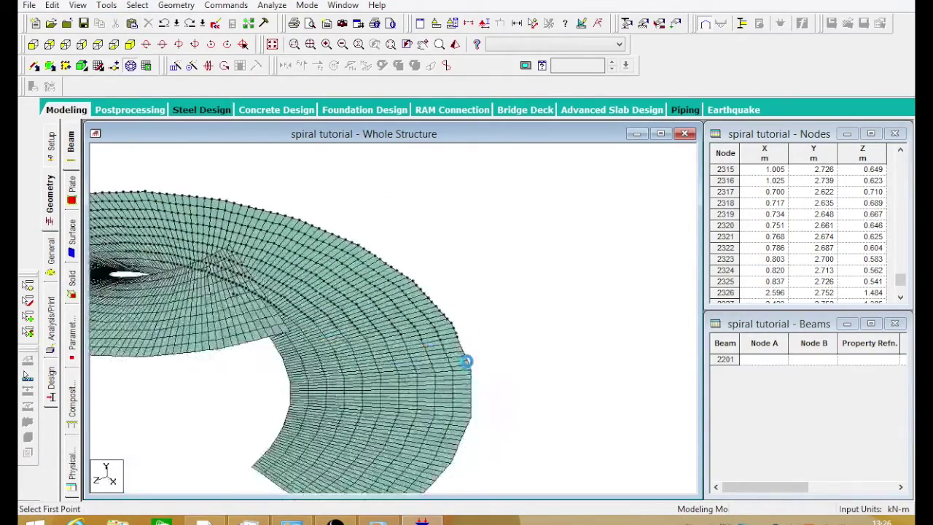
key("Down")
key("Down")
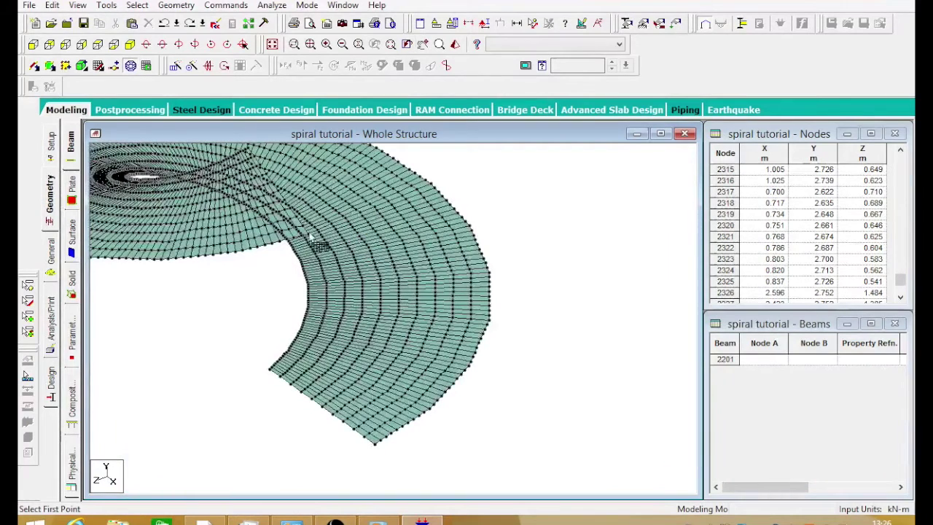
left_click(98, 46)
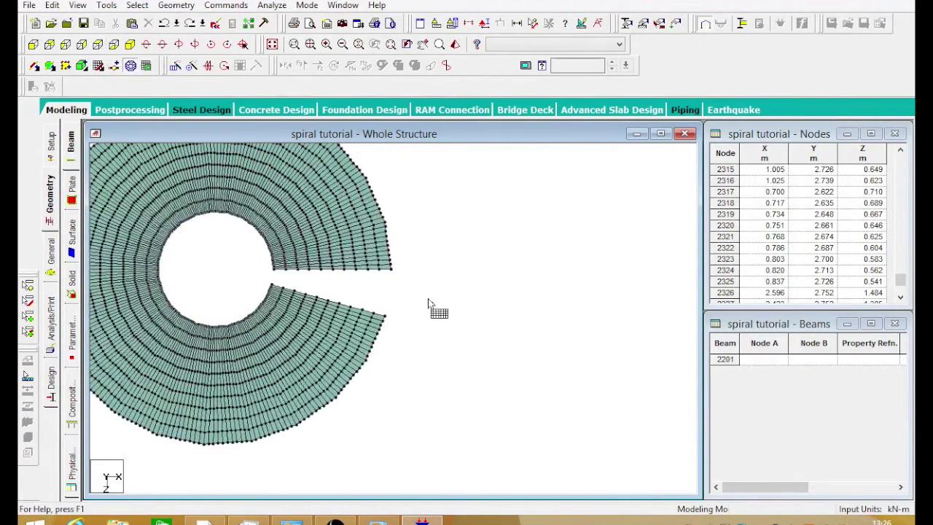
left_click(390, 270)
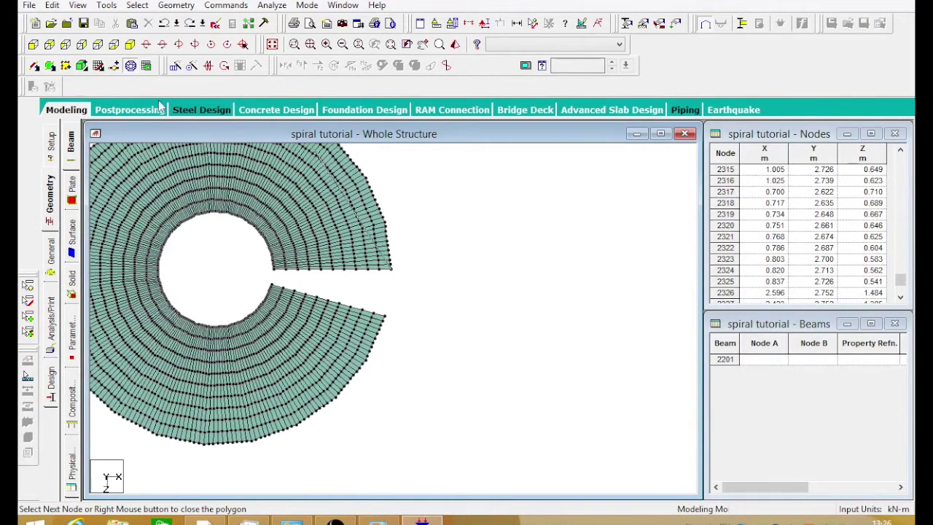
left_click(130, 46)
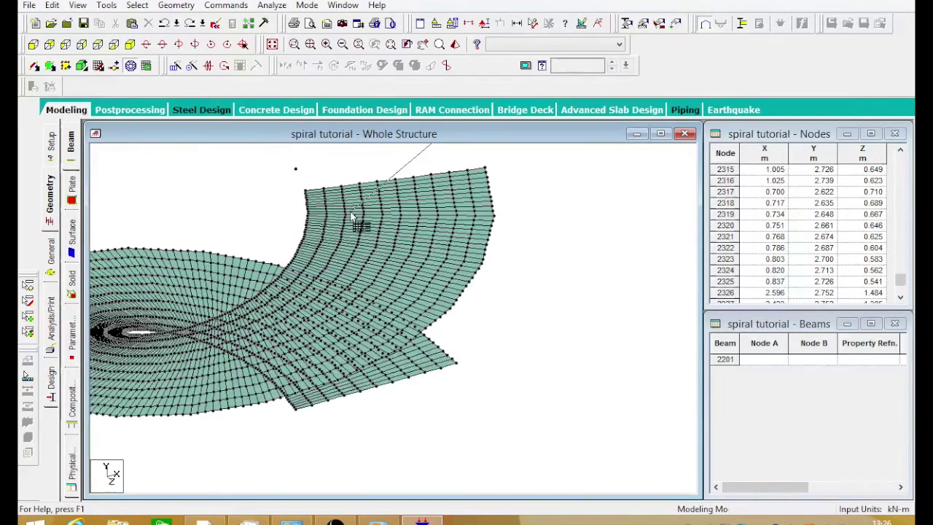
right_click(358, 337)
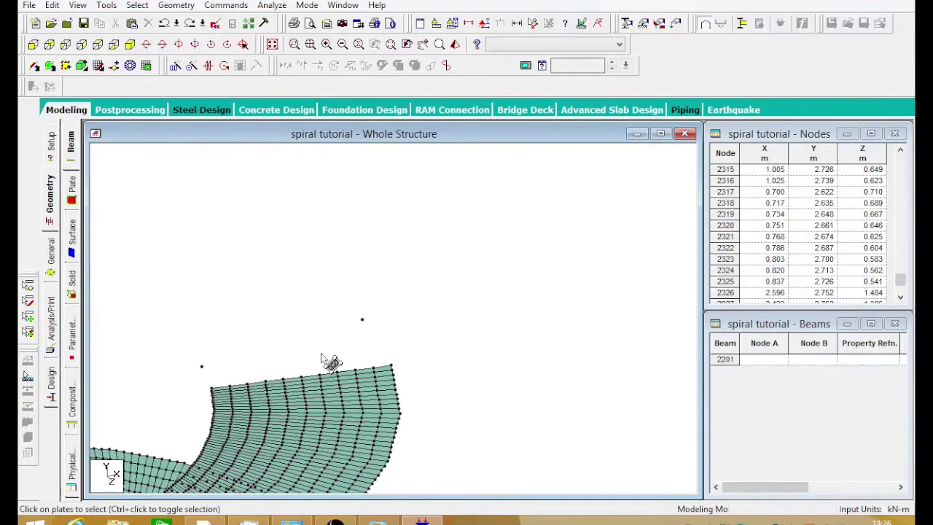
middle_click_drag(254, 214, 394, 191)
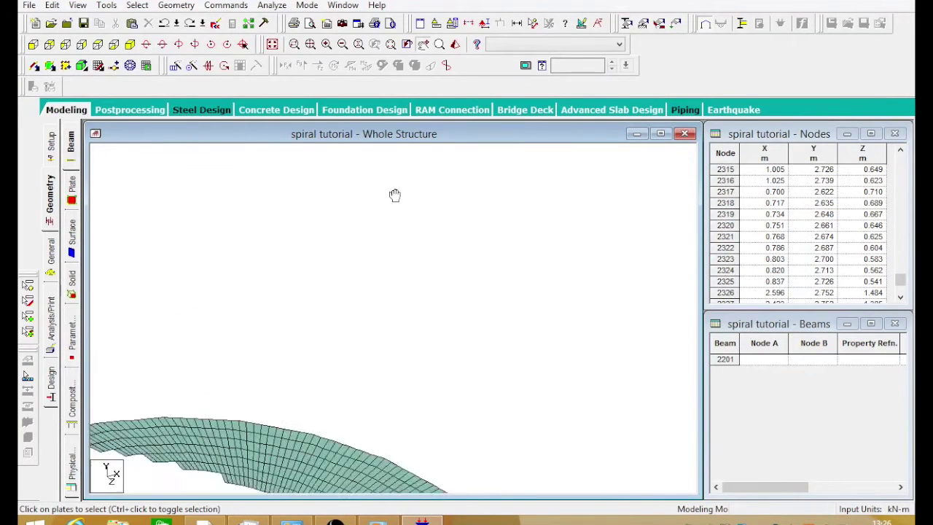
left_click(130, 66)
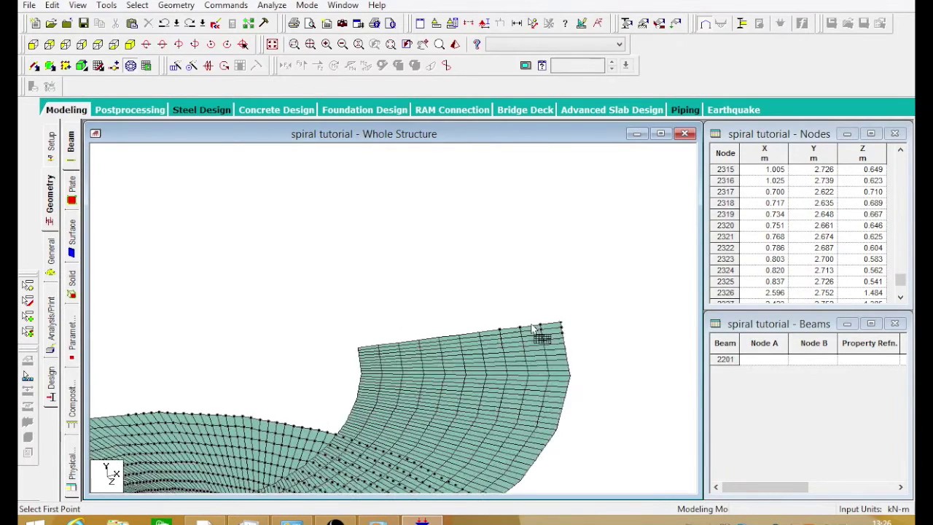
Step: Outline the mesh's top edge and two isolated nodes, generating a 10 by 10 quadrilateral patch
left_click(561, 322)
left_click(528, 272)
left_click(348, 323)
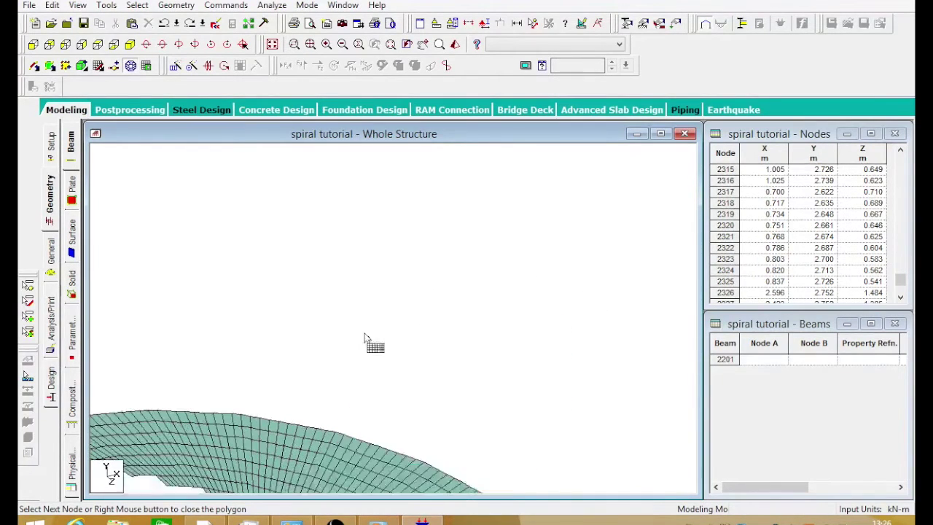
left_click(389, 361)
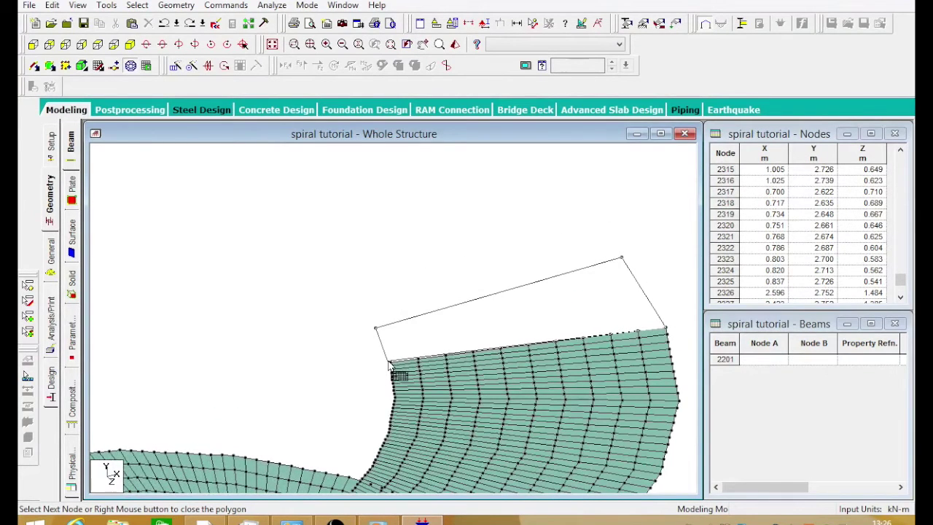
left_click(666, 330)
left_click(438, 264)
left_click(442, 301)
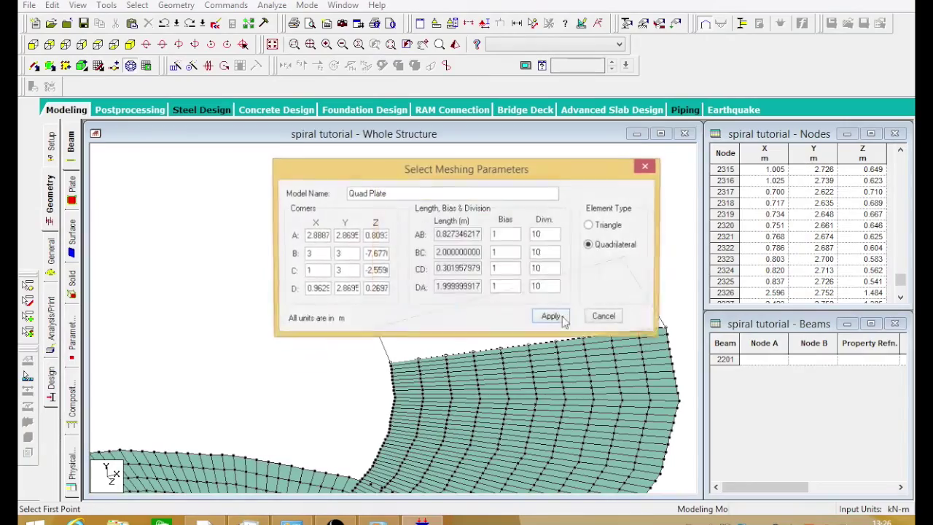
left_click(555, 315)
middle_click_drag(641, 365, 504, 277)
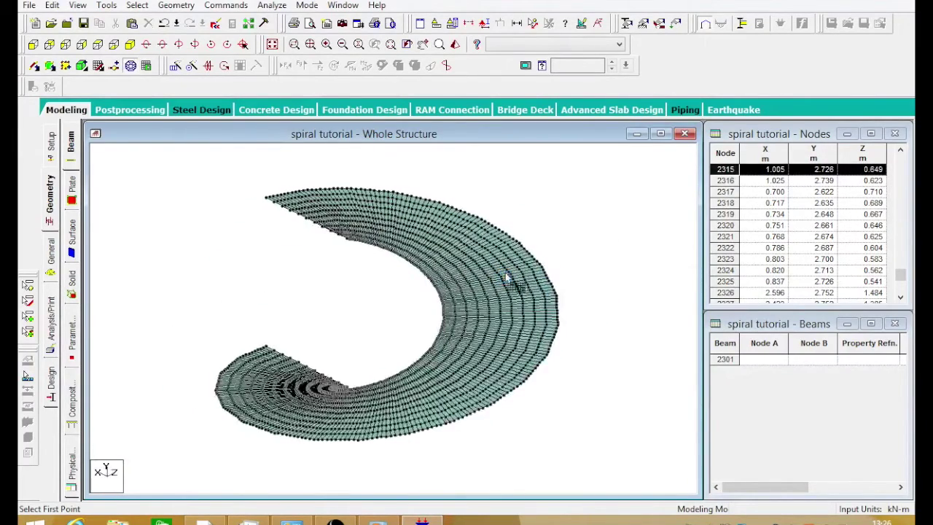
left_click(454, 44)
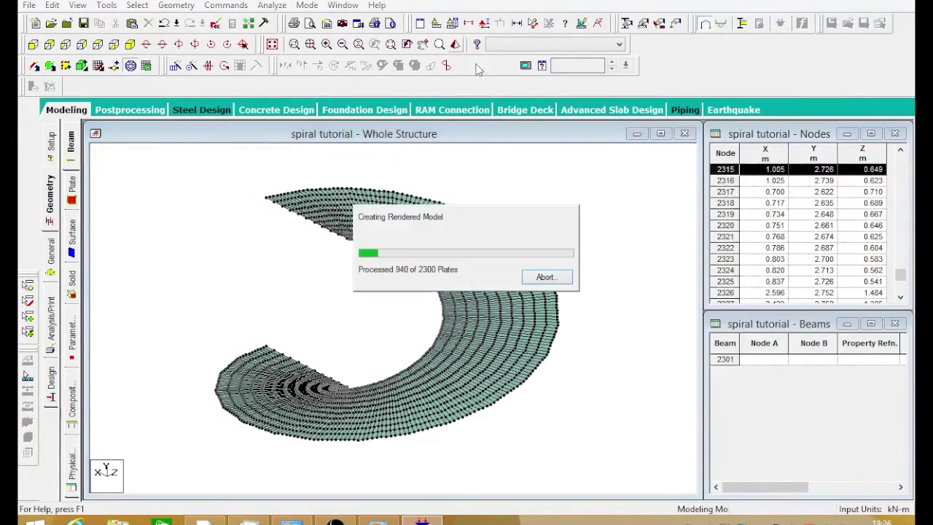
left_click_drag(502, 260, 553, 233)
left_click(784, 133)
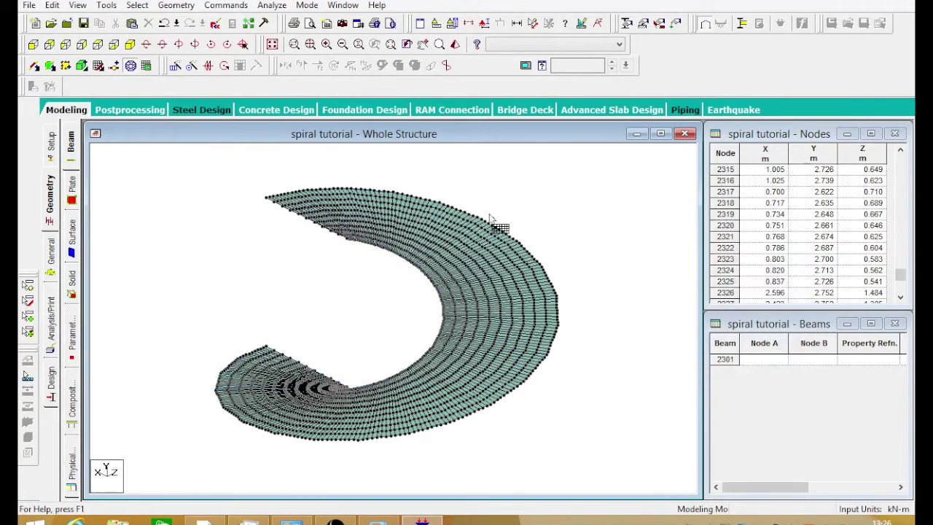
middle_click_drag(391, 203, 407, 314)
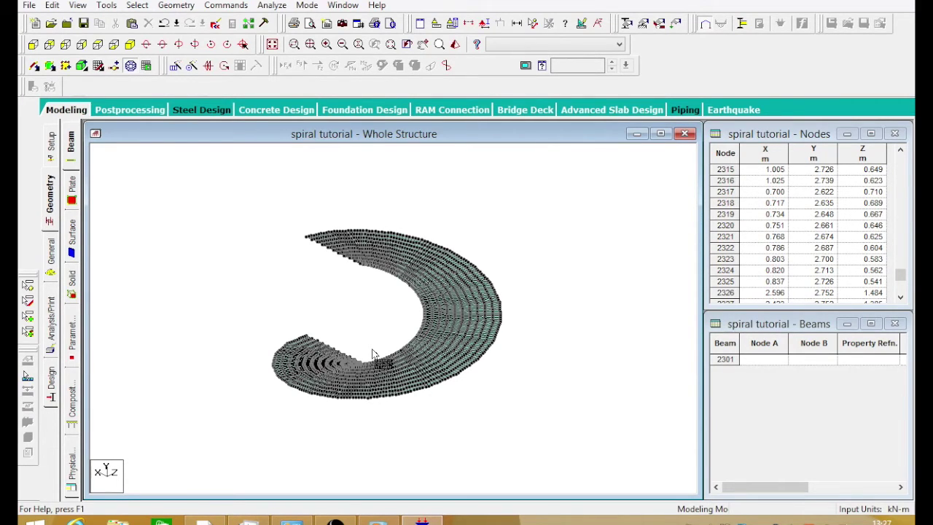
Step: Switch to the Plates cursor and window-select every plate in the spiral
scroll(849, 137, "down", 5)
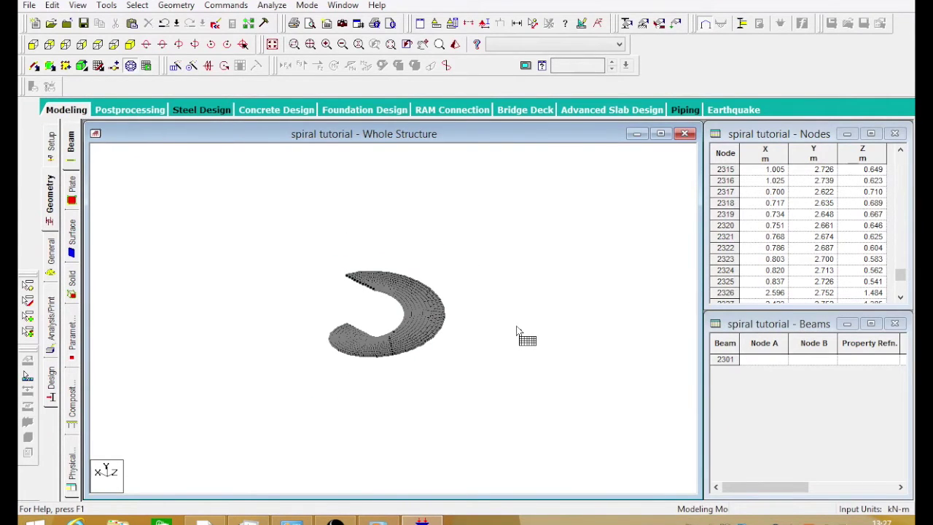
scroll(408, 328, "up", 5)
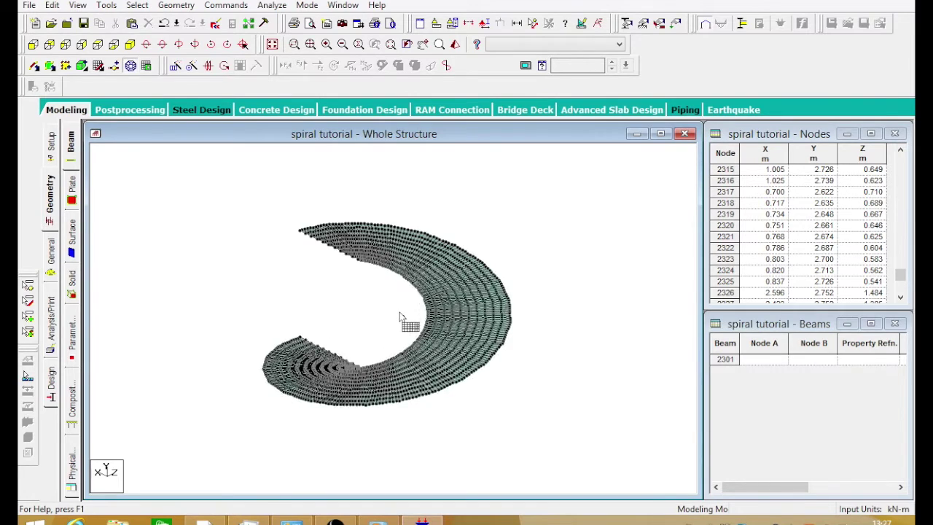
middle_click_drag(400, 318, 410, 337)
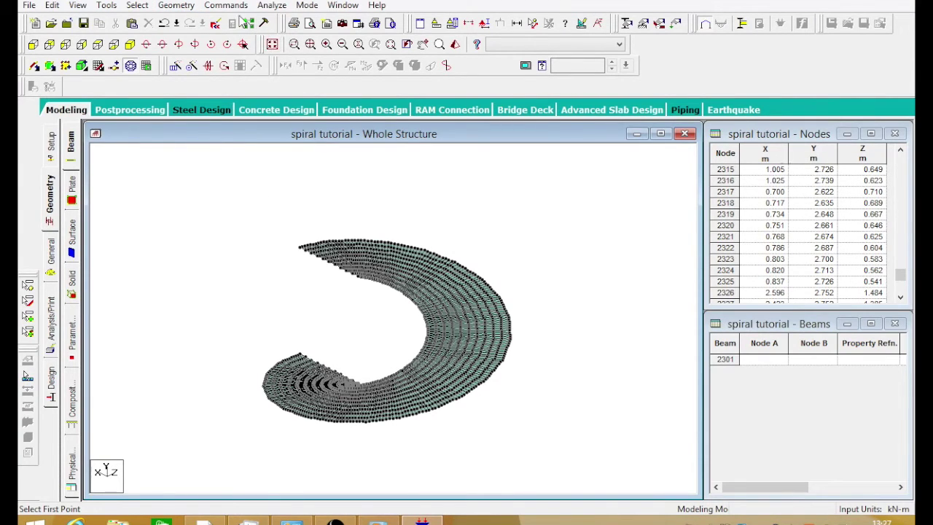
left_click(137, 5)
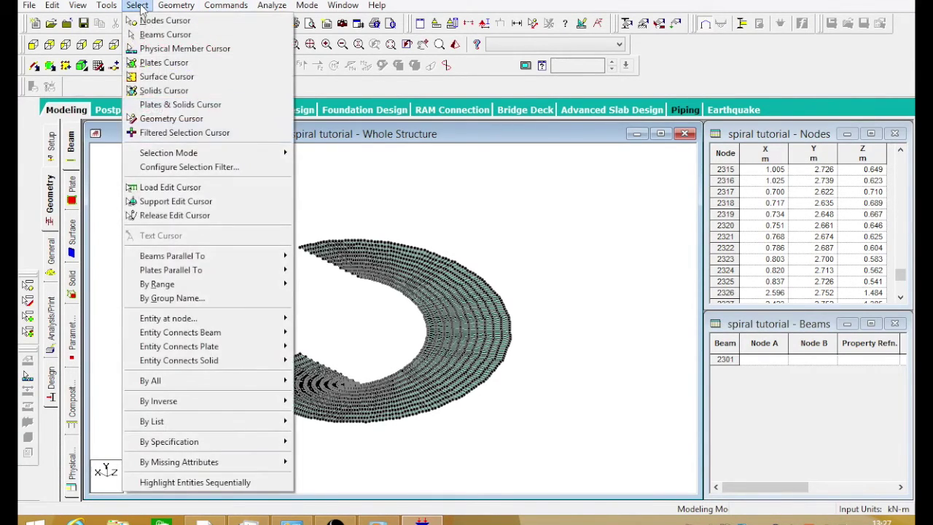
left_click(163, 64)
left_click_drag(166, 165, 595, 460)
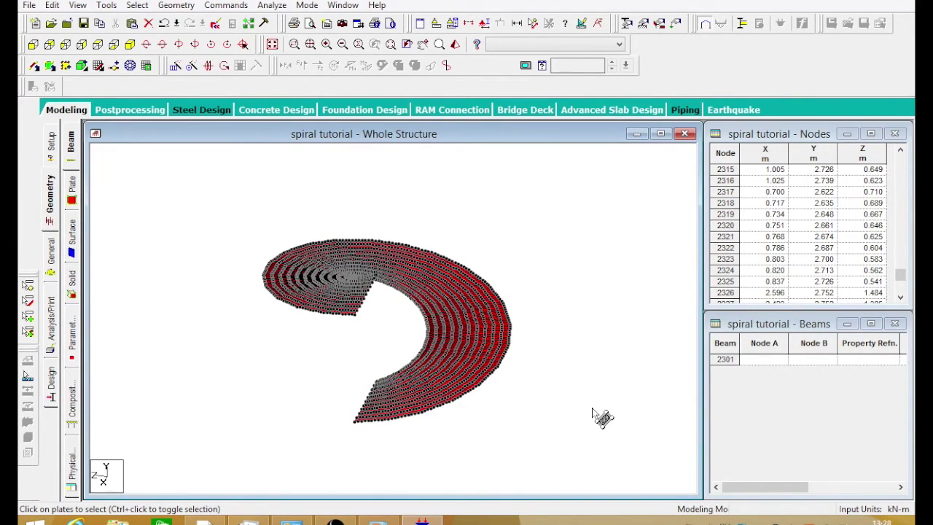
Step: Paste the selected plates and choose to specify a reference point for the move
key("ctrl+v")
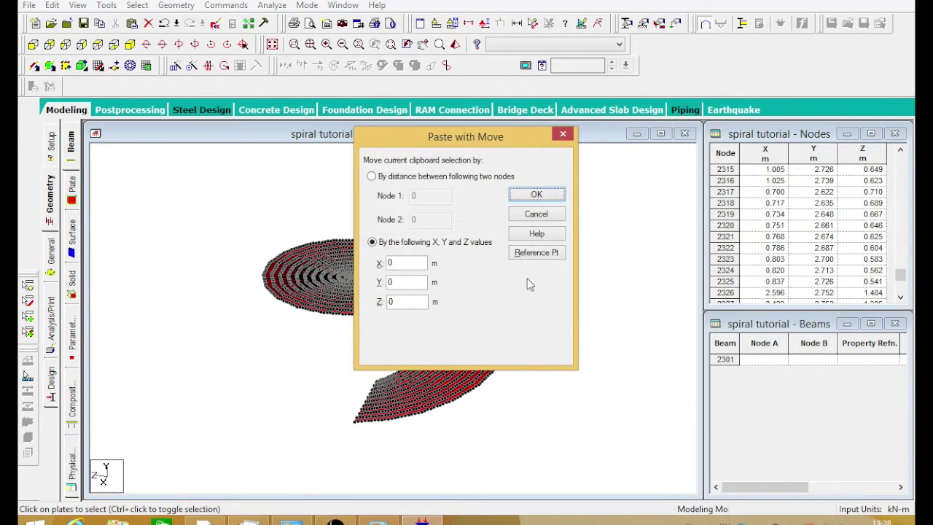
left_click(536, 252)
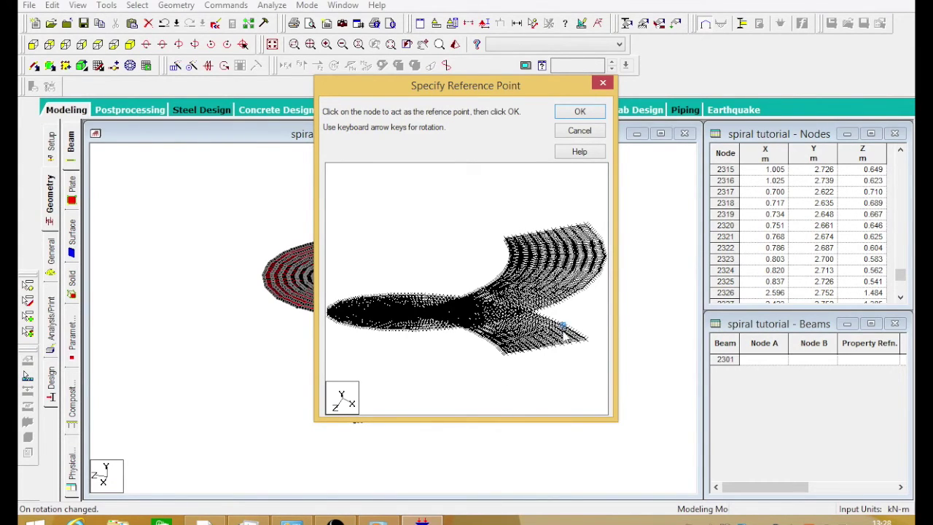
Step: Use the spiral's end node as reference, then match it to the first turn's upper end node, giving Y = 3 m
left_click(506, 355)
left_click(579, 112)
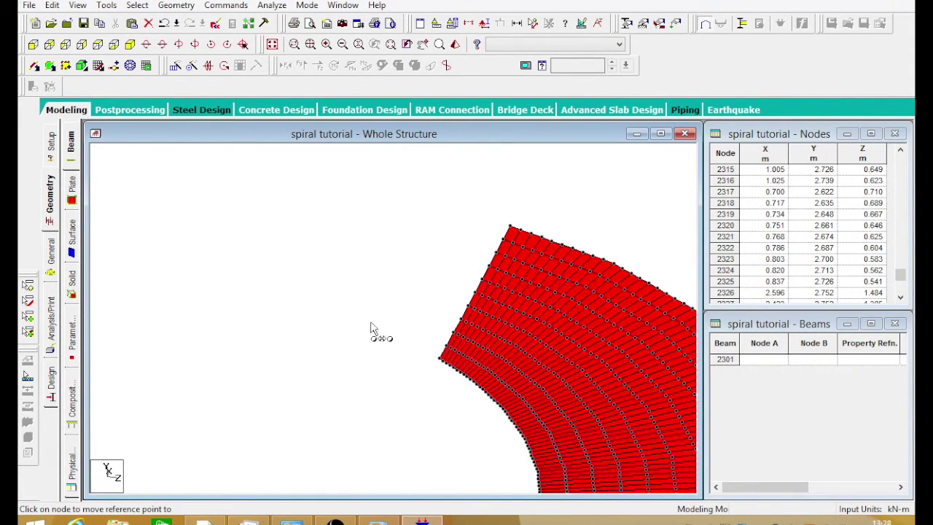
left_click(438, 362)
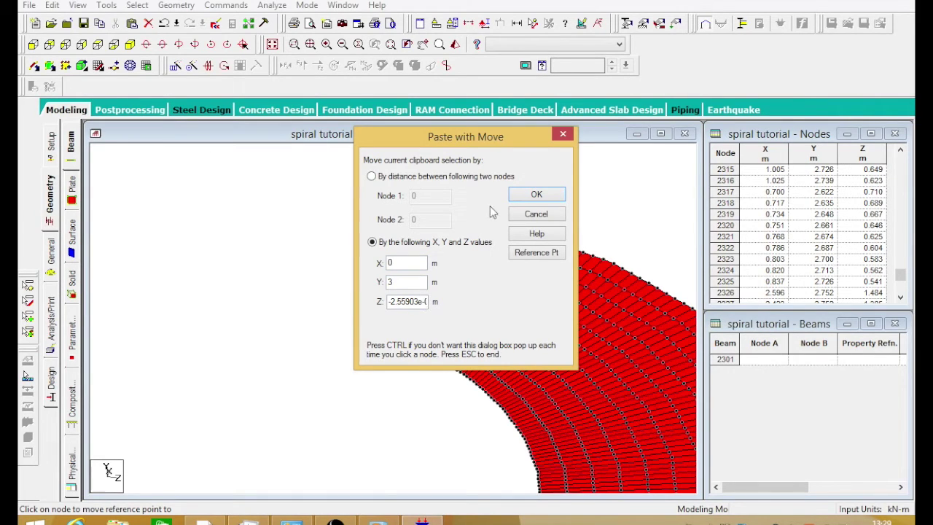
Step: Paste the copied turn with a 3 m Y offset and zoom out to show both turns
left_click(535, 194)
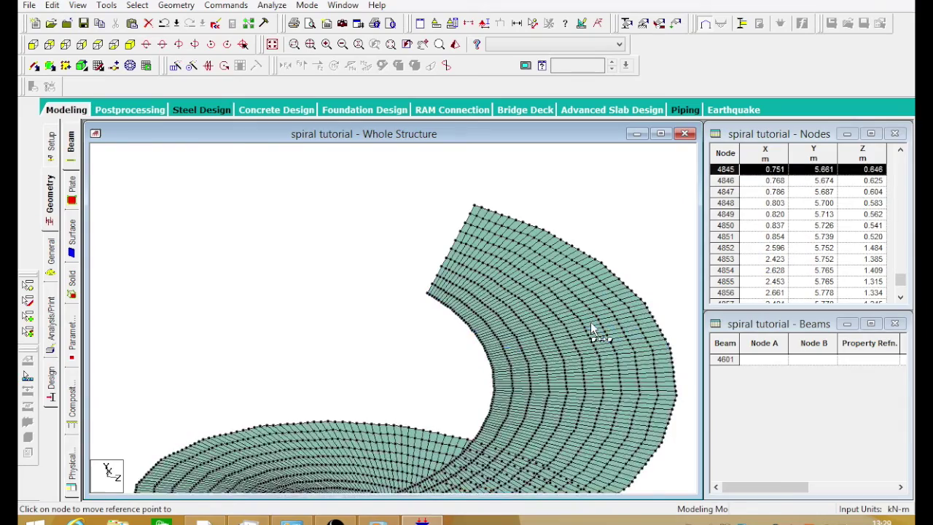
scroll(575, 361, "down", 8)
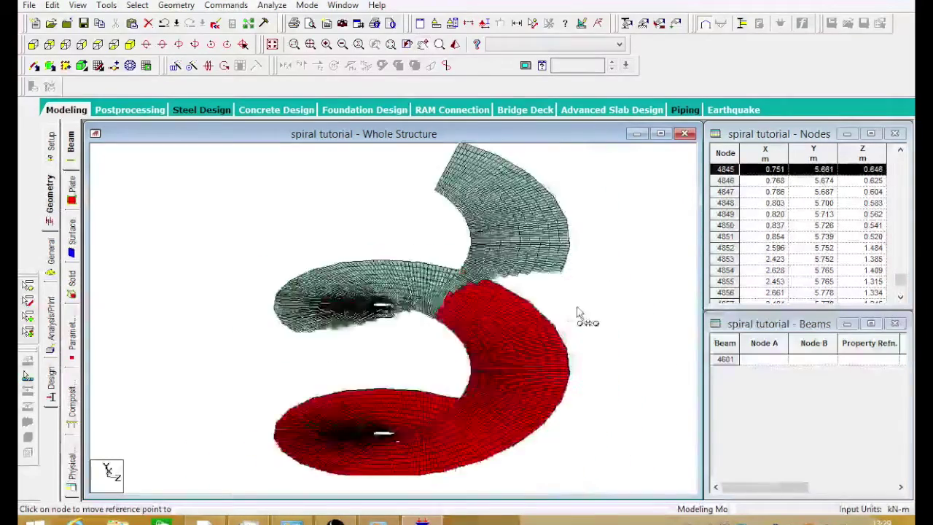
left_click_drag(575, 316, 572, 381)
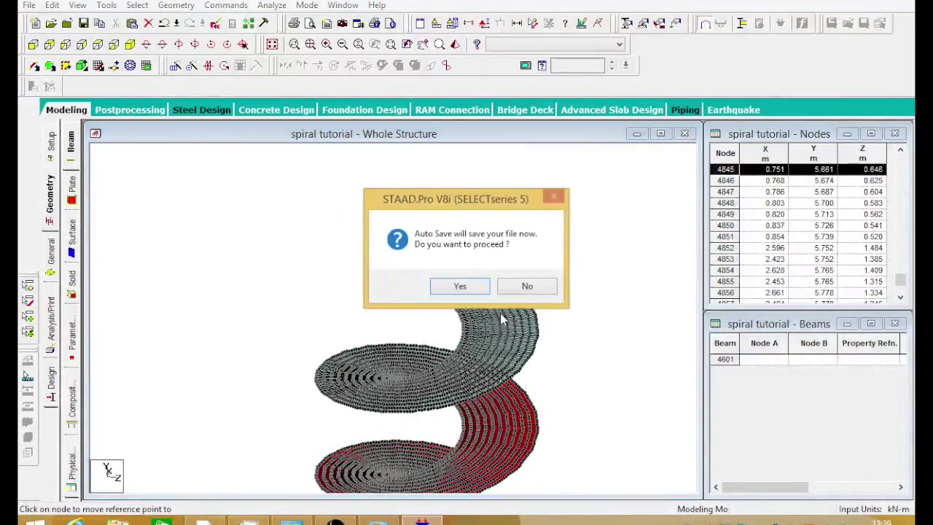
Step: Accept the auto-save, pick the second turn's upper end node, and paste the third turn at Y = 6 m
key("Return")
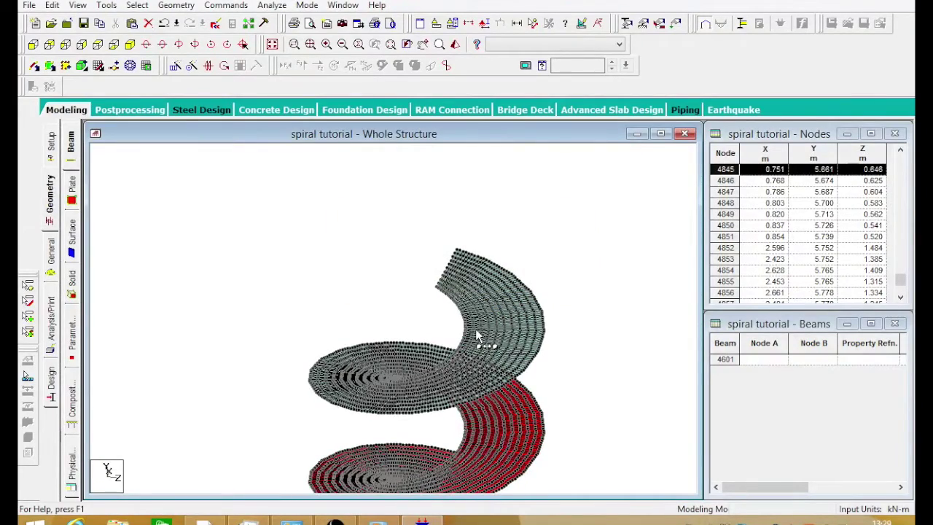
scroll(477, 337, "up", 2)
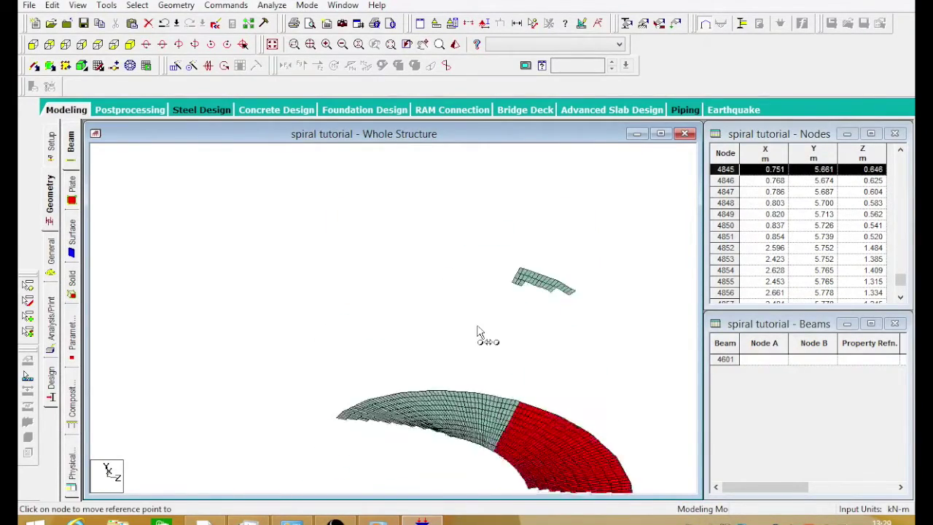
scroll(510, 310, "up", 2)
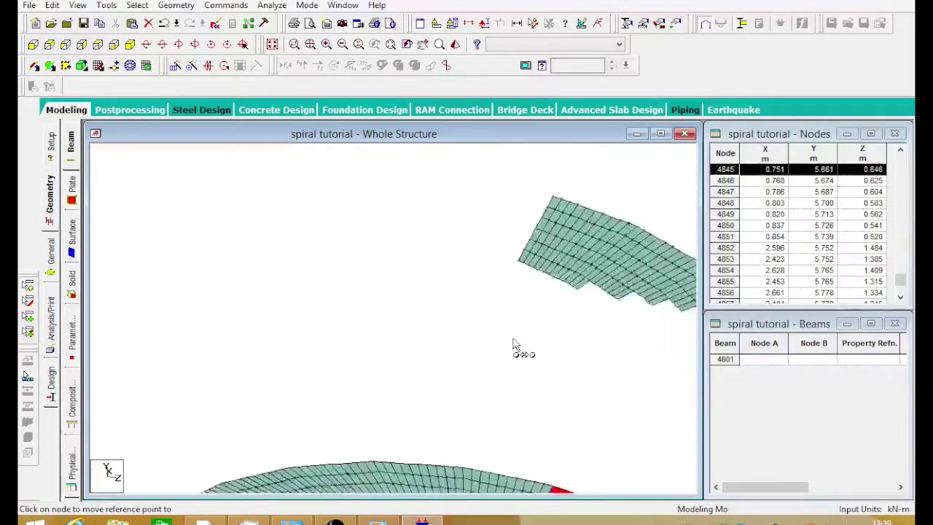
scroll(524, 321, "up", 1)
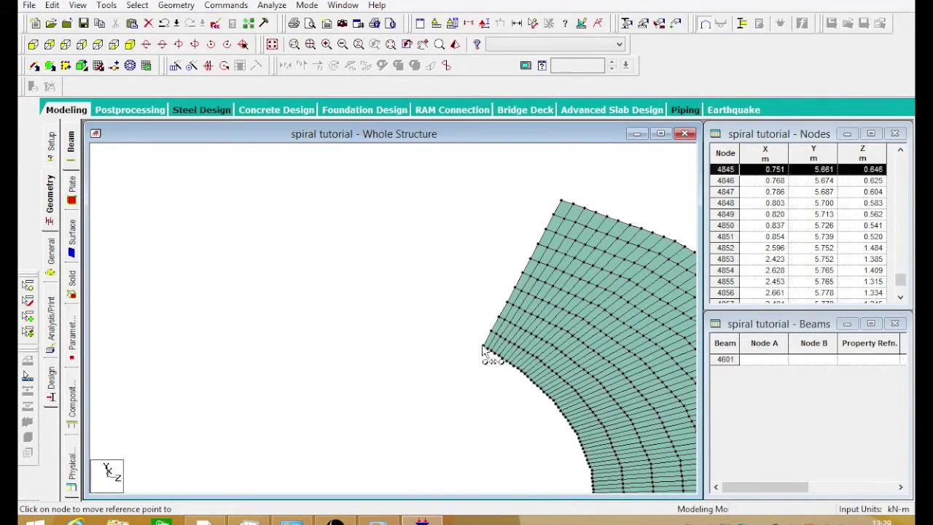
left_click(483, 347)
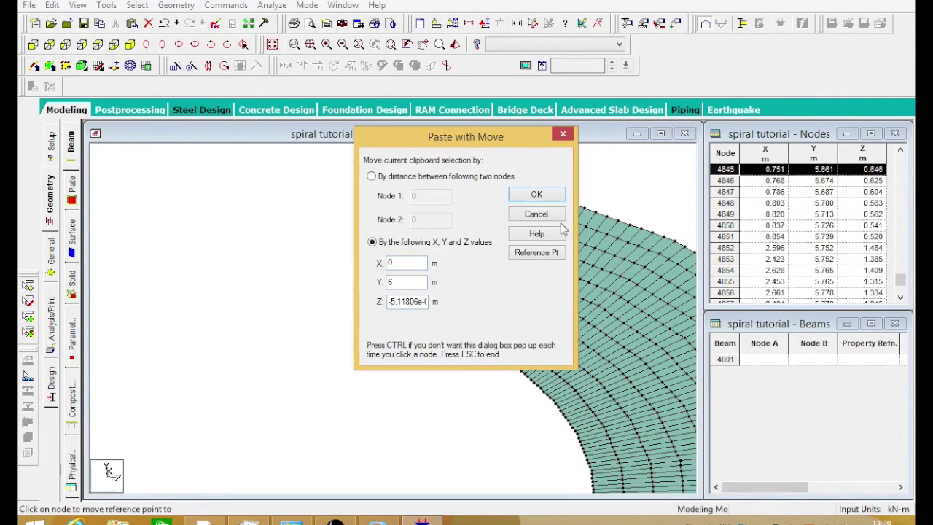
left_click(535, 195)
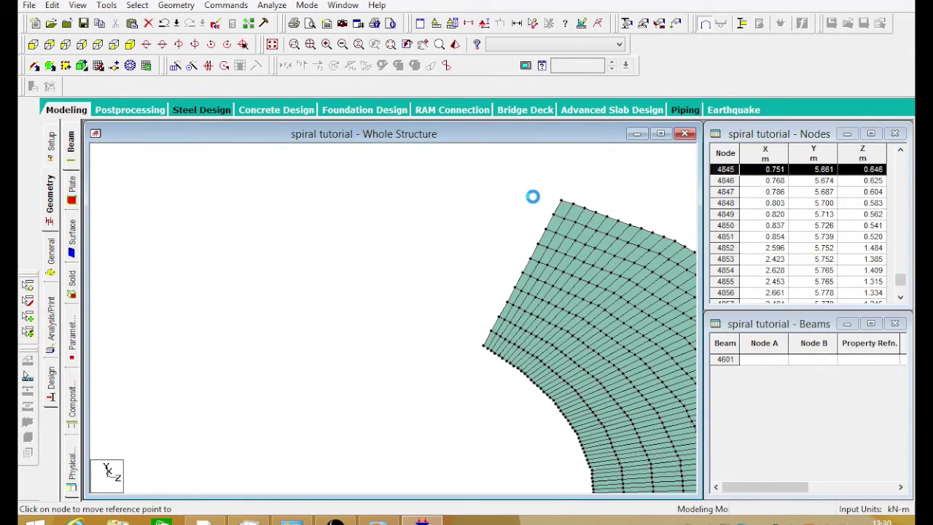
middle_click_drag(534, 201, 610, 357)
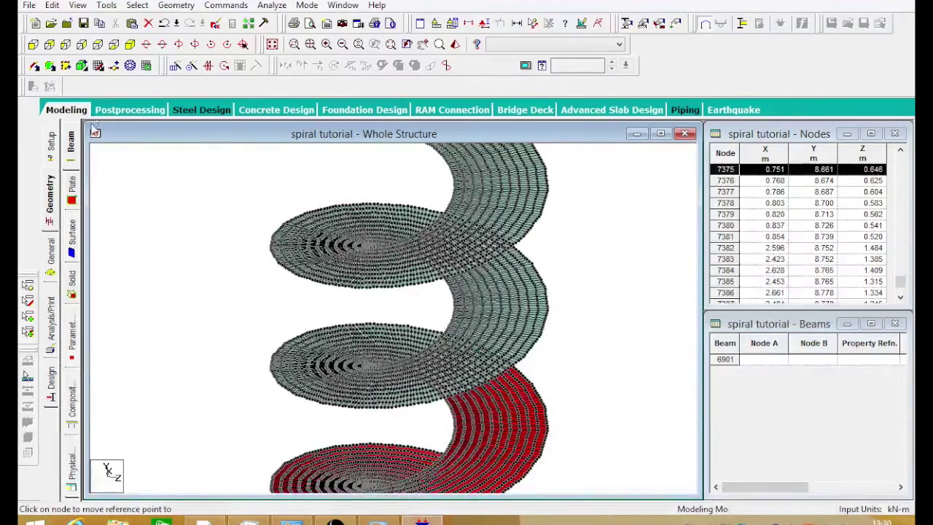
Step: Switch to the Beams cursor and clear the plate selection
left_click(137, 5)
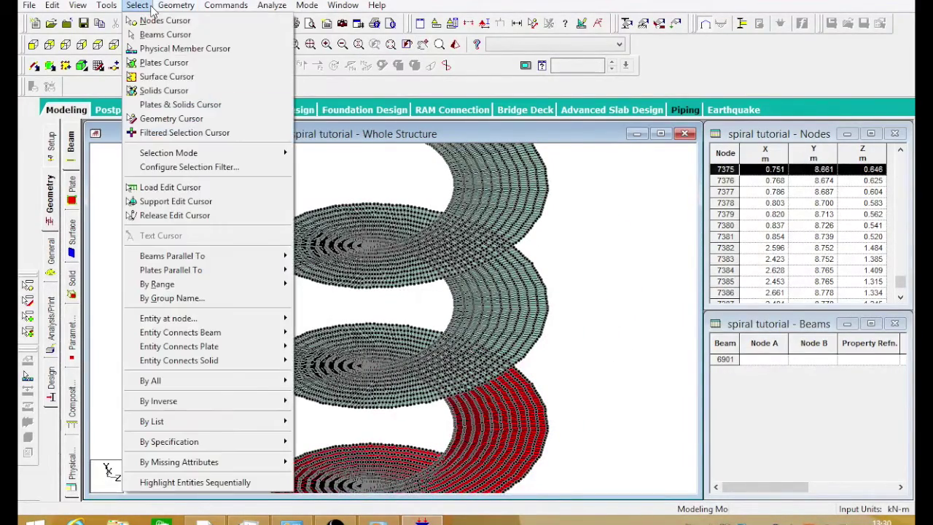
left_click(164, 33)
left_click(225, 204)
scroll(493, 303, "down", 5)
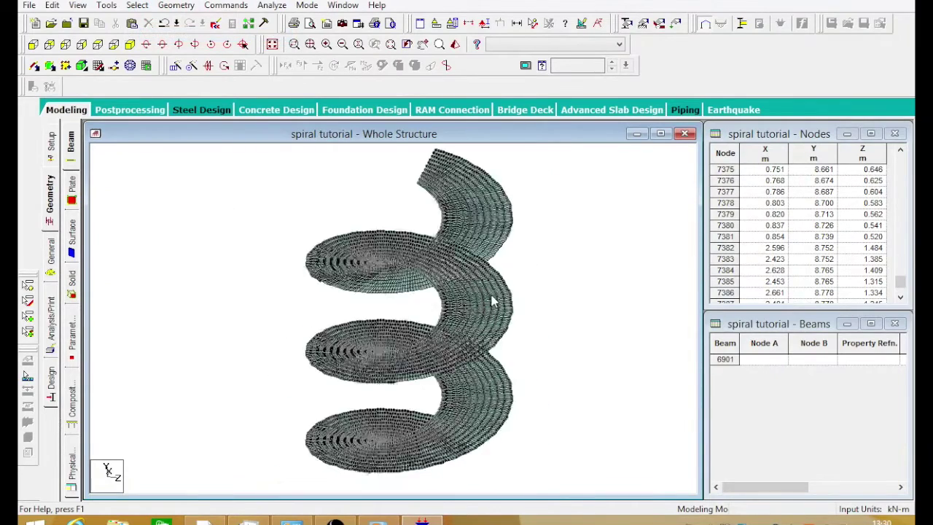
Step: Check the three-turn spiral in a 3D rendered view, then bring up General > Property
key("Right")
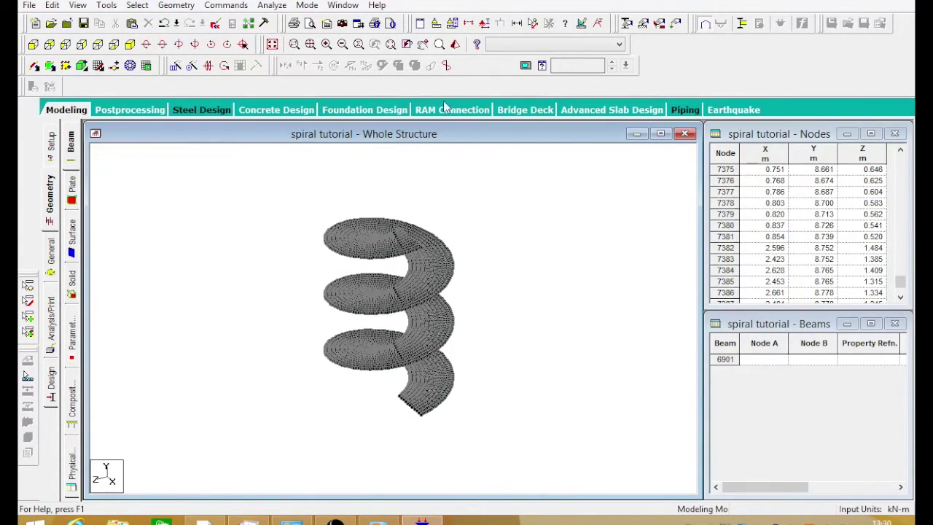
left_click(454, 44)
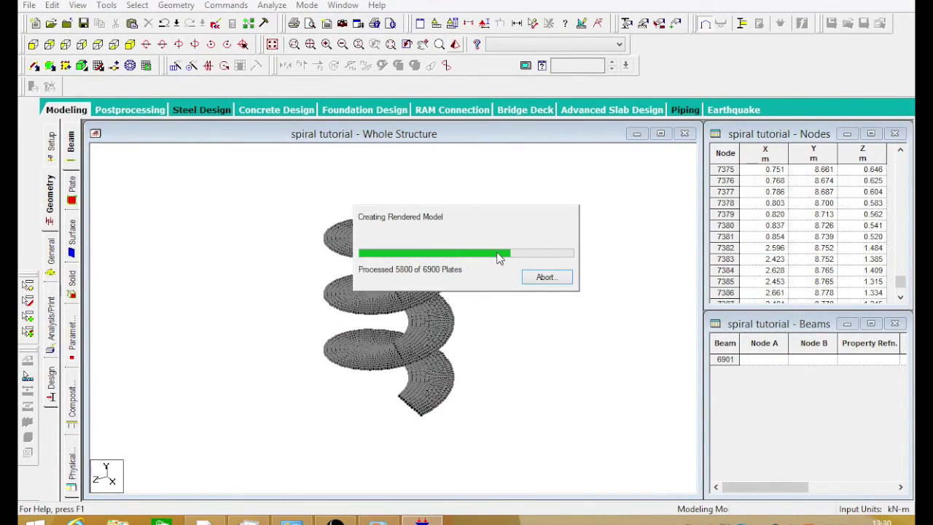
mouse_move(537, 277)
left_mouse_down()
mouse_move(392, 289)
mouse_move(481, 321)
mouse_move(516, 210)
mouse_move(540, 259)
left_mouse_up()
left_click(804, 152)
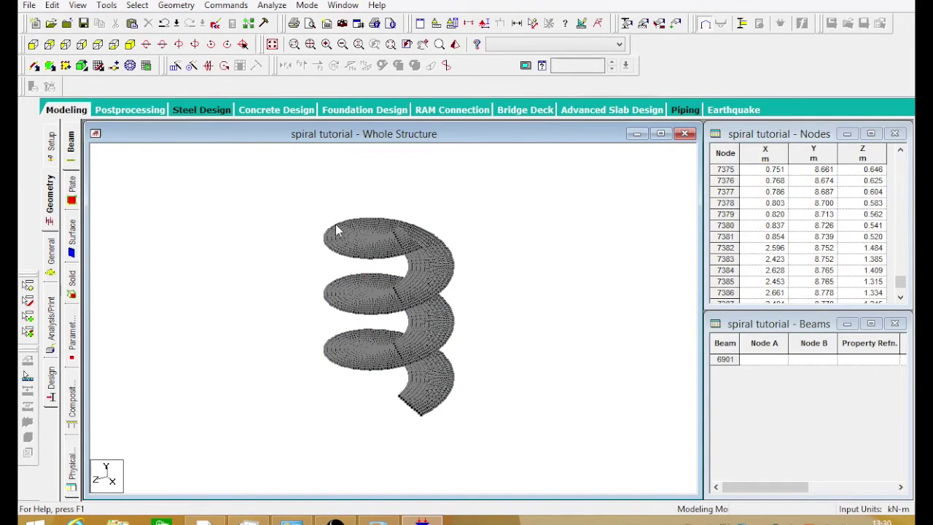
key("Right")
key("Right")
key("Right")
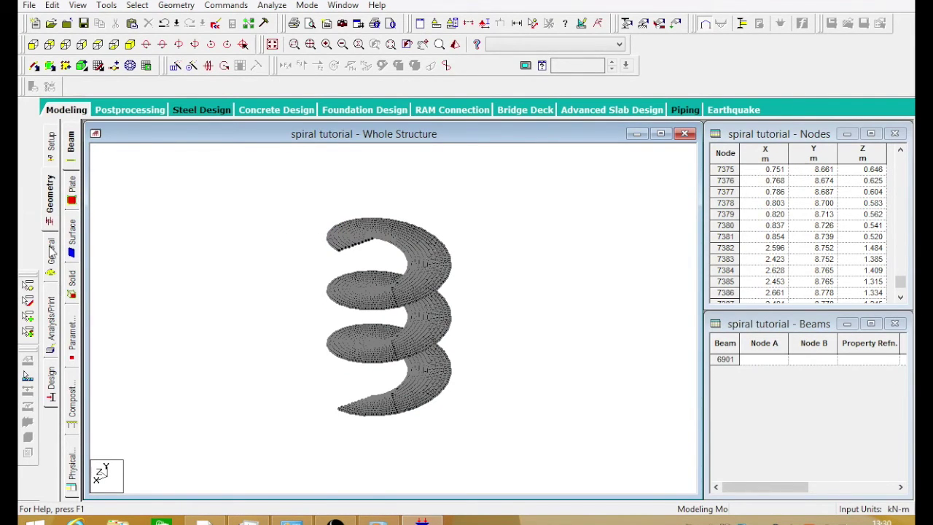
left_click(51, 251)
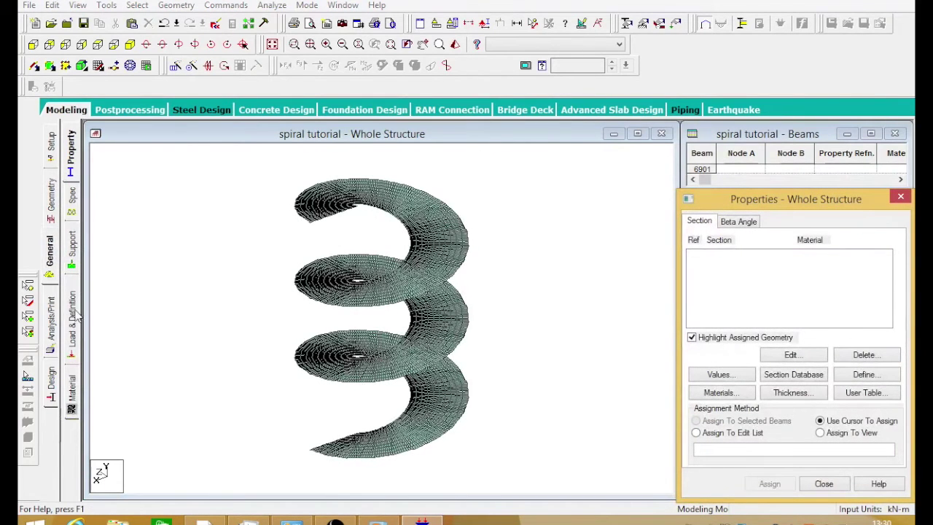
Step: On the Supports page, adjust the structure display options and add the default Support 2
left_click(71, 247)
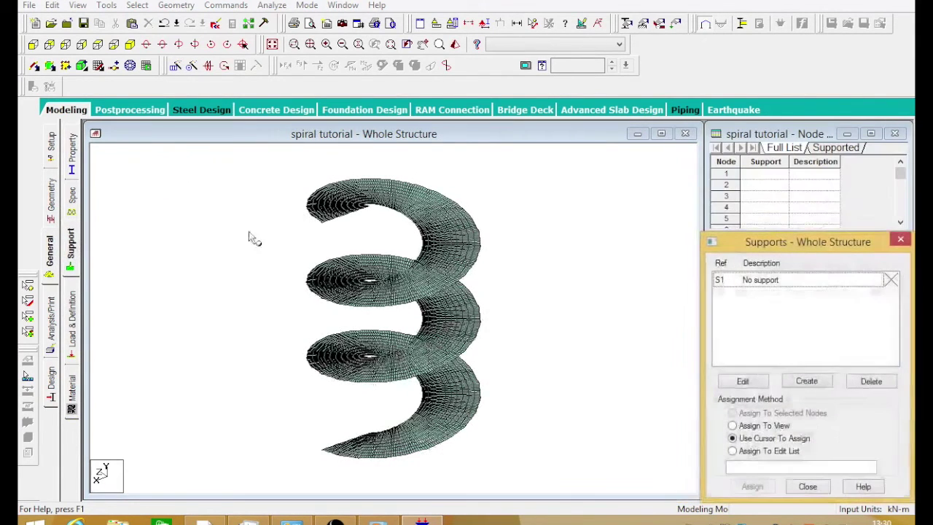
left_click(484, 23)
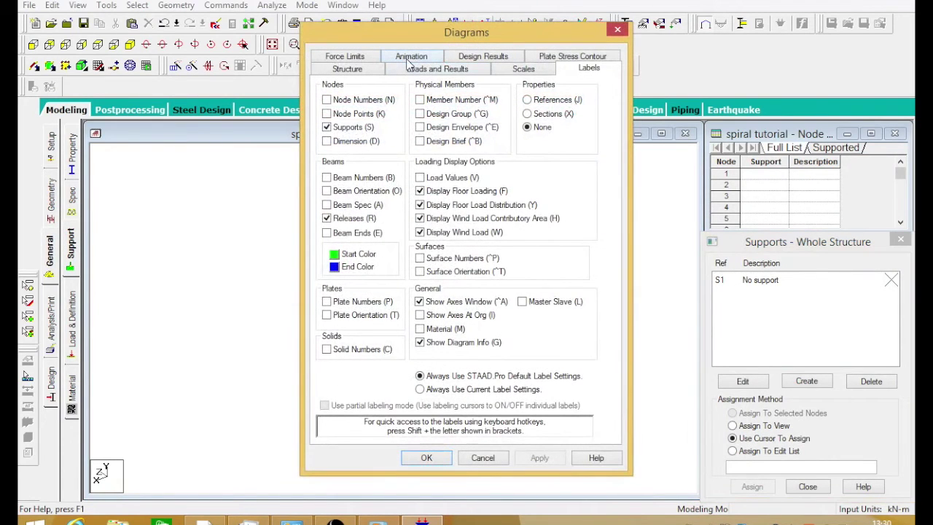
left_click(347, 69)
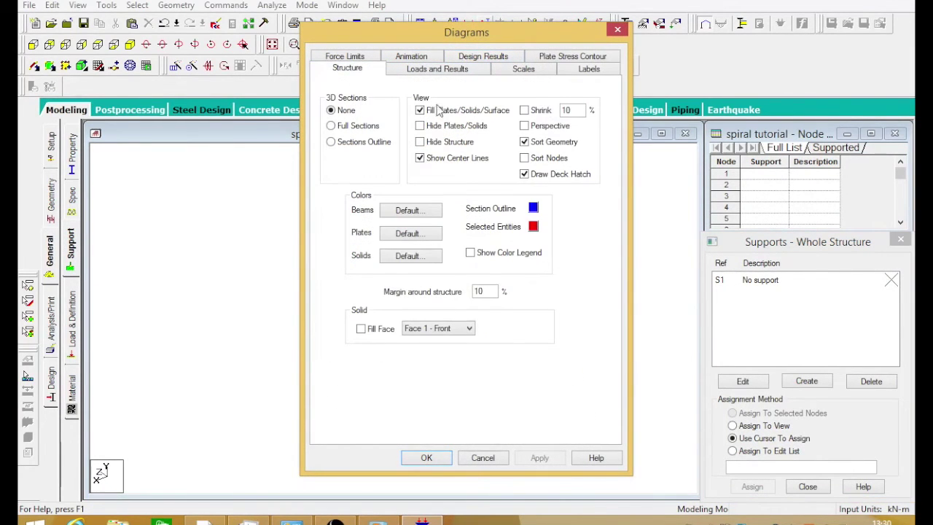
left_click(437, 460)
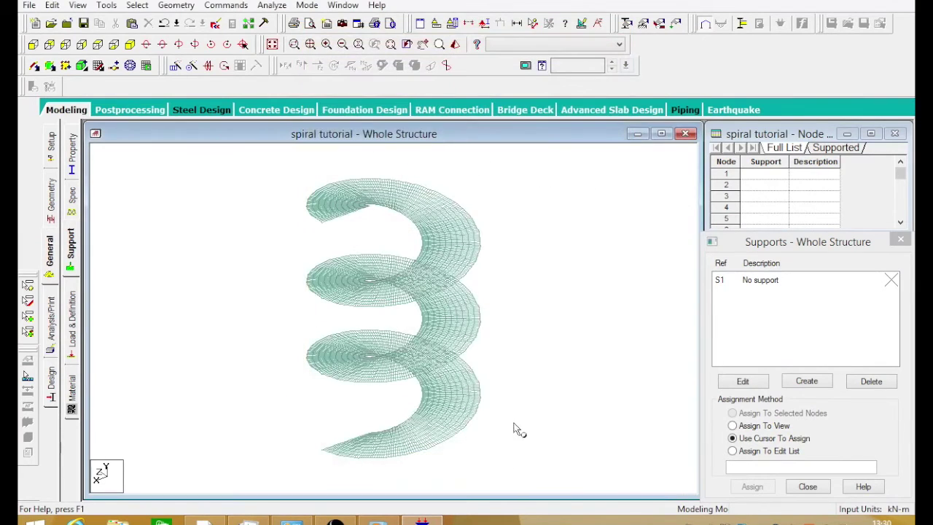
left_click(806, 381)
left_click(717, 501)
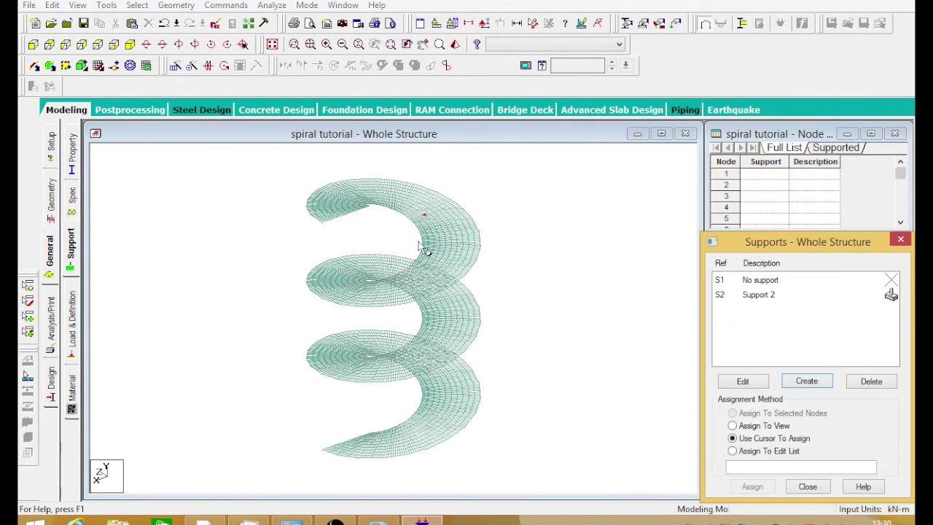
Step: Switch to the Nodes cursor and pan the view to the ramp's upper end
left_click(359, 210)
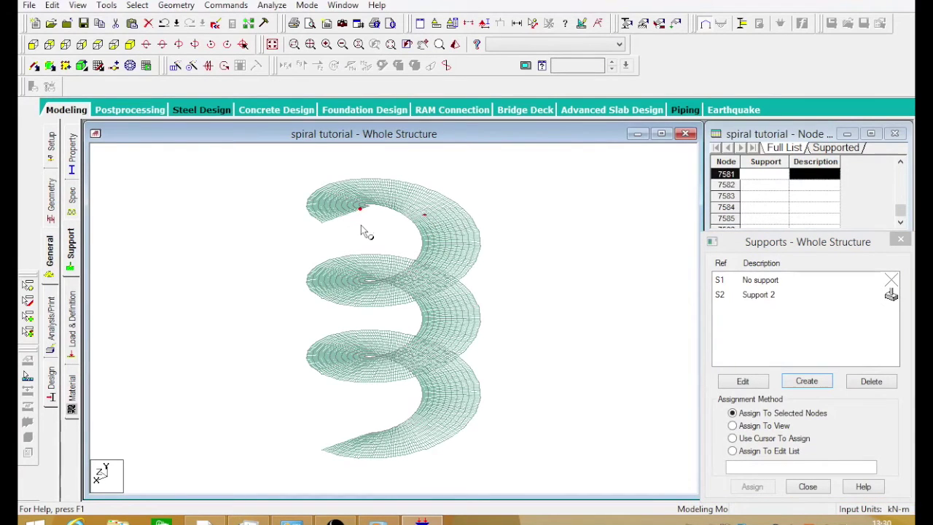
left_click(386, 232)
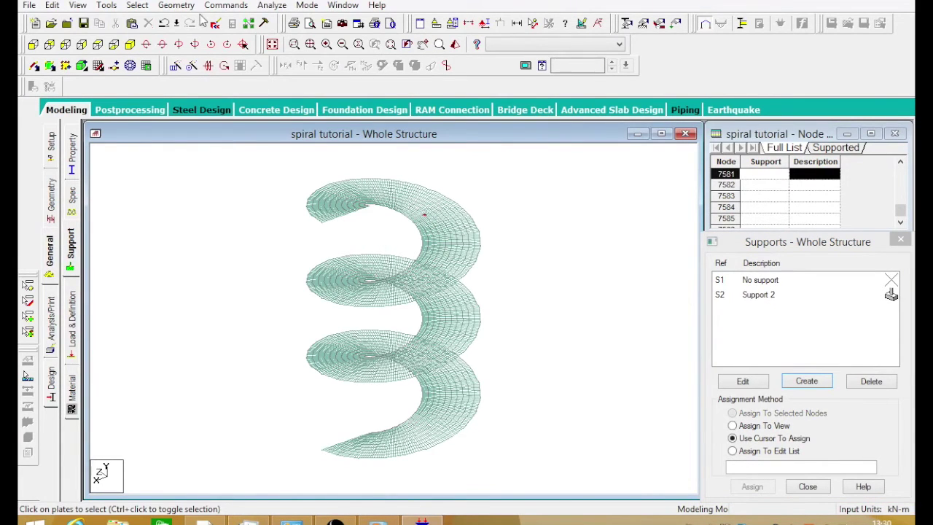
left_click(137, 5)
left_click(150, 24)
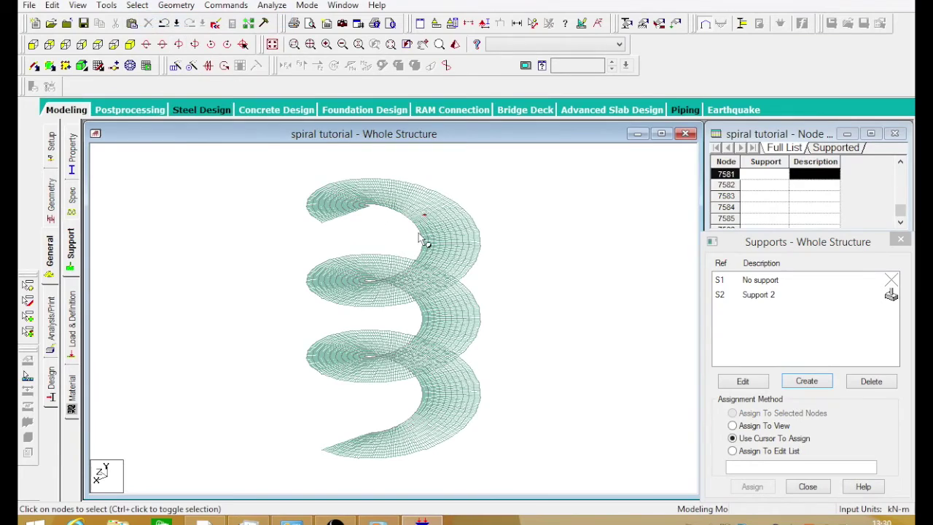
left_click(418, 232)
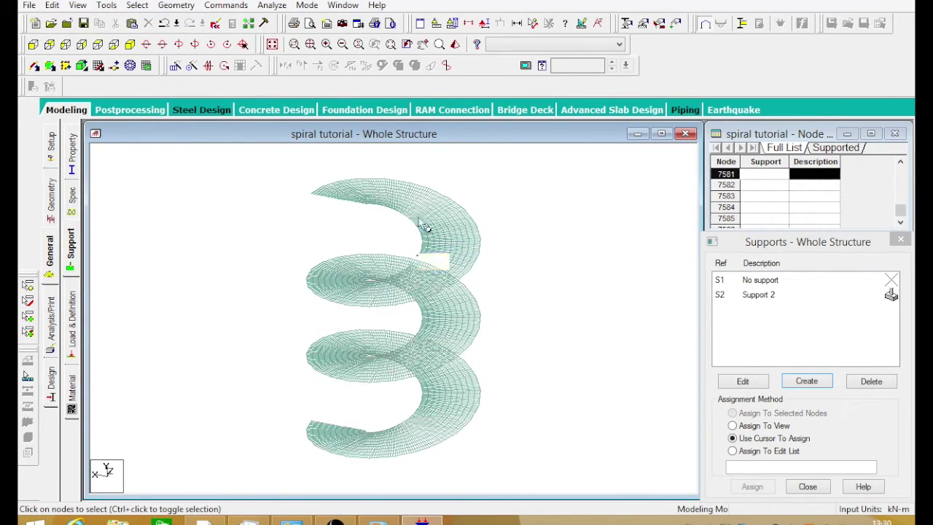
scroll(360, 194, "up", 5)
scroll(360, 194, "down", 3)
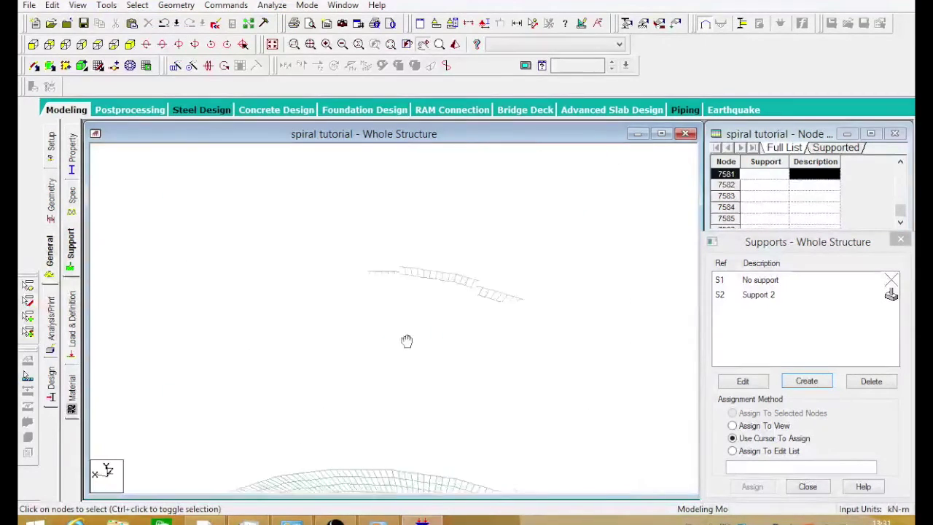
right_click(396, 143)
middle_click_drag(412, 424, 284, 239)
left_click_drag(284, 239, 346, 356)
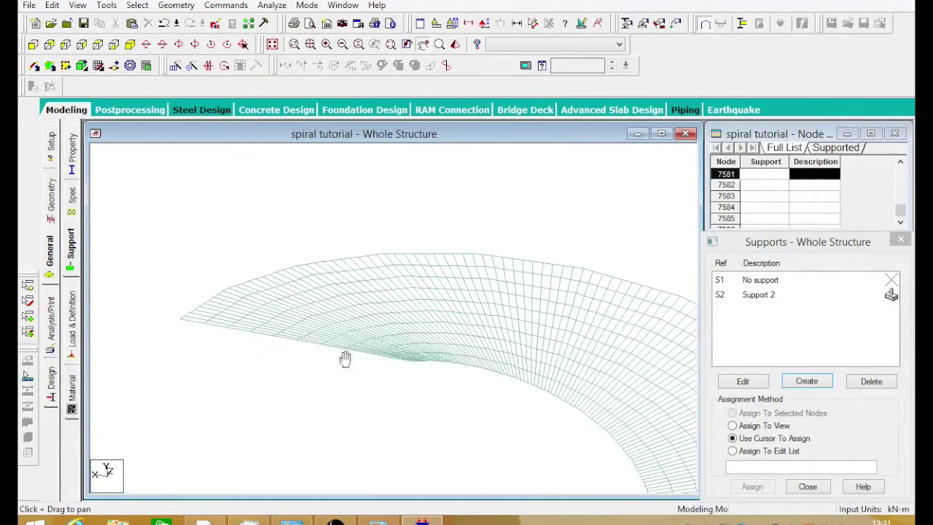
right_click(146, 266)
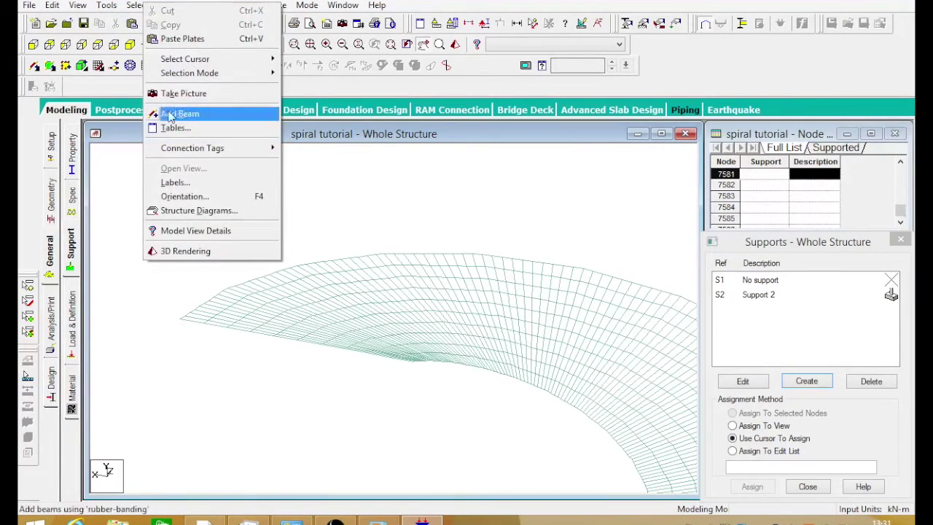
left_click(129, 225)
left_click(137, 5)
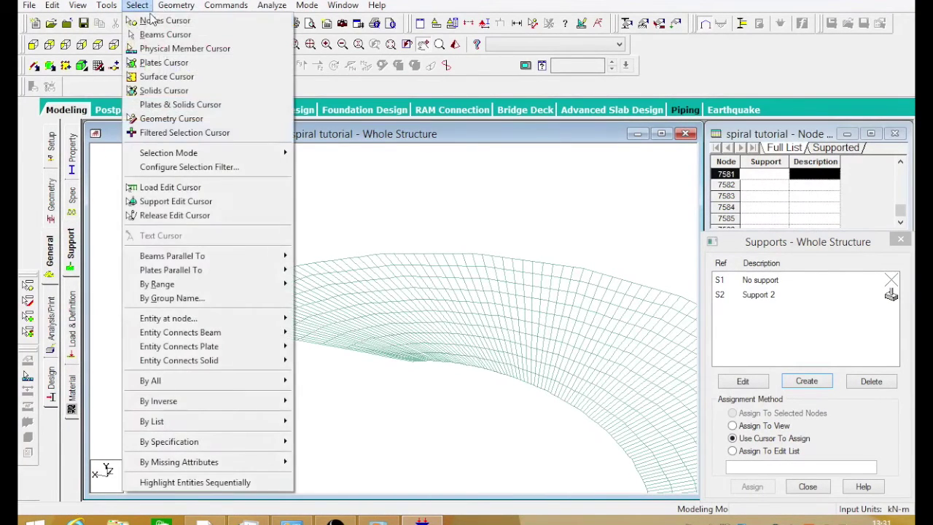
left_click(164, 20)
Step: Select the ramp's upper end-edge nodes, finishing at node 7601
left_click(180, 319)
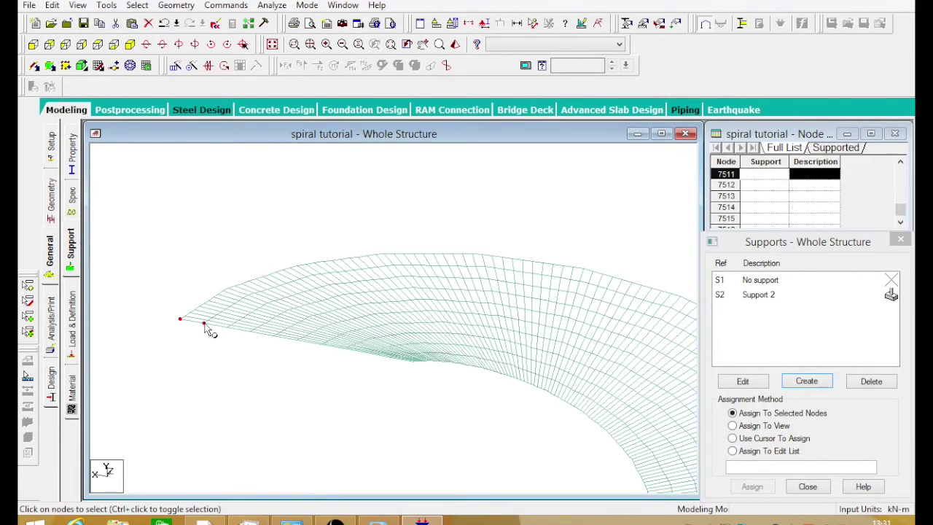
left_click(226, 328, "ctrl")
left_click(250, 332, "ctrl")
left_click(273, 335, "ctrl")
left_click(297, 340, "ctrl")
key("Down")
key("Down")
key("Down")
key("Down")
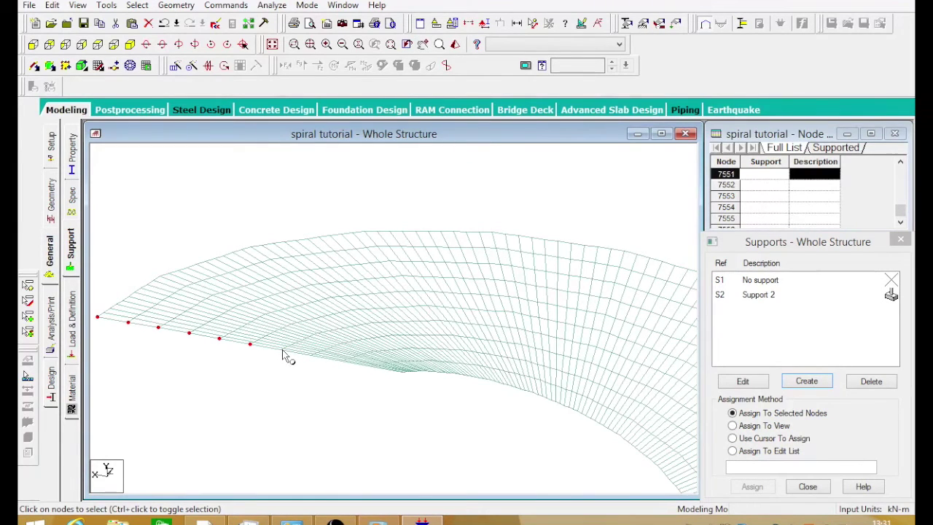
left_click(280, 349, "ctrl")
left_click(313, 355, "ctrl")
left_click(313, 355, "ctrl")
left_click(312, 356, "ctrl")
left_click(312, 355, "ctrl")
key("Up")
key("Up")
key("Up")
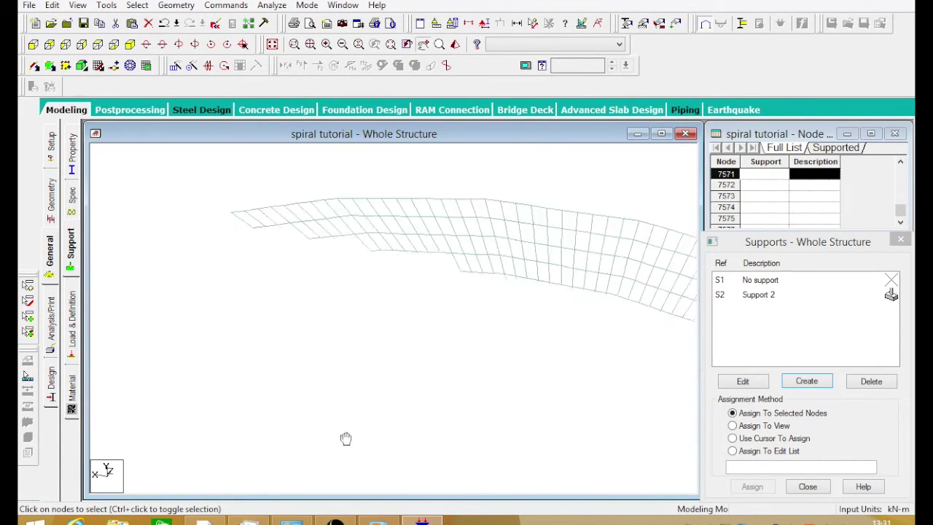
key("Up")
key("Up")
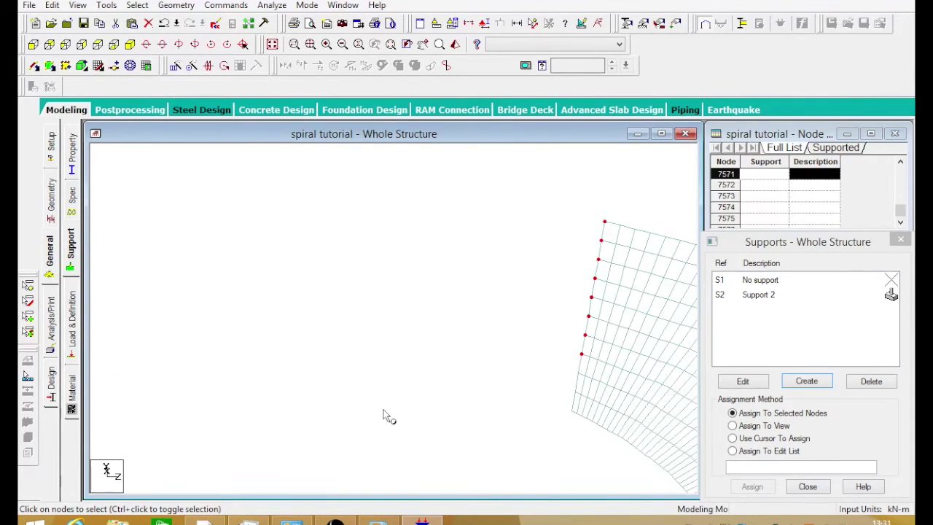
left_click(581, 374, "ctrl")
left_click(575, 392, "ctrl")
left_click(571, 412, "ctrl")
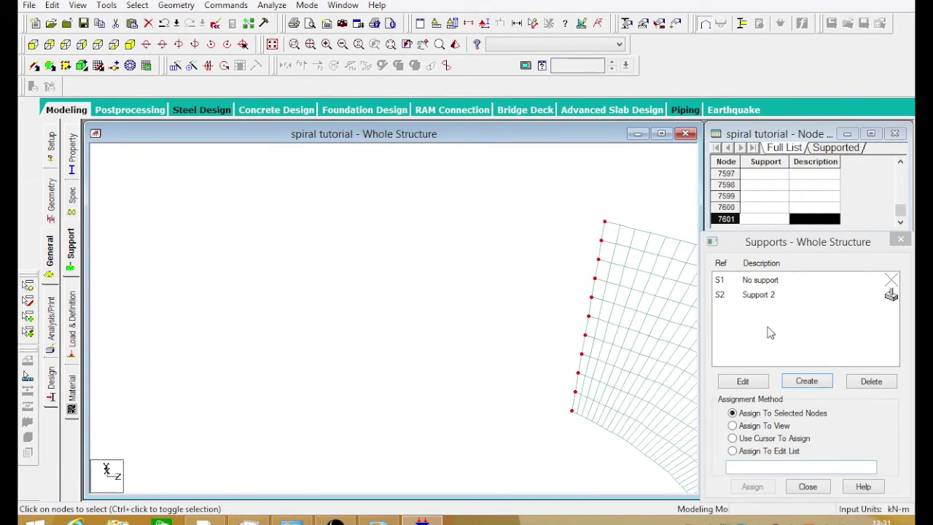
Step: Choose Support 2, add the remaining end-edge nodes, and assign the support to them
left_click(761, 298)
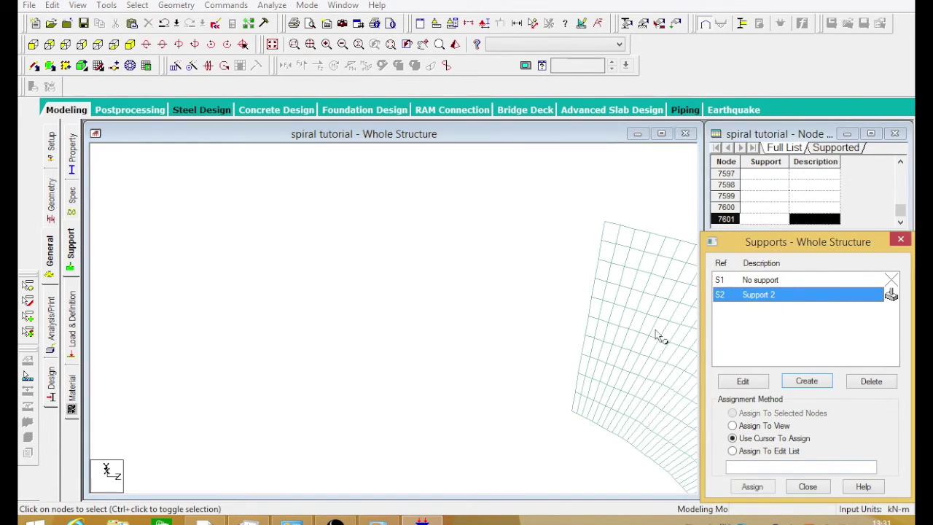
left_click(605, 223)
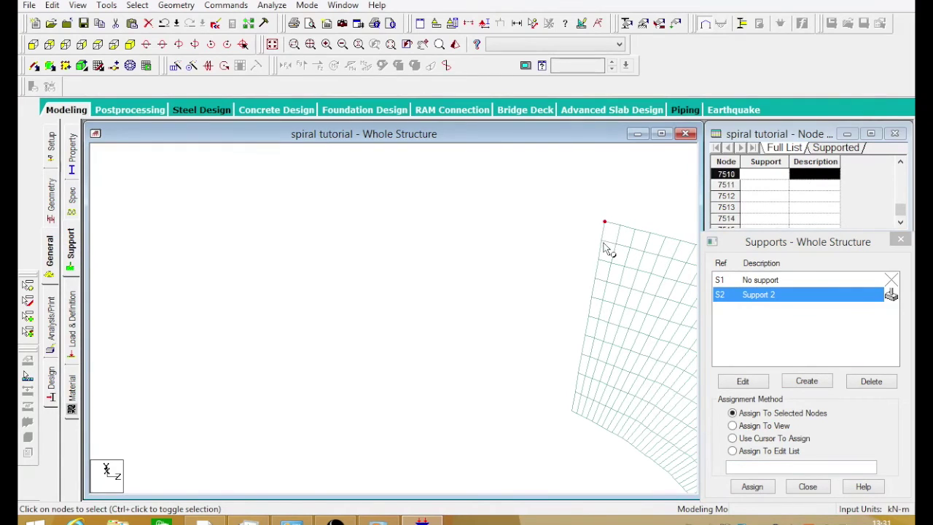
left_click(604, 221, "ctrl")
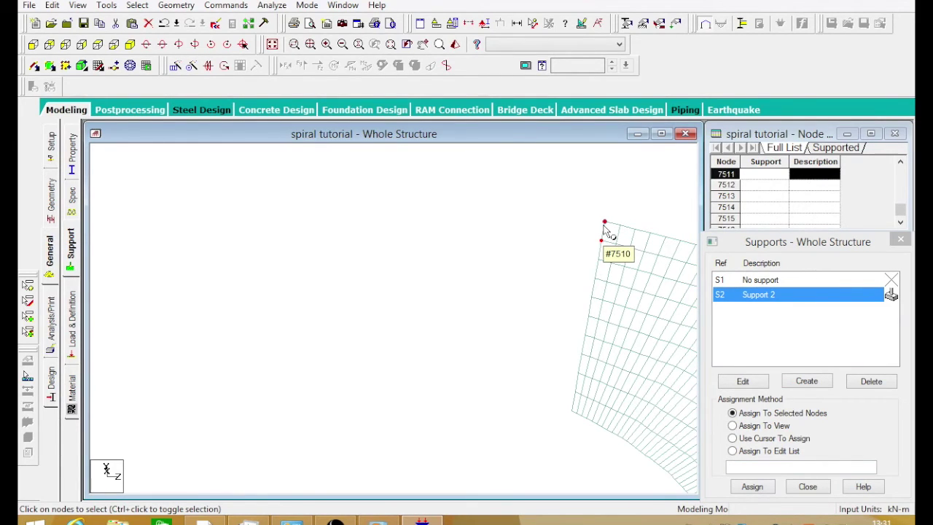
left_click(598, 259, "ctrl")
left_click(595, 278, "ctrl")
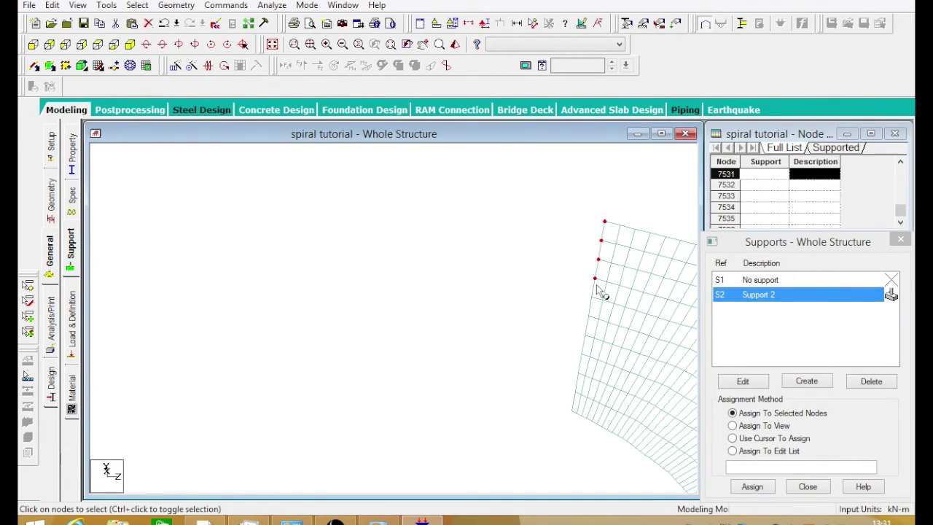
left_click(591, 298, "ctrl")
left_click(588, 316, "ctrl")
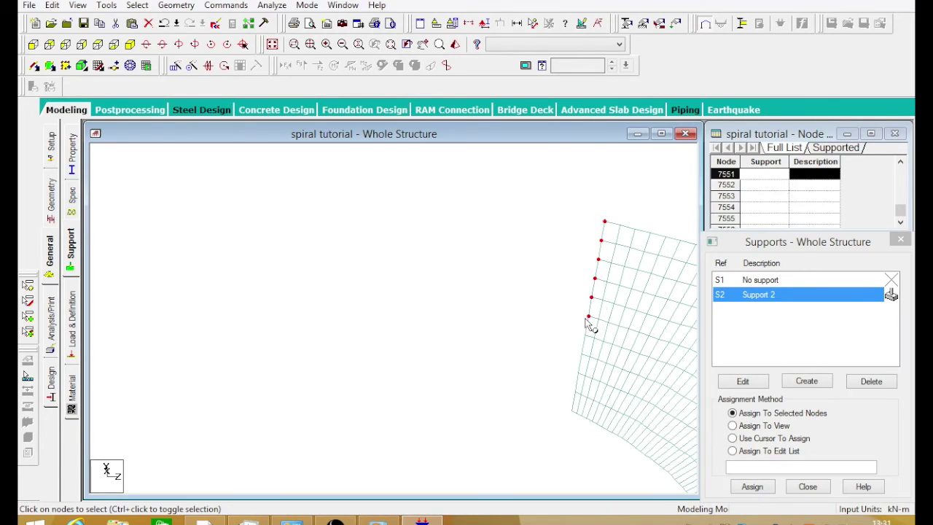
left_click(581, 354, "ctrl")
left_click(578, 372, "ctrl")
left_click(575, 391, "ctrl")
left_click(571, 410, "ctrl")
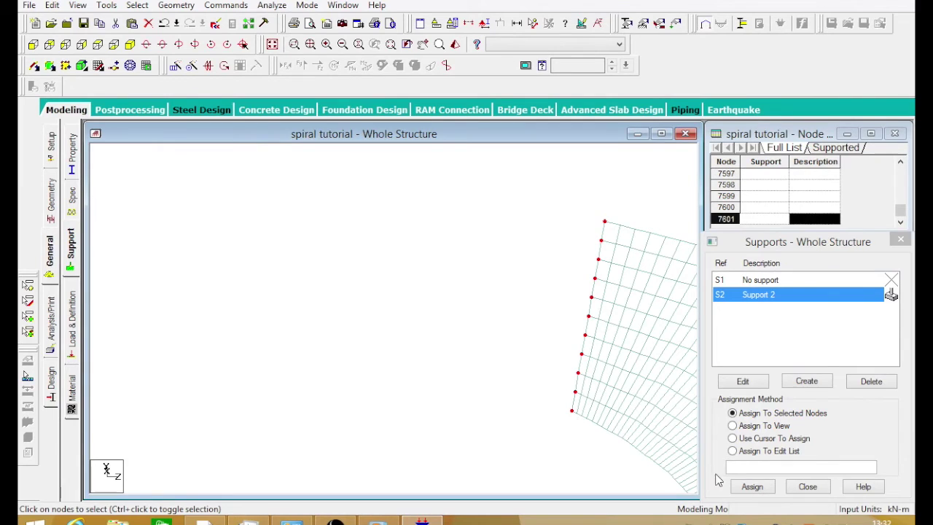
left_click(746, 490)
left_click(799, 404)
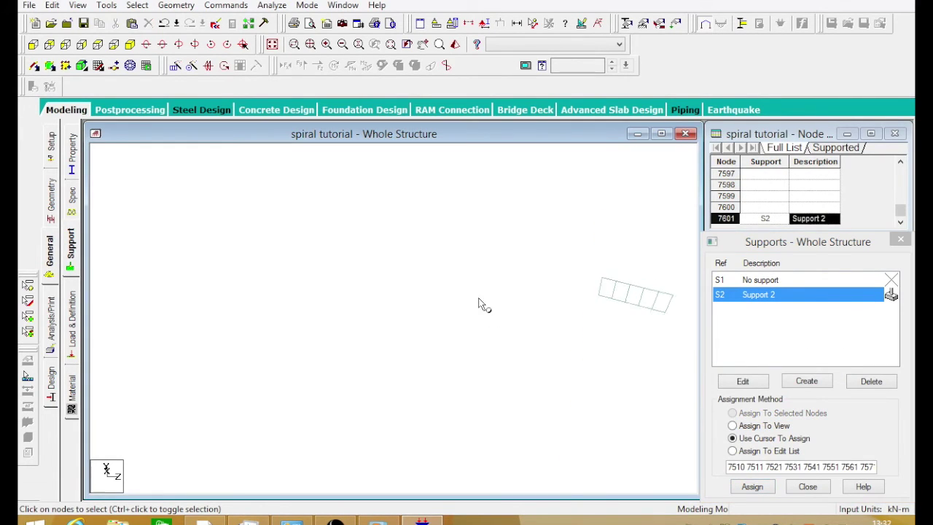
Step: Assign Support 2 to the lower-end nodes of the spiral, then open the Property page
scroll(513, 318, "up", 5)
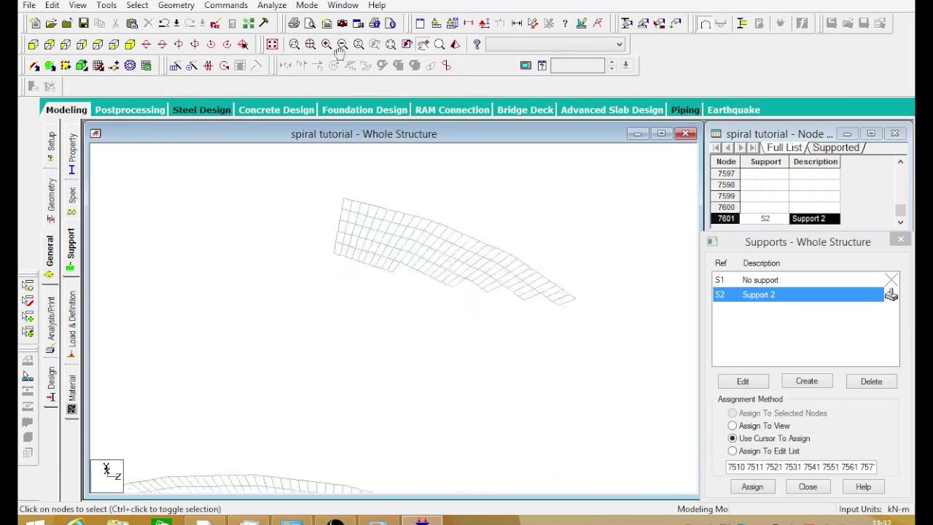
scroll(363, 368, "down", 5)
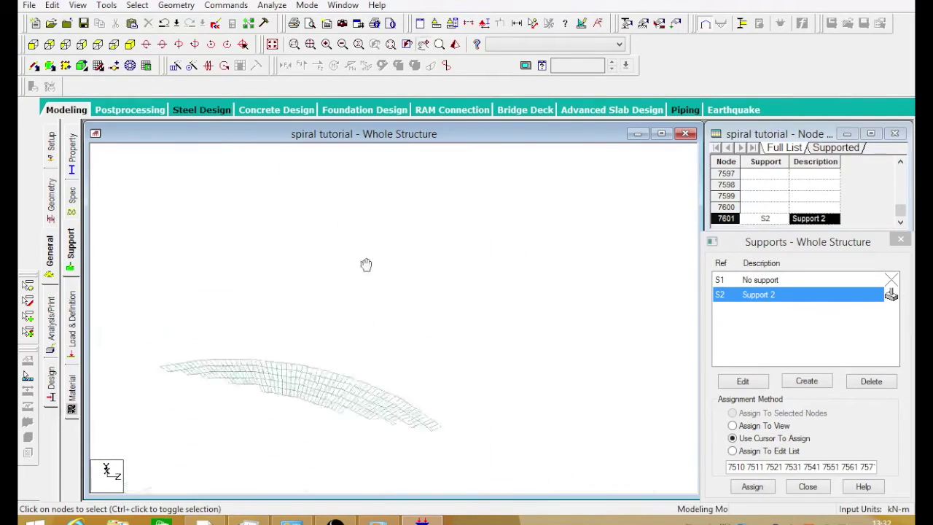
scroll(376, 321, "up", 5)
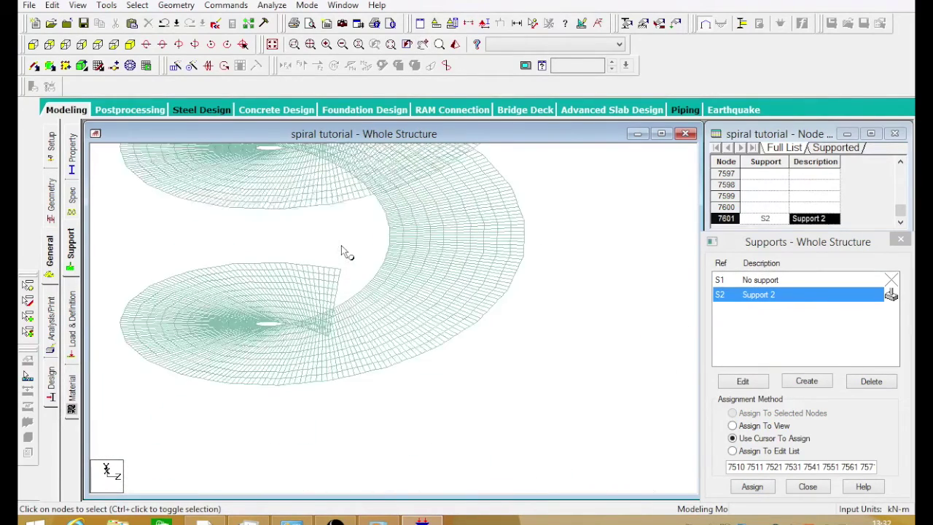
middle_click_drag(341, 249, 401, 428)
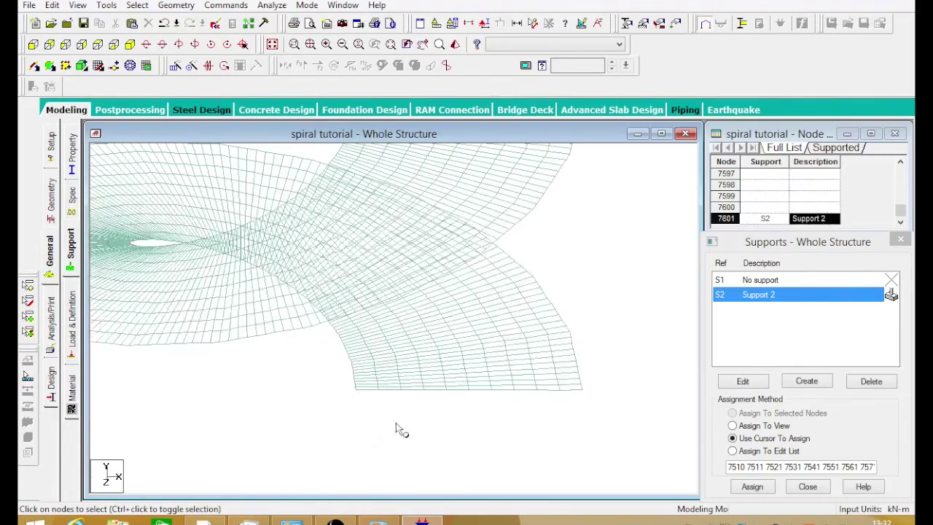
left_click(355, 391)
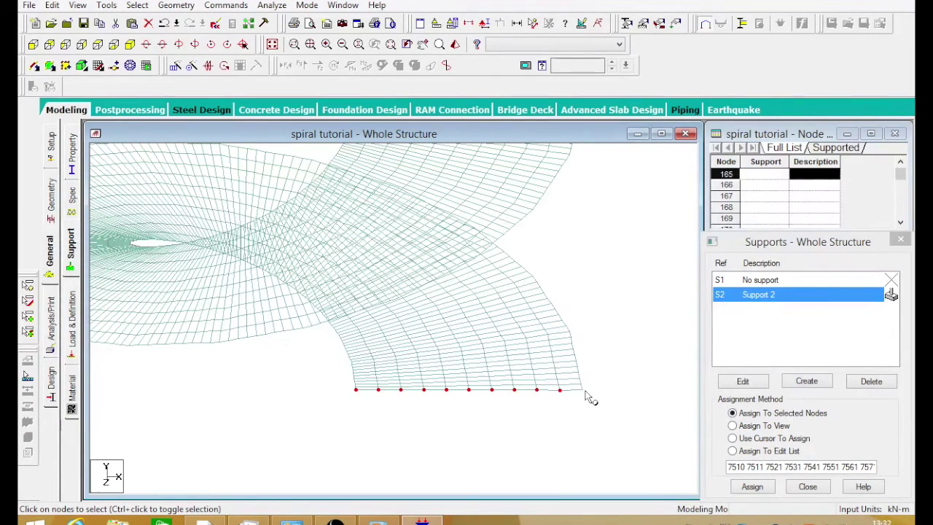
left_click(750, 486)
left_click(804, 404)
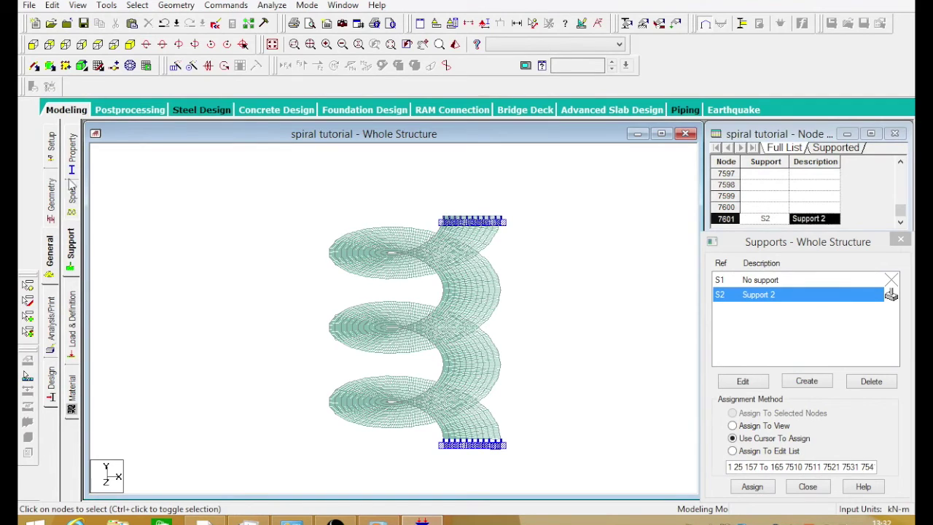
left_click(73, 151)
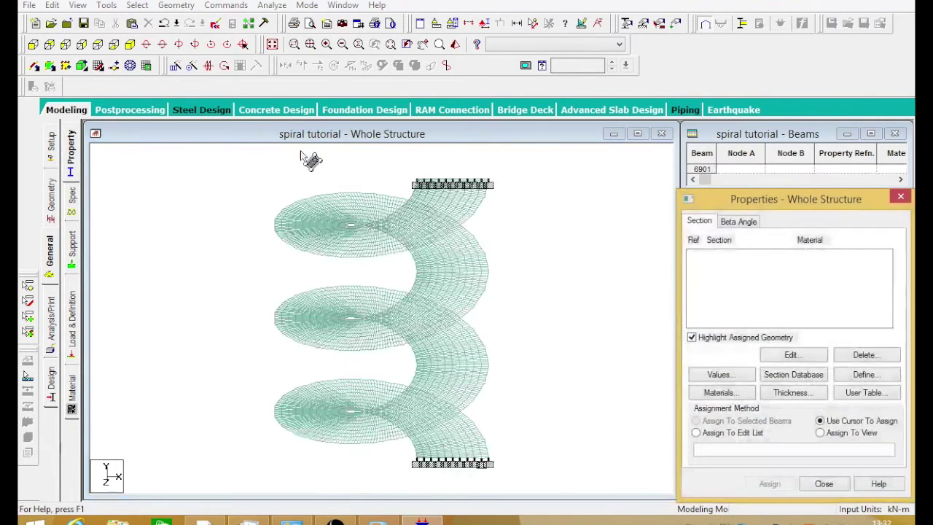
Step: Define a 0.15 m concrete Plate Element Thickness property
left_click(809, 385)
left_click(607, 441)
left_click(810, 393)
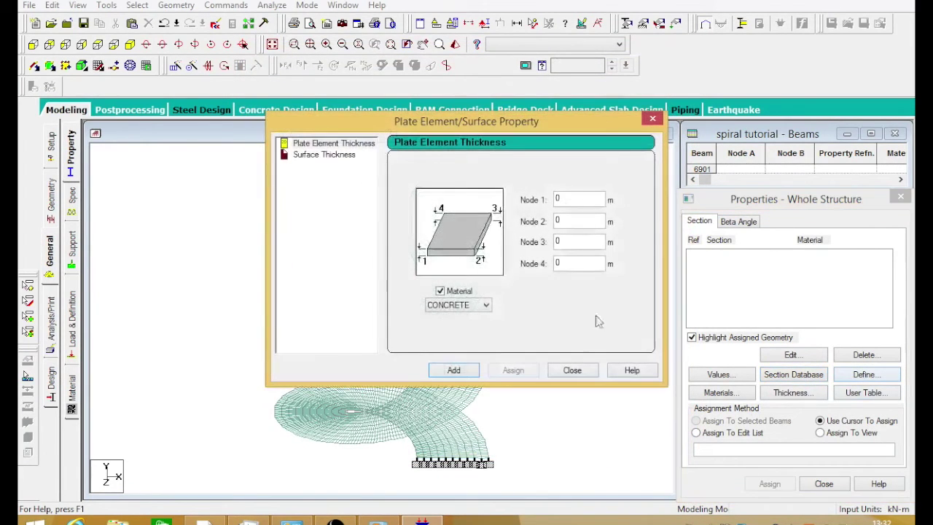
left_click(322, 145)
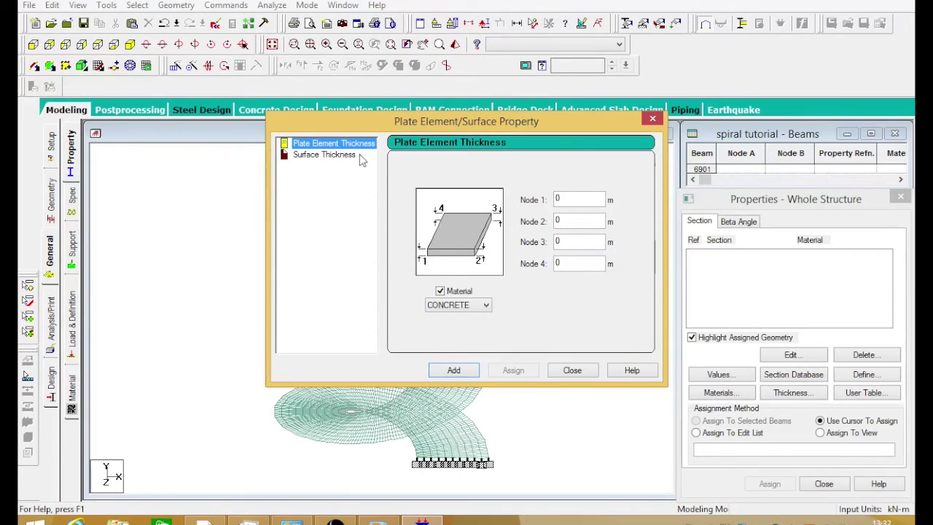
double_click(581, 198)
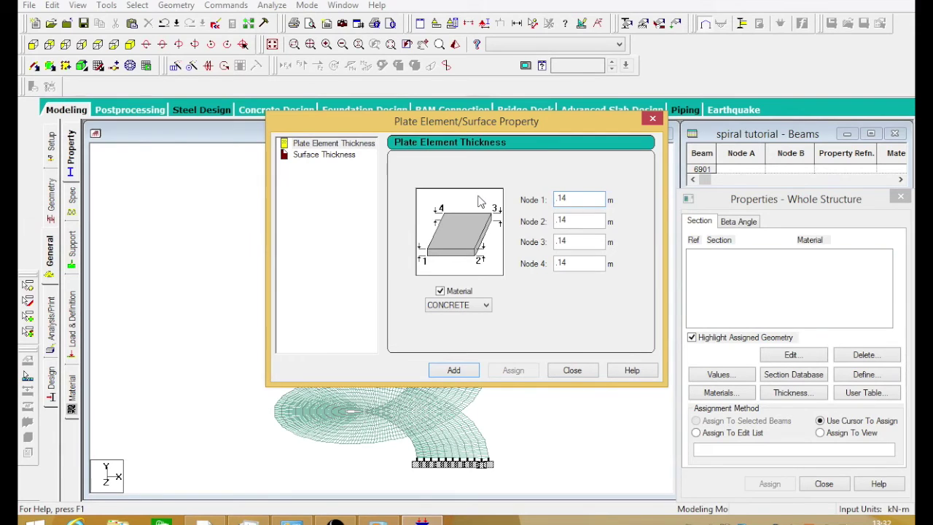
left_click(469, 371)
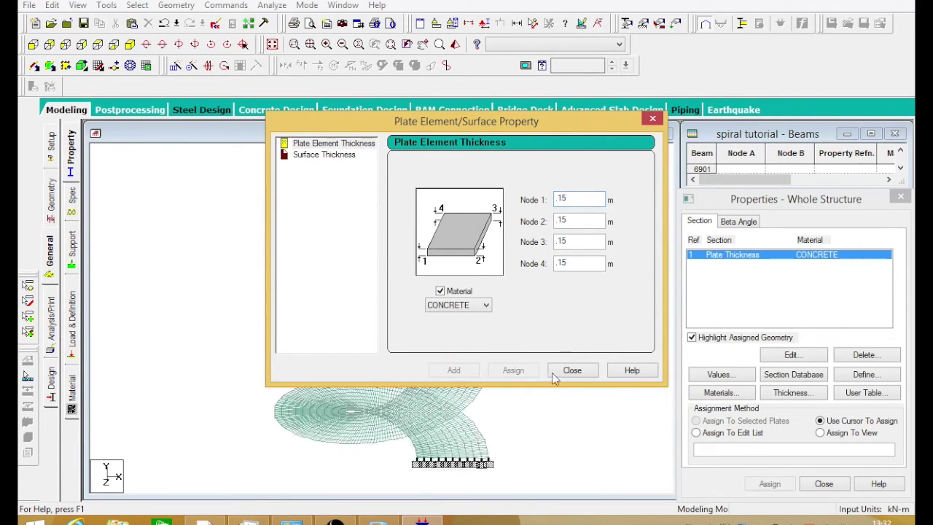
left_click(568, 370)
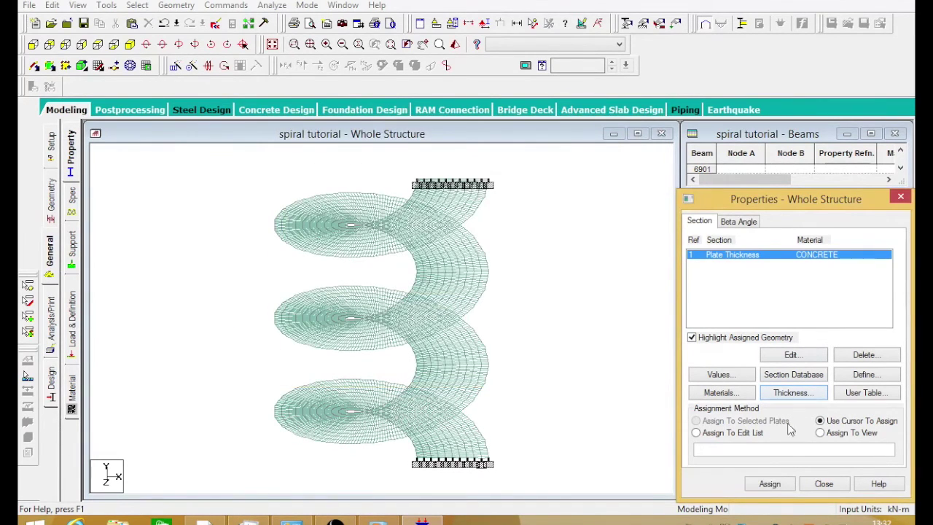
Step: Assign the 0.15 m thickness to all selected plates using the Plates Cursor
left_click(137, 5)
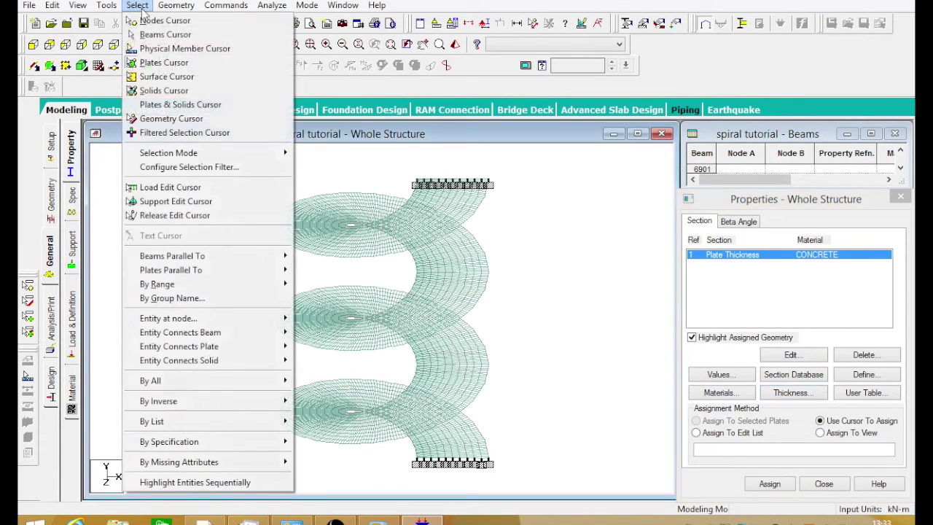
left_click(149, 63)
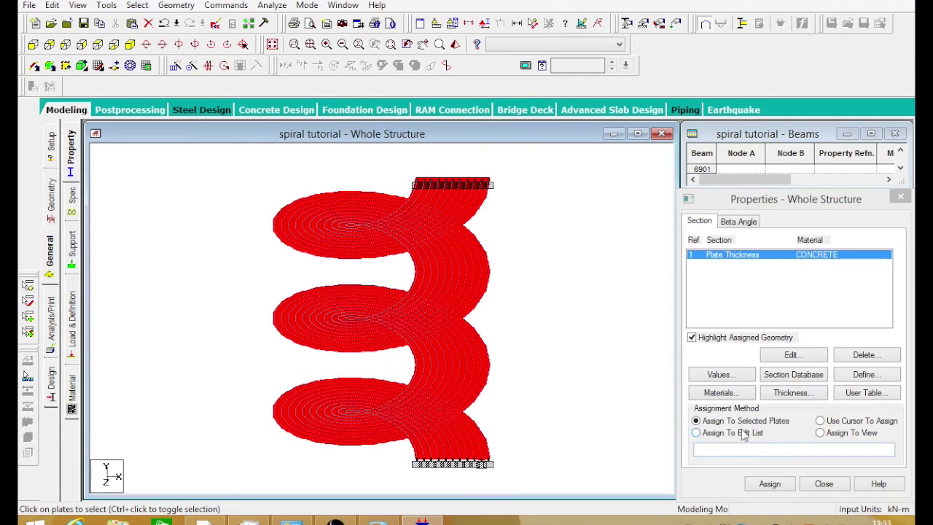
left_click(770, 483)
left_click(808, 384)
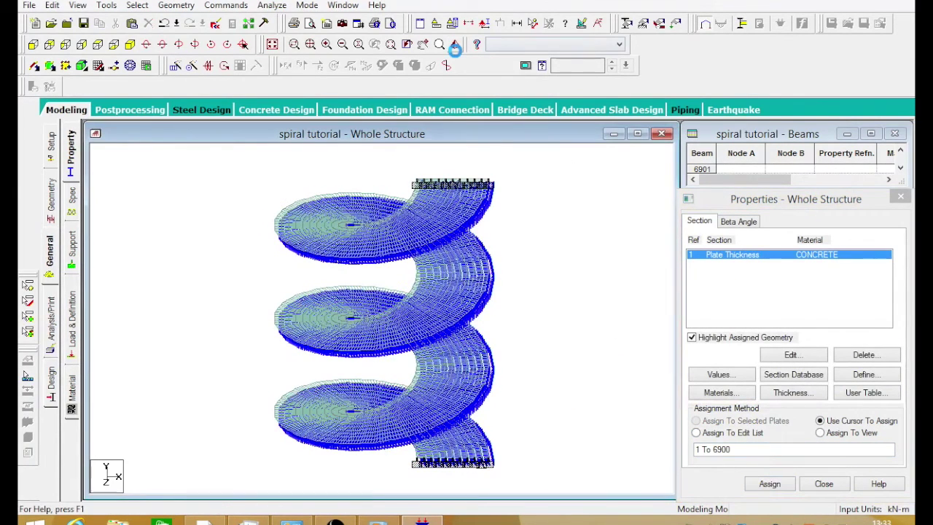
Step: Inspect the thickened spiral in a rotated 3D rendered view, then close it
left_click(455, 44)
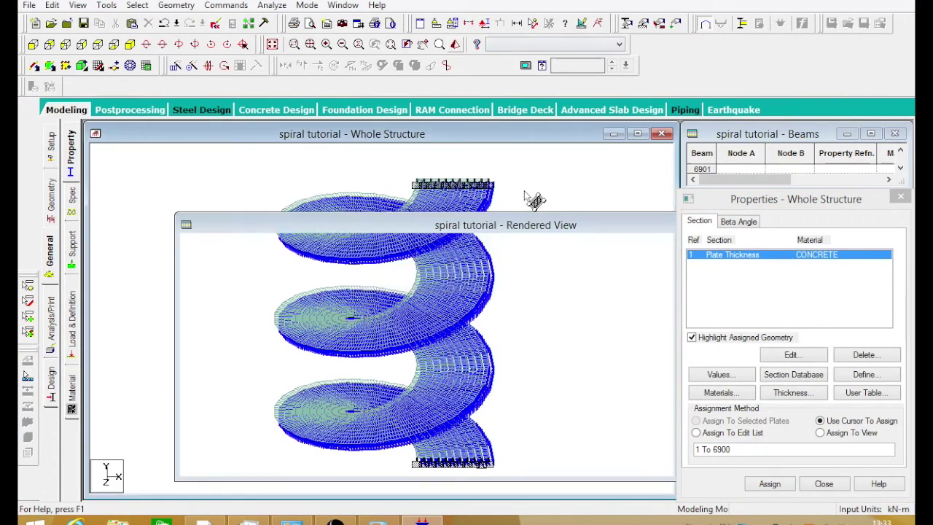
left_click_drag(446, 273, 462, 298)
left_click_drag(509, 228, 417, 220)
left_click(529, 217)
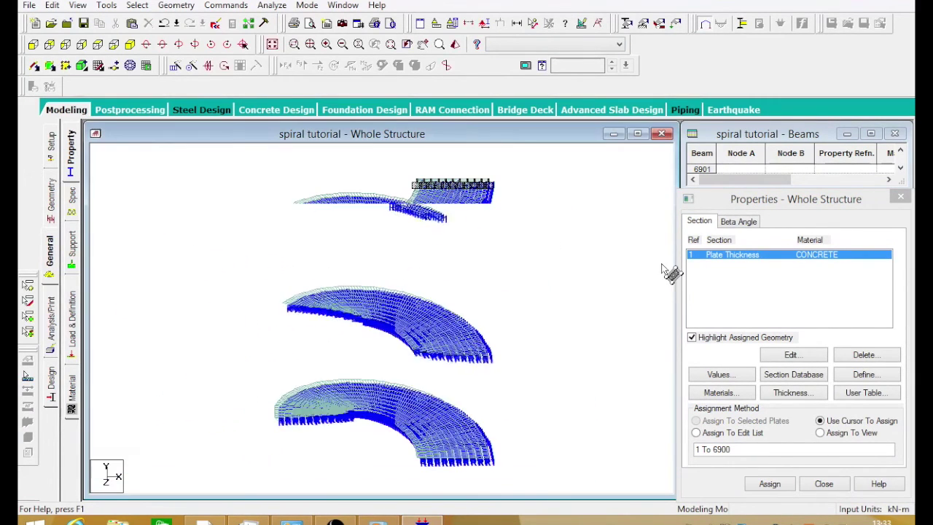
Step: Create load case 1 of loading type Dead, titled 'DL'
left_click(71, 309)
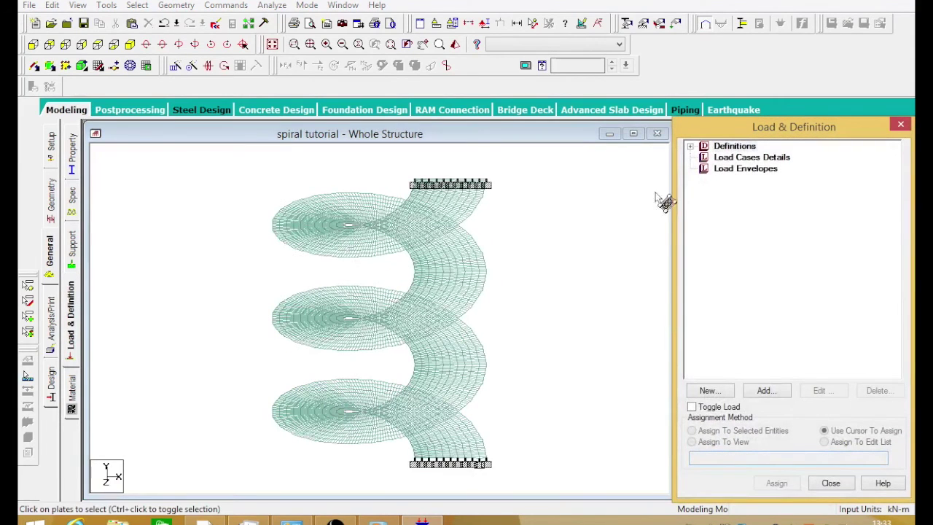
left_click(743, 158)
left_click(767, 391)
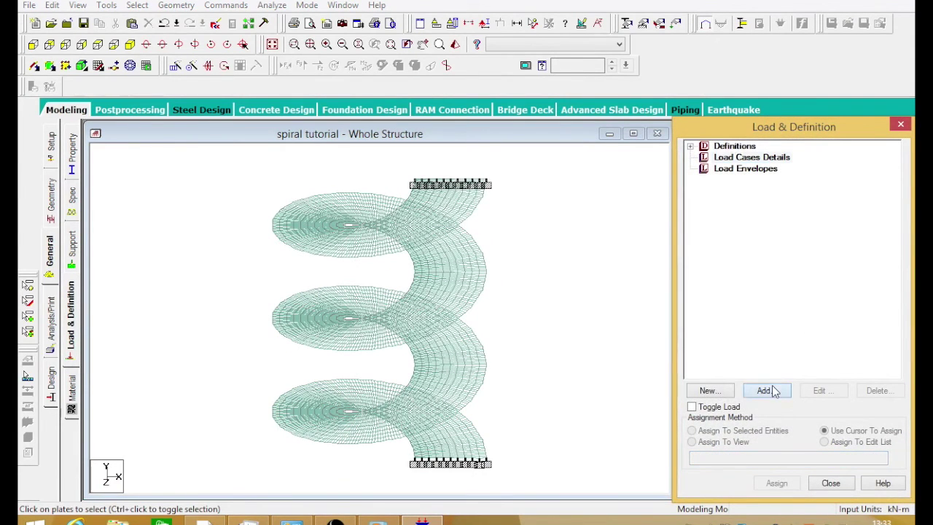
left_click(536, 175)
left_click(502, 185)
left_click(537, 175)
left_click(502, 185)
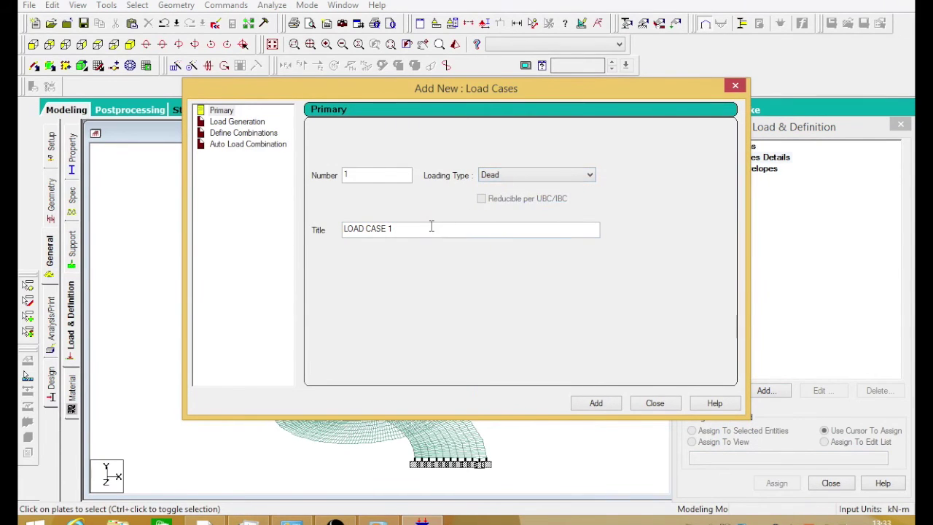
left_click_drag(431, 227, 155, 244)
type("D")
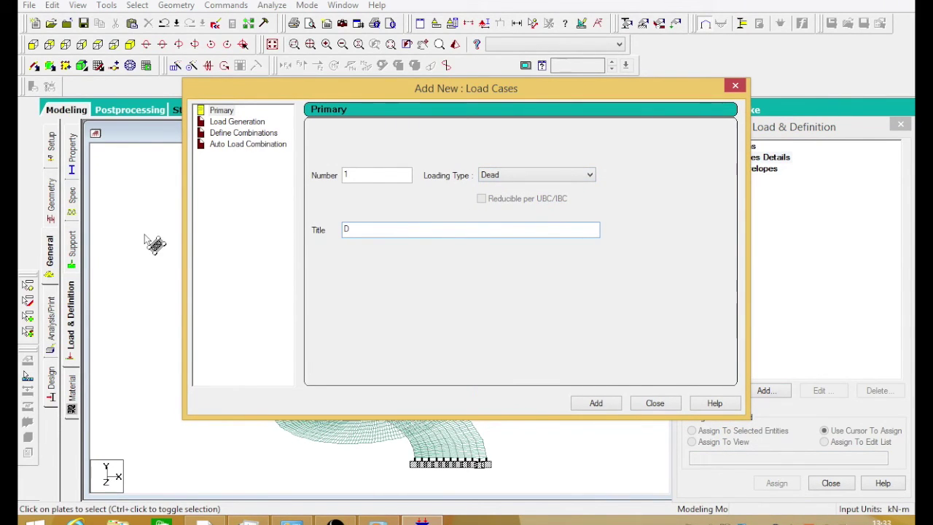
type("L")
left_click(596, 405)
left_click(654, 403)
Step: Add SELFWEIGHT Y -1 to load case 1 DL and assign it to the whole structure in view
left_click(739, 169)
left_click(765, 391)
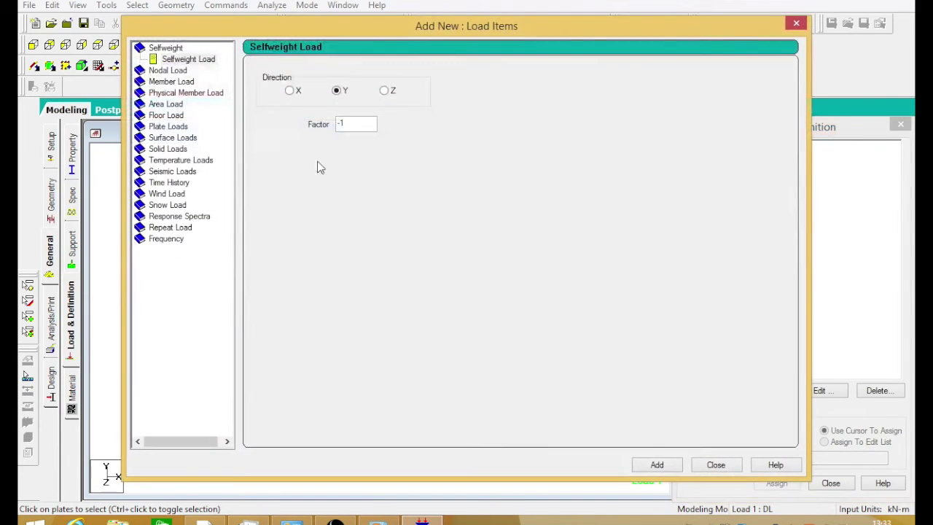
left_click(177, 61)
left_click(676, 470)
left_click(715, 465)
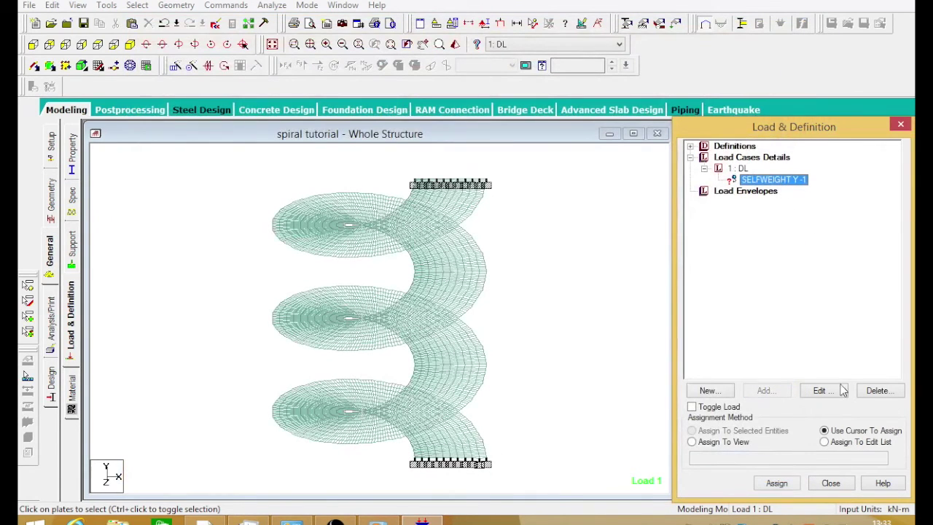
left_click(757, 454)
left_click(776, 483)
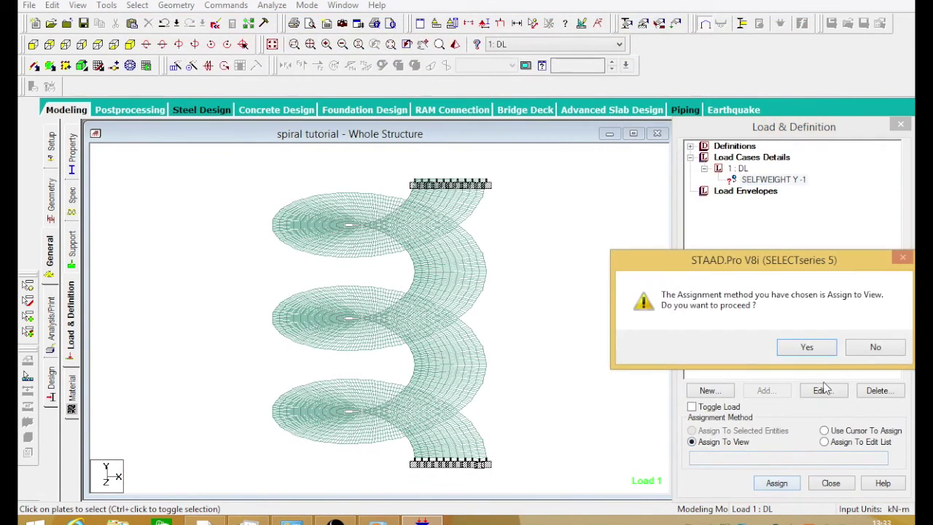
left_click(811, 347)
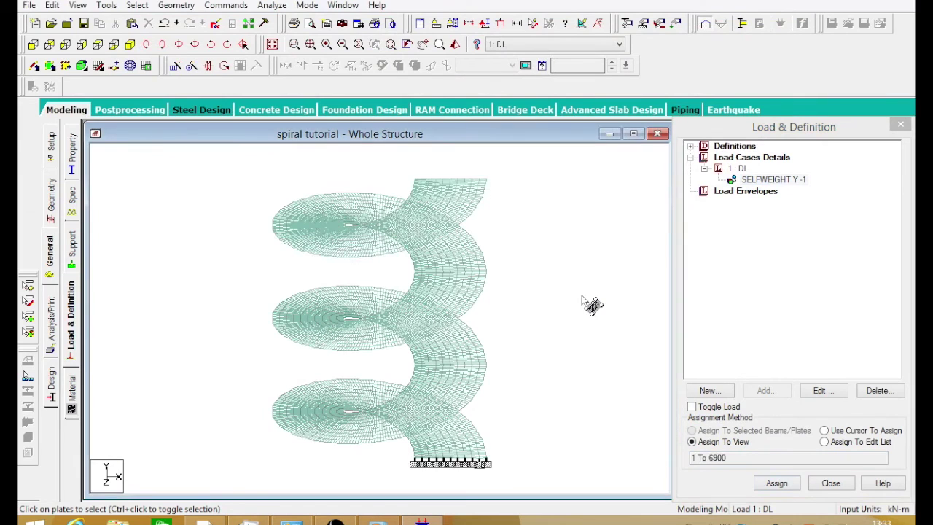
Step: Add post-analysis print commands for joint displacements and support reactions
left_click(175, 5)
mouse_move(224, 6)
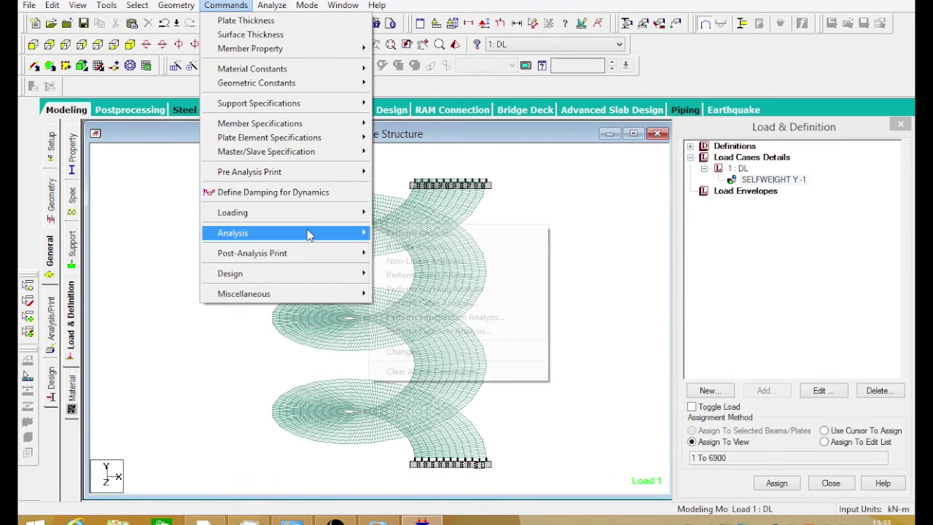
mouse_move(329, 258)
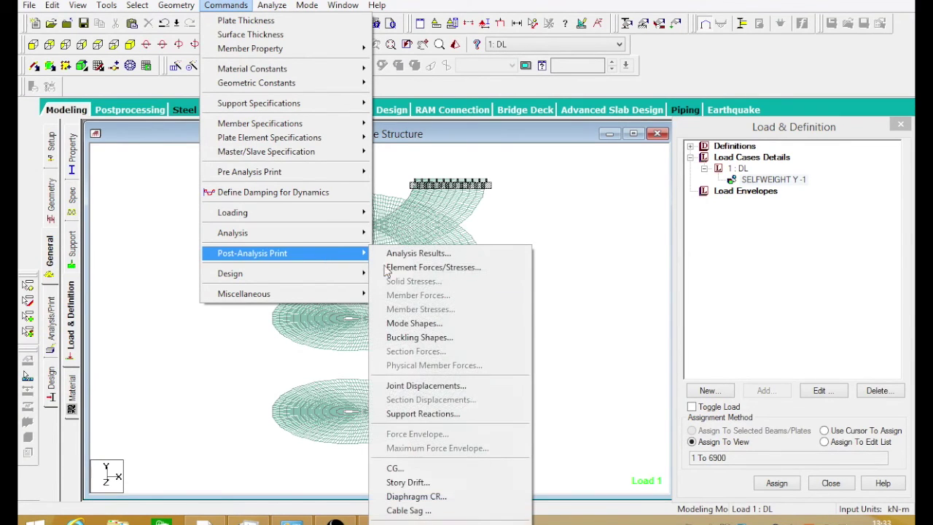
left_click(450, 392)
left_click(414, 294)
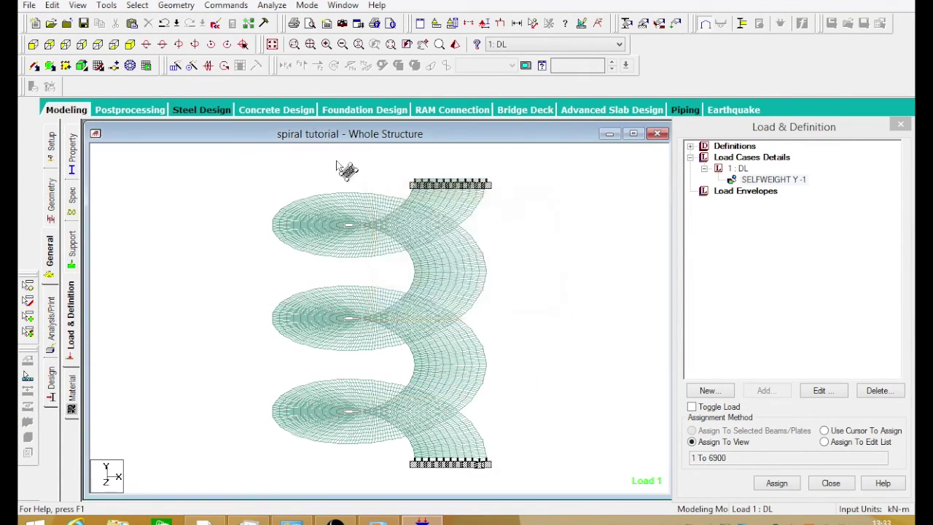
left_click(211, 6)
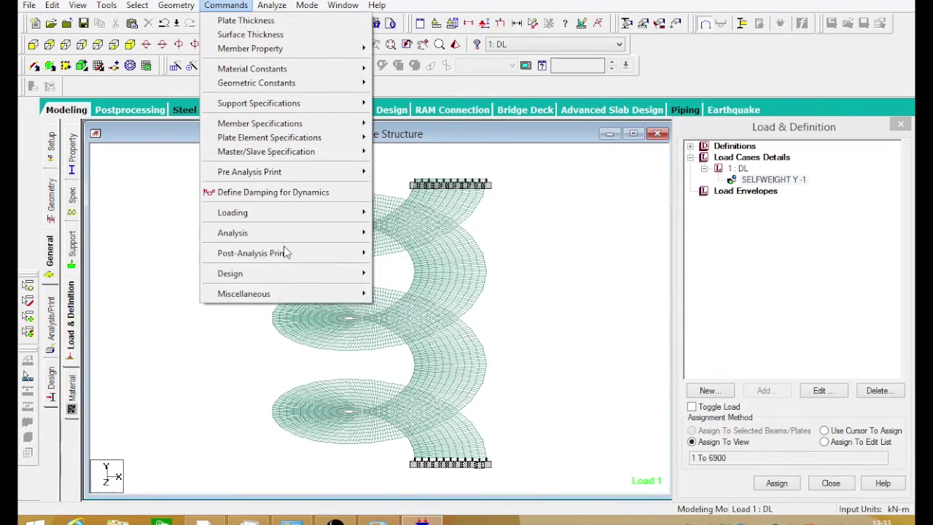
mouse_move(290, 253)
left_click(430, 413)
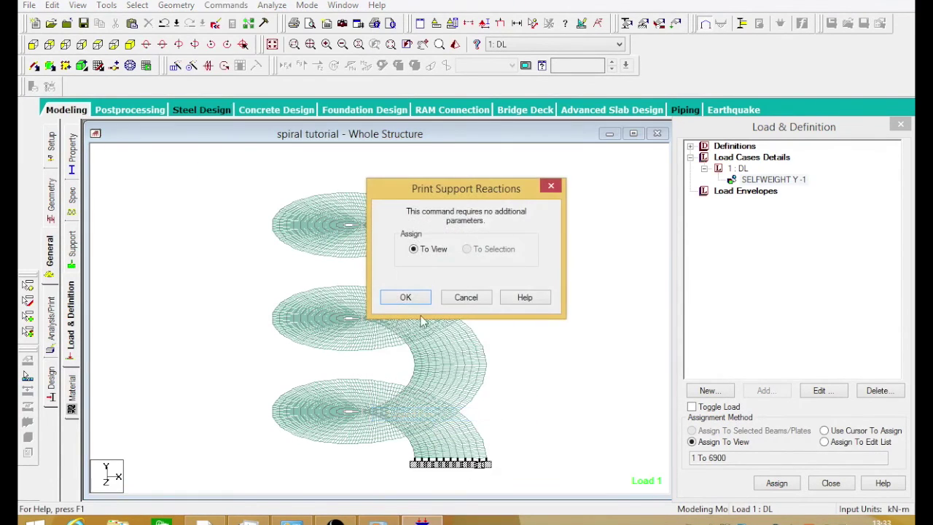
left_click(410, 295)
Step: Add a Perform Analysis command with All print option and run the analysis
left_click(219, 9)
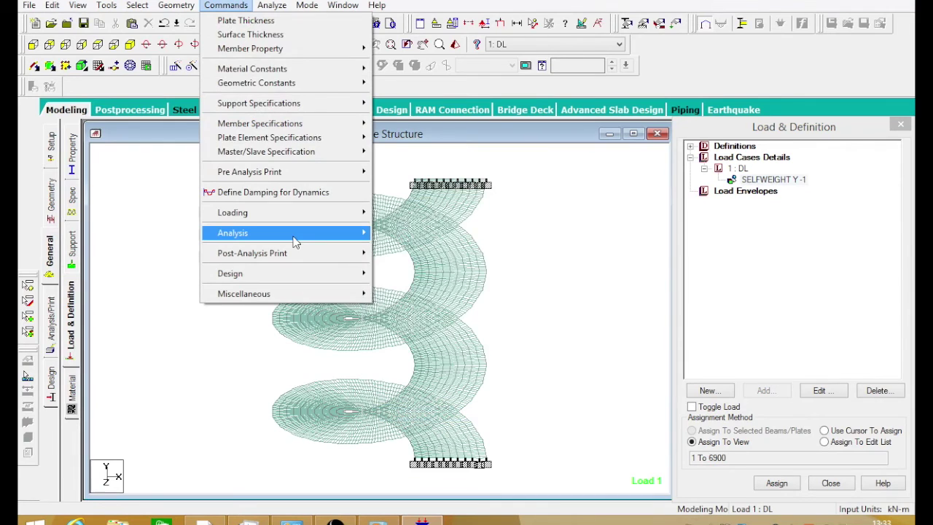
mouse_move(293, 241)
left_click(386, 233)
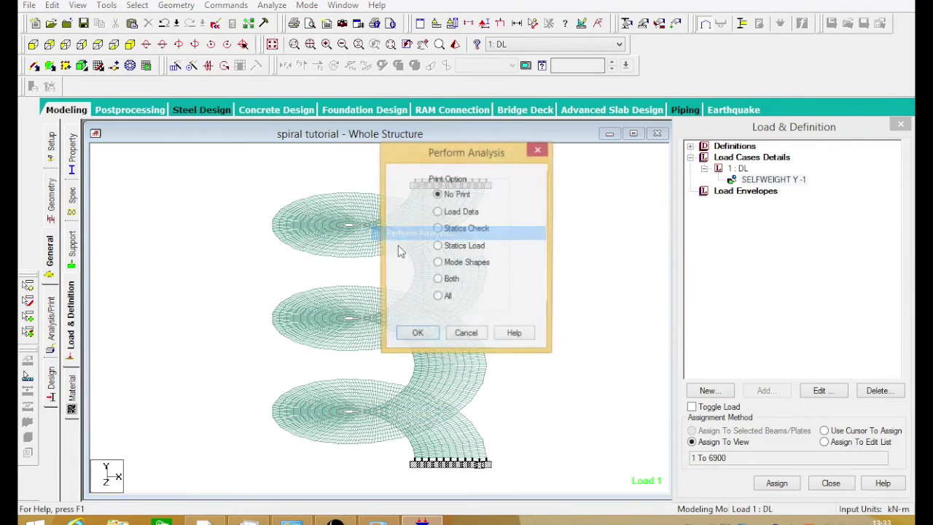
left_click(435, 332)
left_click(283, 7)
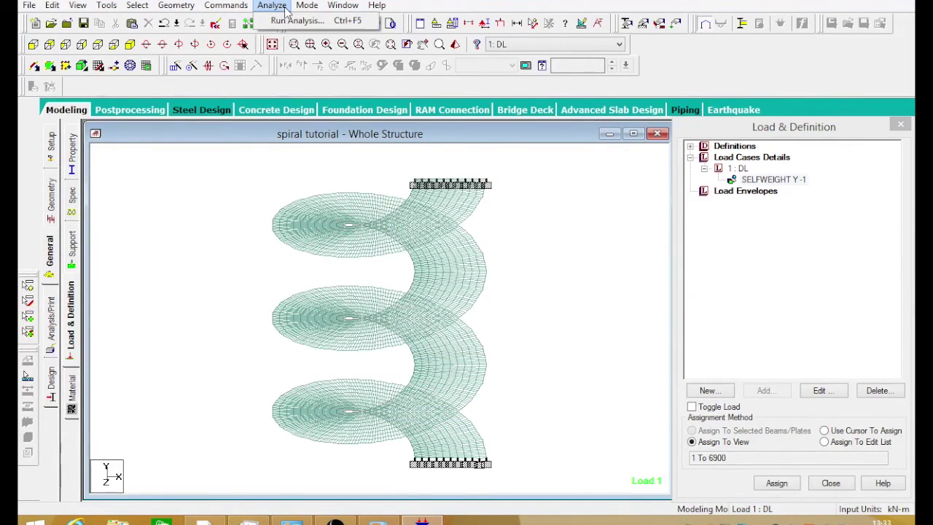
left_click(292, 20)
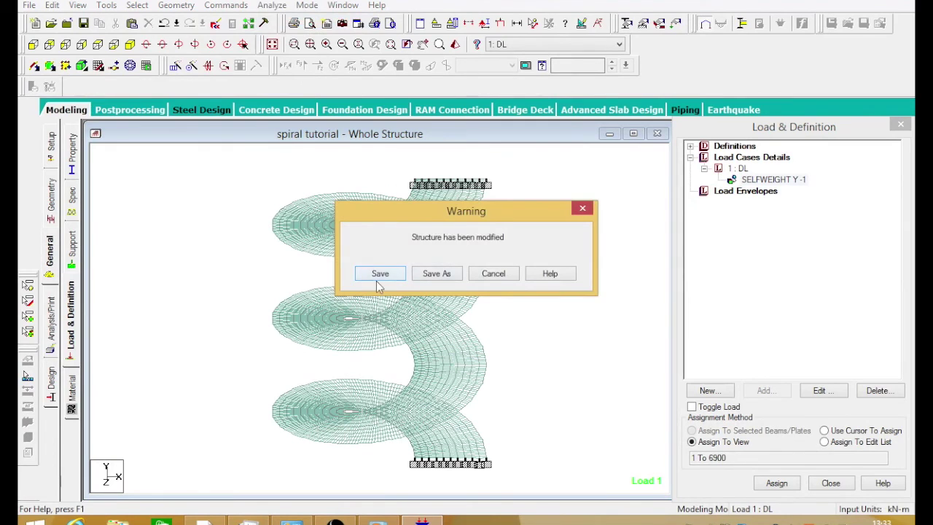
Step: Save the modified model, let the analysis finish with 0 errors and 0 warnings, and close the report
left_click(379, 274)
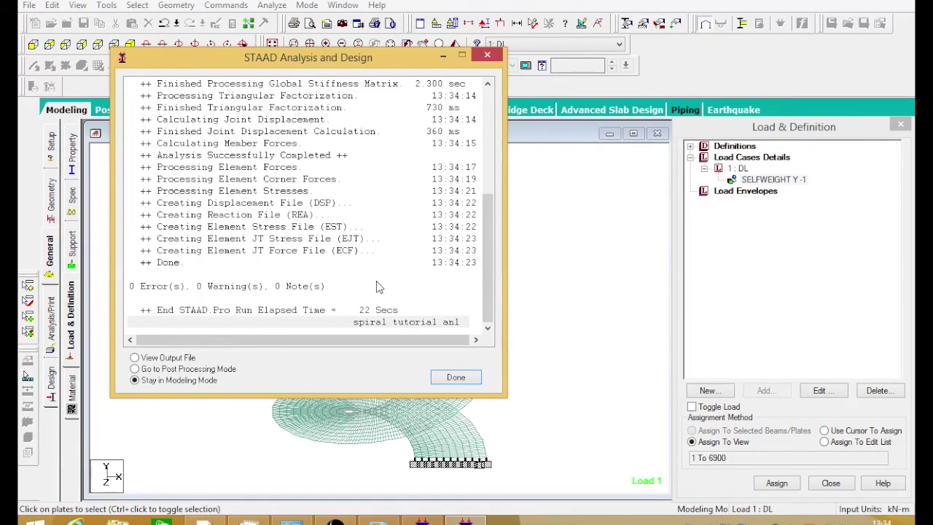
left_click(454, 377)
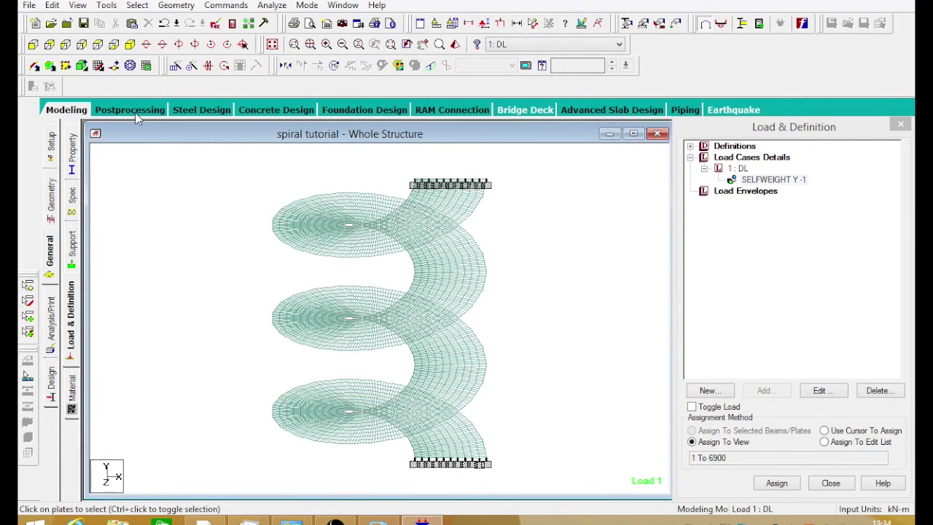
Step: Show load case 1 DL results in post-processing and animate the Deflection
left_click(134, 110)
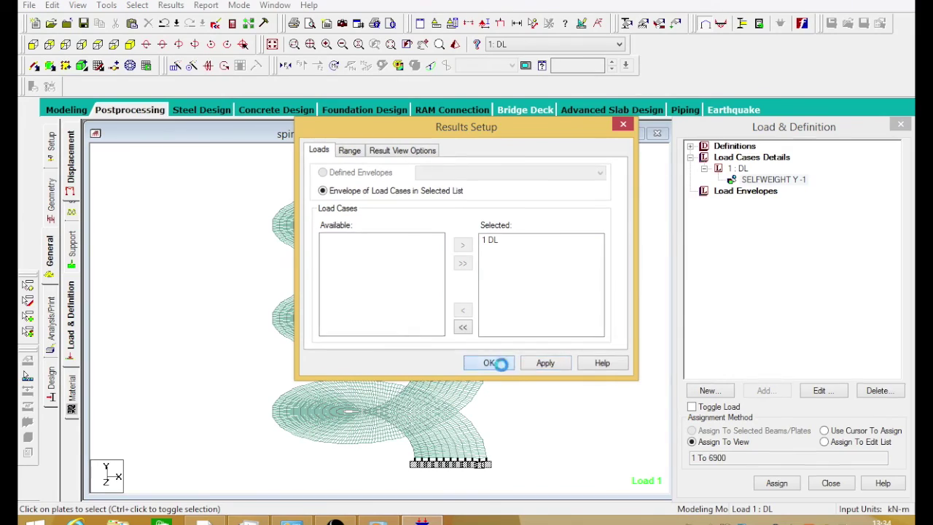
left_click(488, 362)
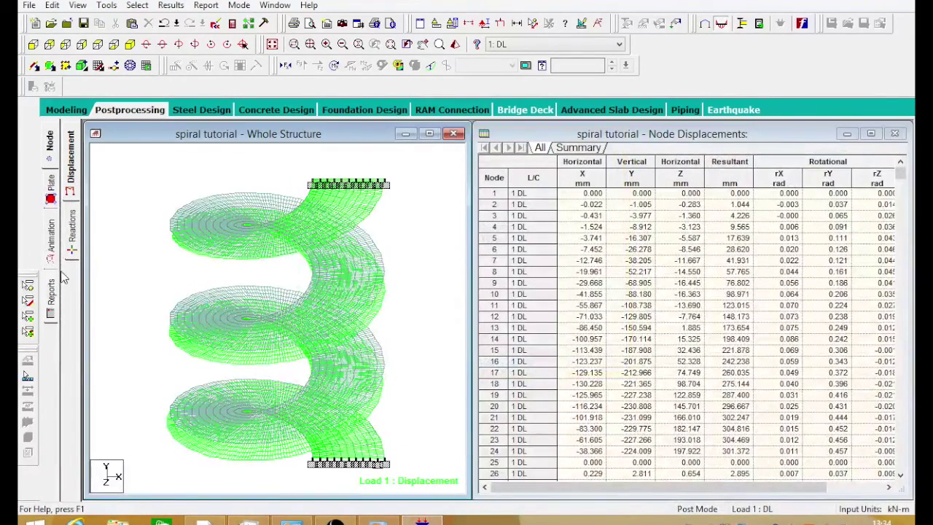
left_click(53, 252)
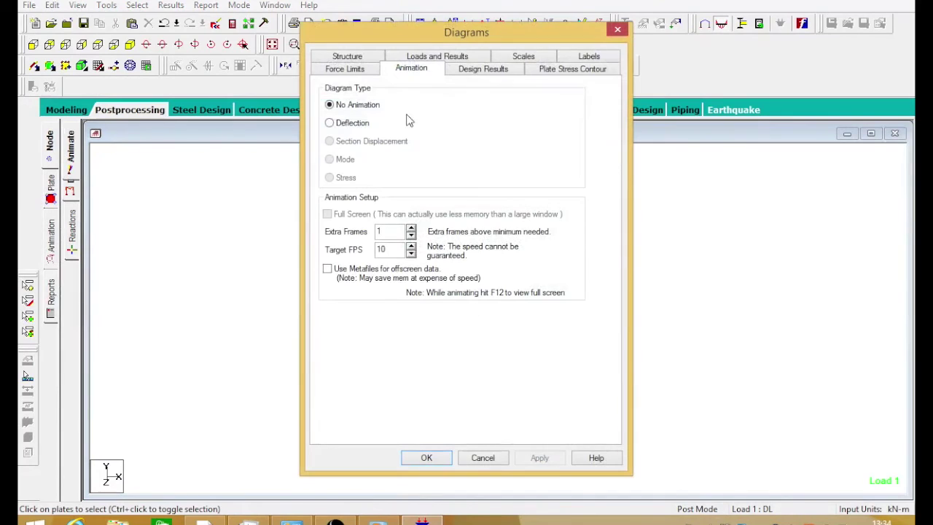
left_click(344, 123)
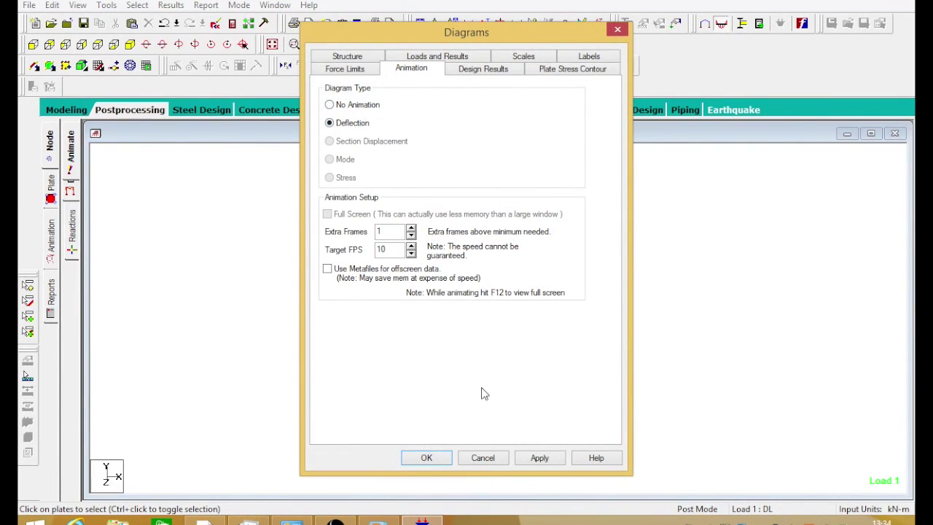
left_click(426, 458)
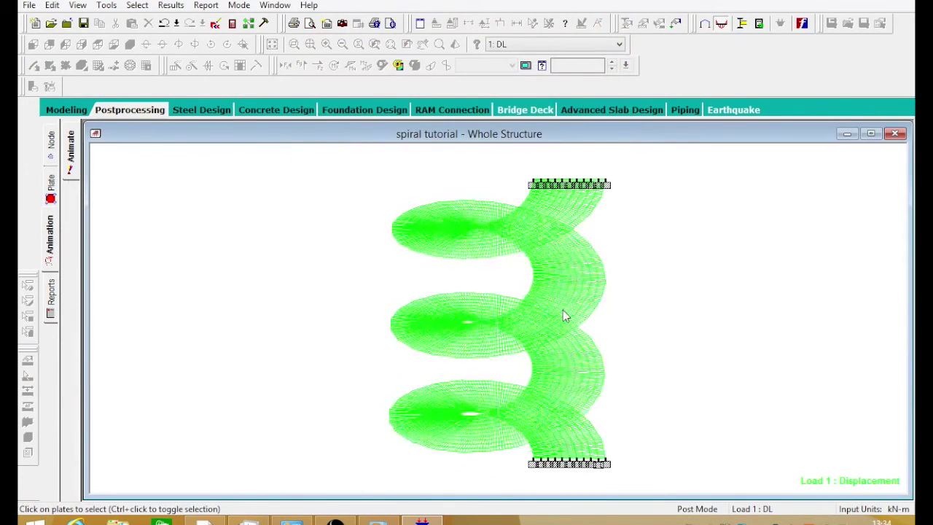